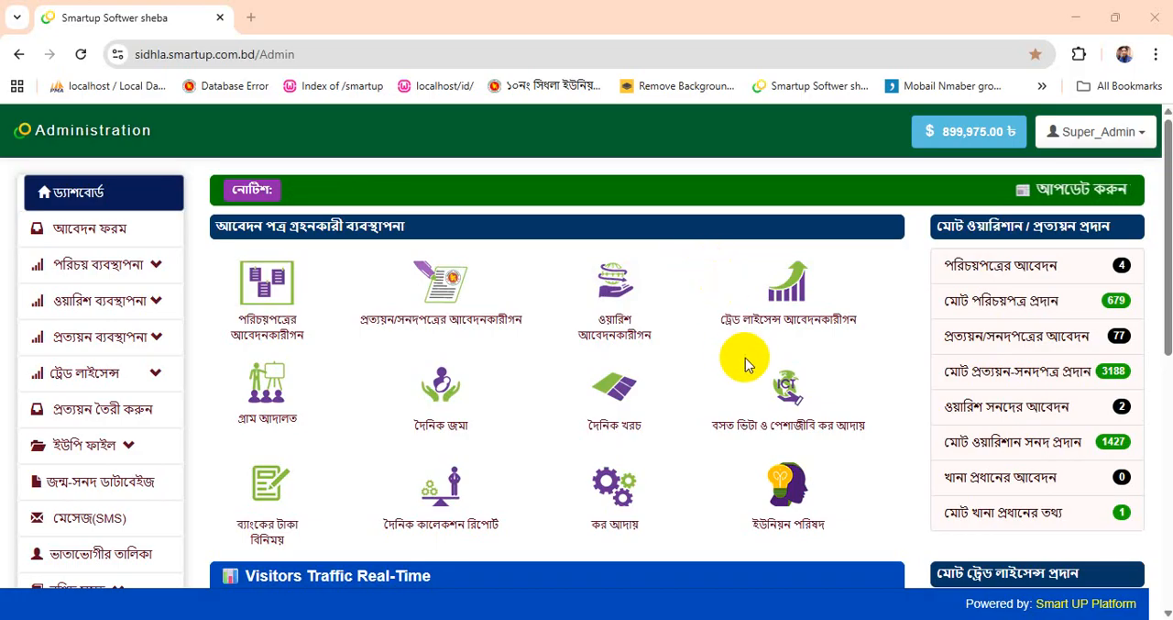
- Open the application form for the same-person certificate (একই ব্যক্তির প্রত্যয়নের আবেদন)
click(103, 201)
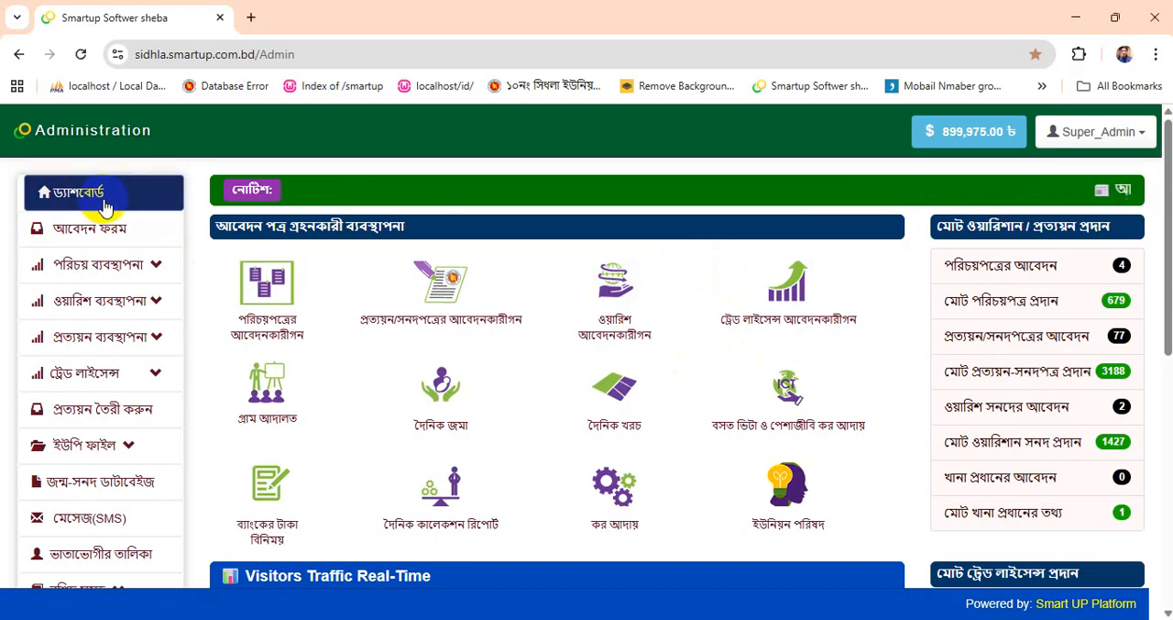
click(81, 231)
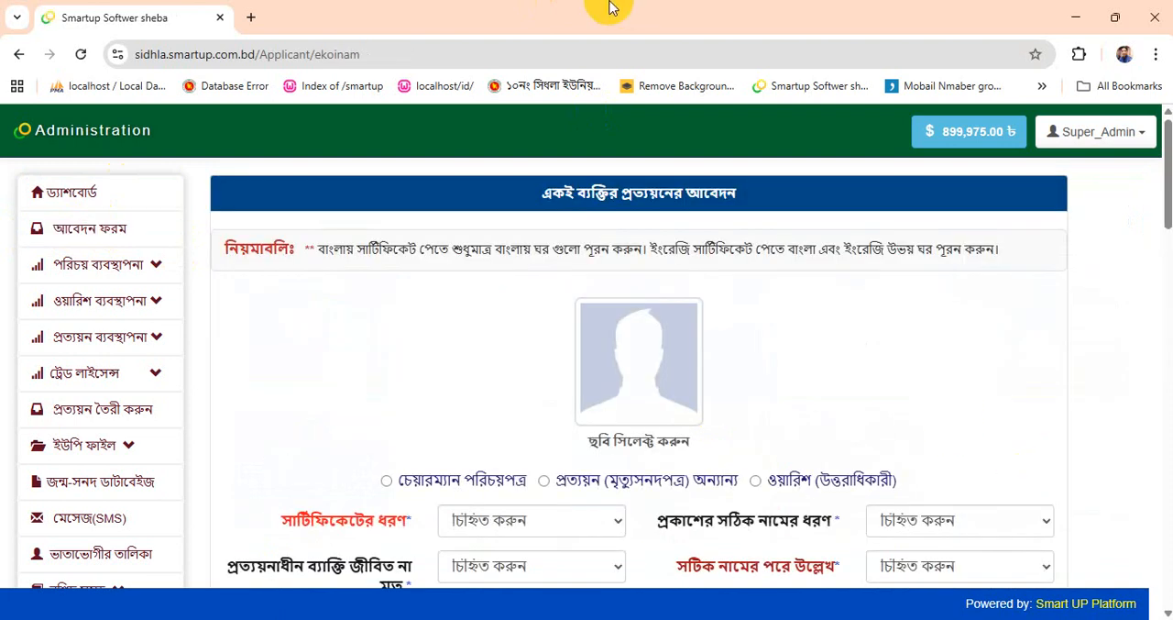
- Set the certificate type (সার্টিফিকেটের ধরণ) to বাংলায়
scroll(737, 356, down, 1)
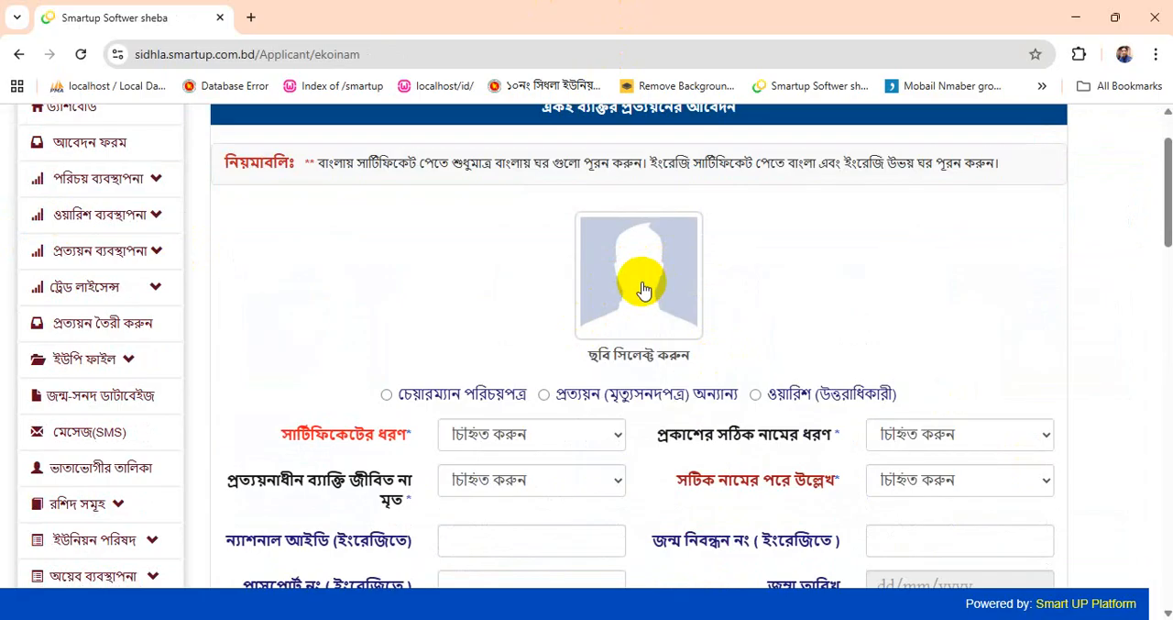
scroll(644, 291, down, 1)
scroll(643, 291, up, 1)
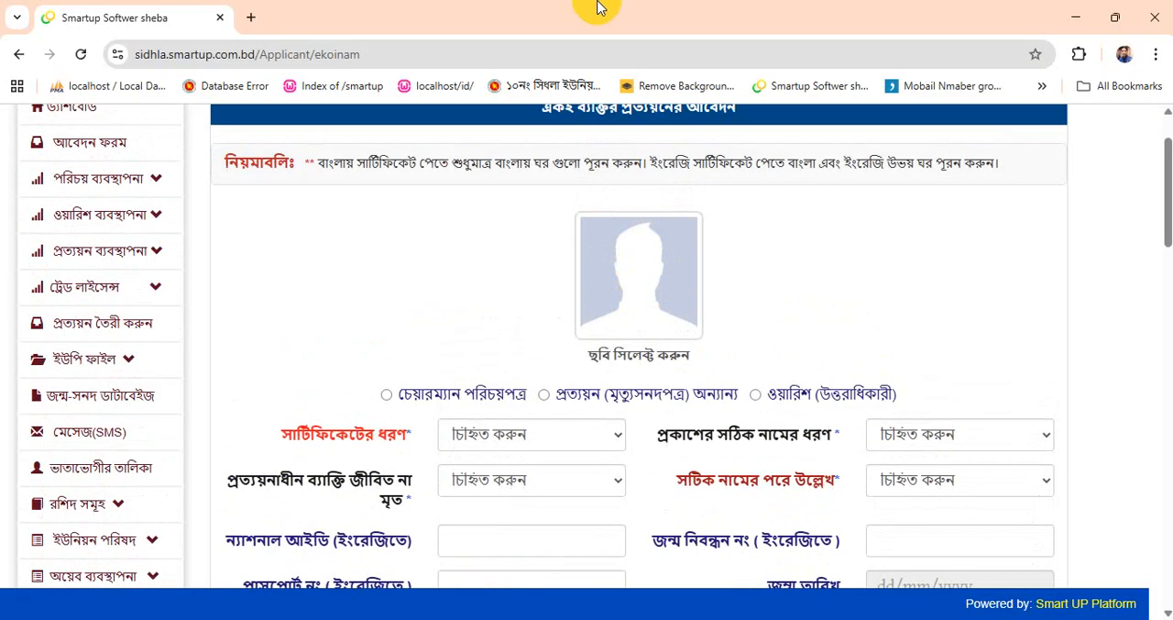
scroll(843, 362, down, 1)
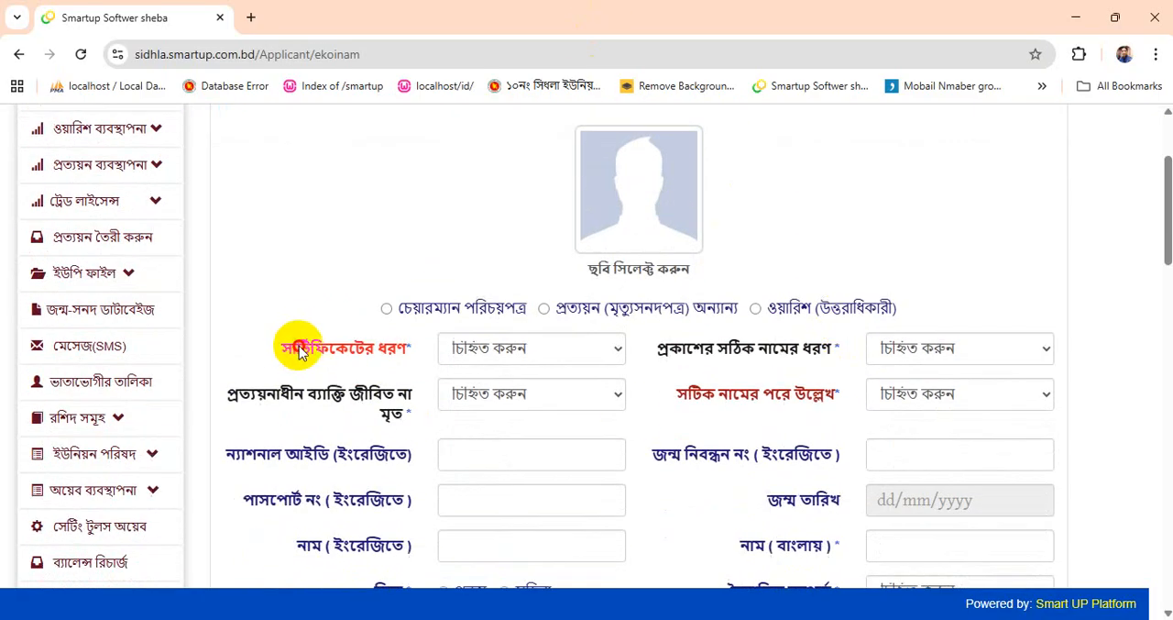
click(485, 348)
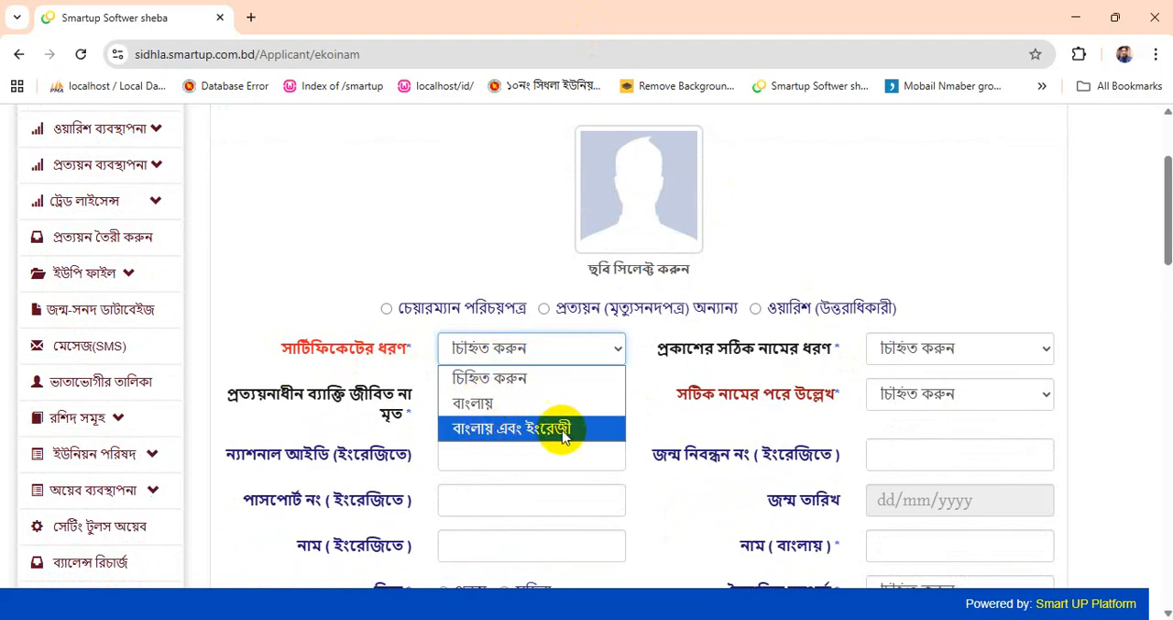
click(472, 403)
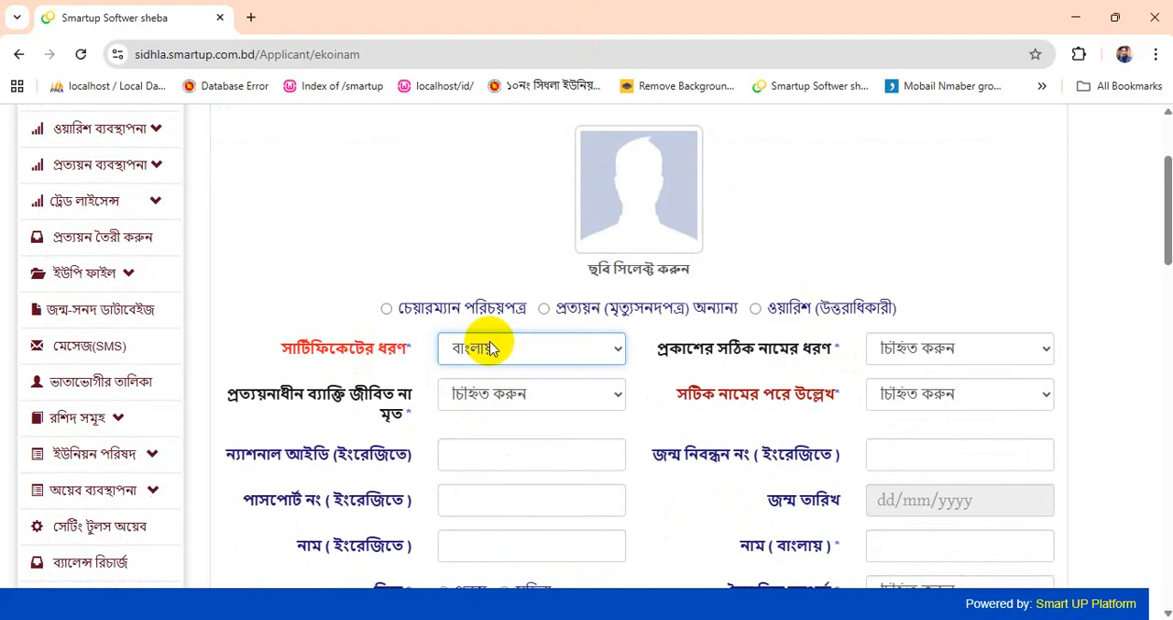
- Set the living-or-deceased status of the certified person to জীবিত
drag(229, 395, 403, 403)
click(402, 414)
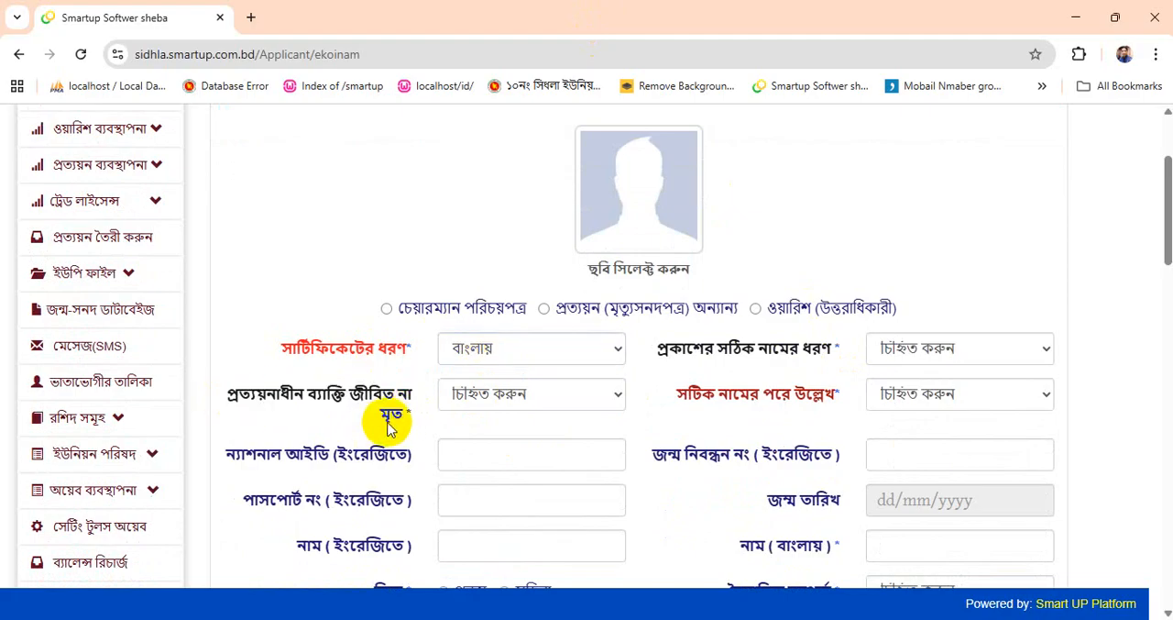
click(486, 395)
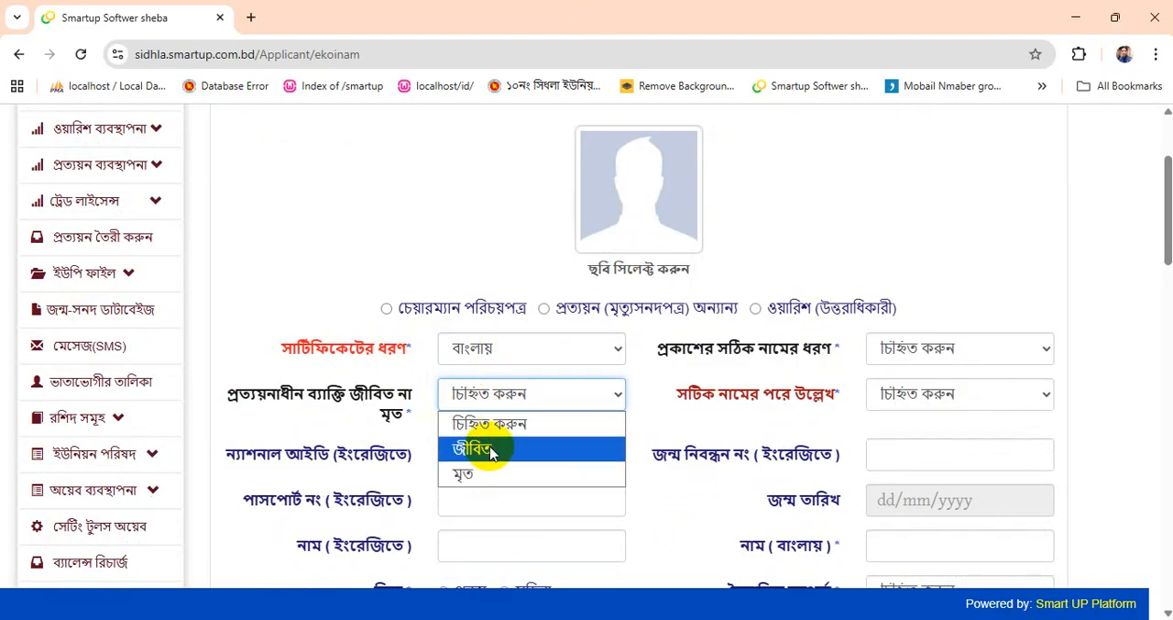
click(491, 451)
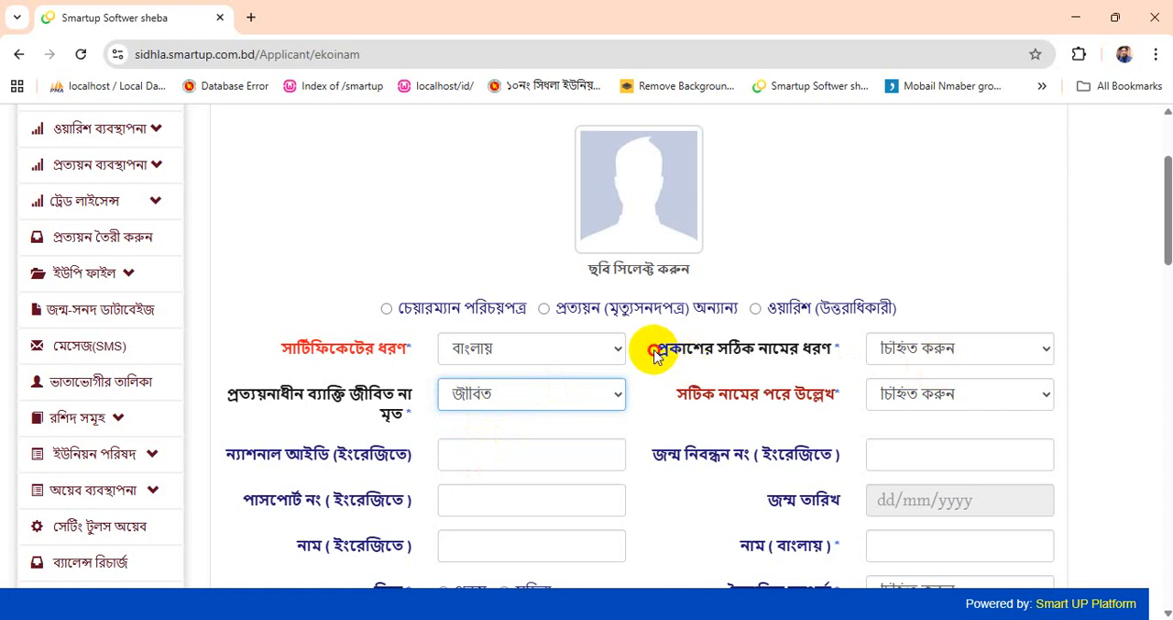
- Set the type of name covered by the alias (প্রকাশের সঠিক নামের ধরণ) to নিজ নাম
drag(655, 355, 833, 348)
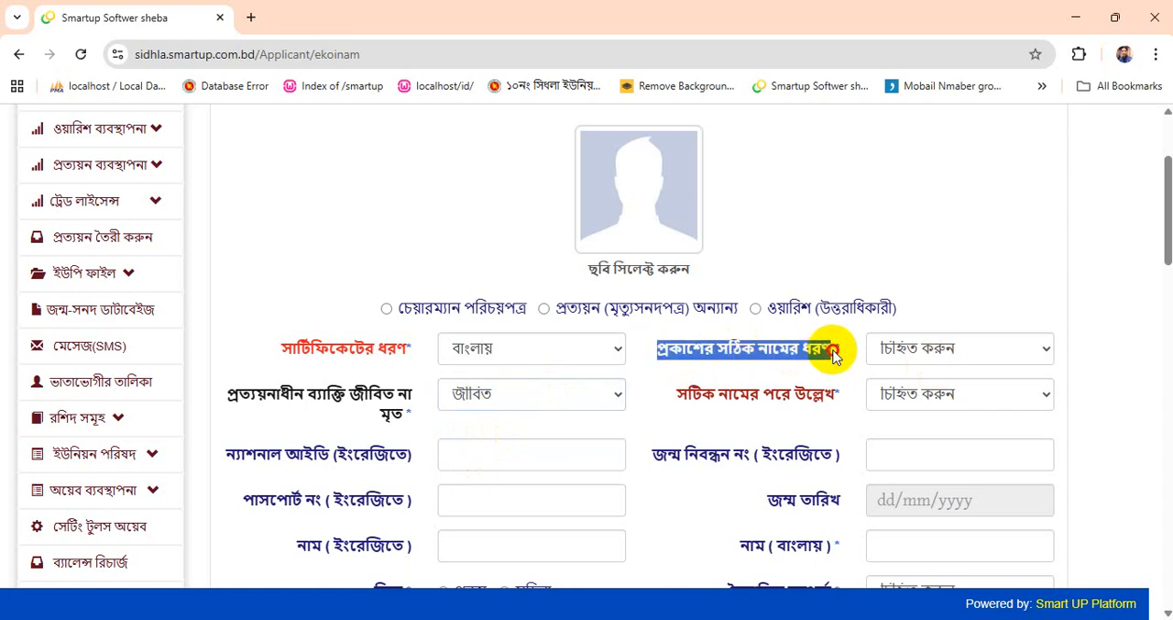
click(932, 347)
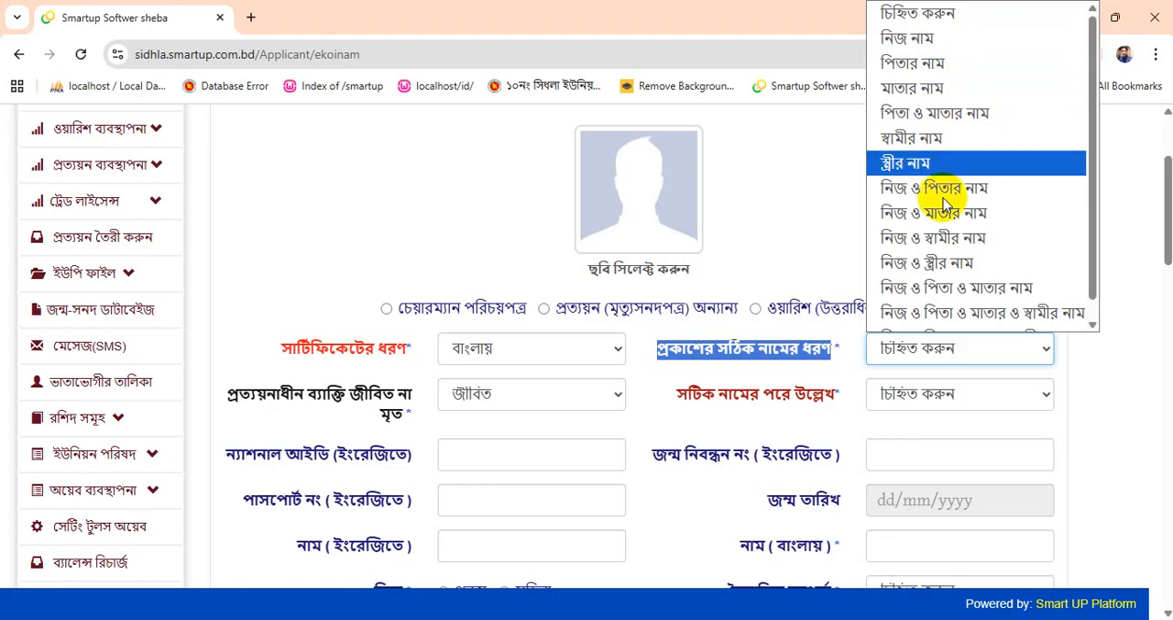
scroll(971, 255, up, 1)
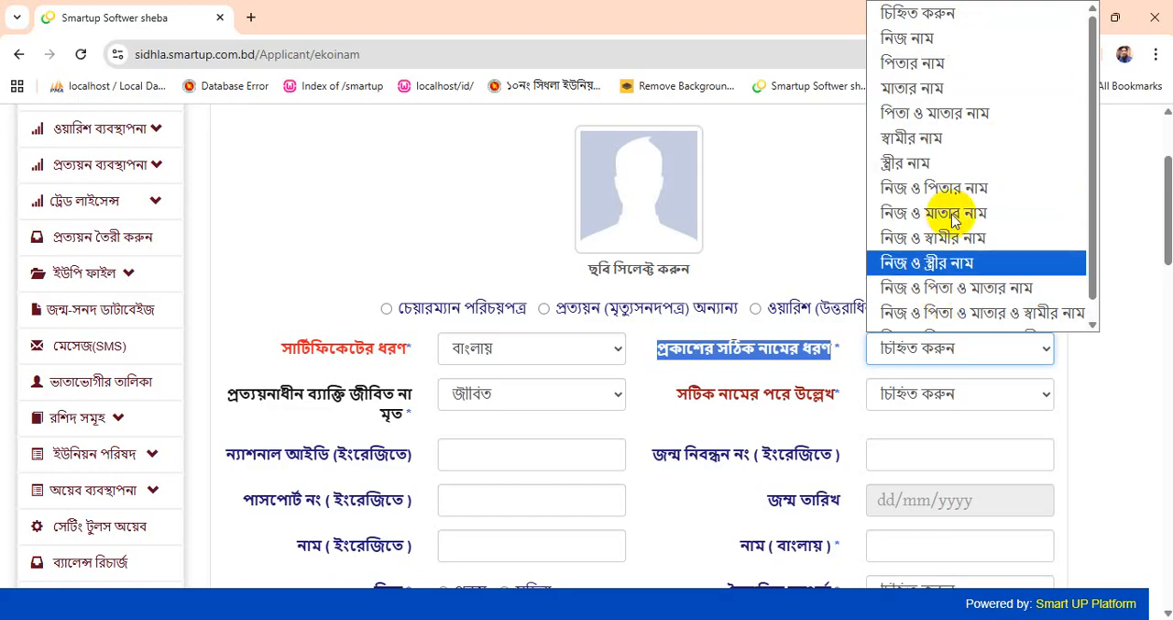
click(910, 42)
- Fill in the person's name in Bangla (নাম বাংলায়) from the saved entries, leaving the ID fields and birth date blank
scroll(931, 280, down, 2)
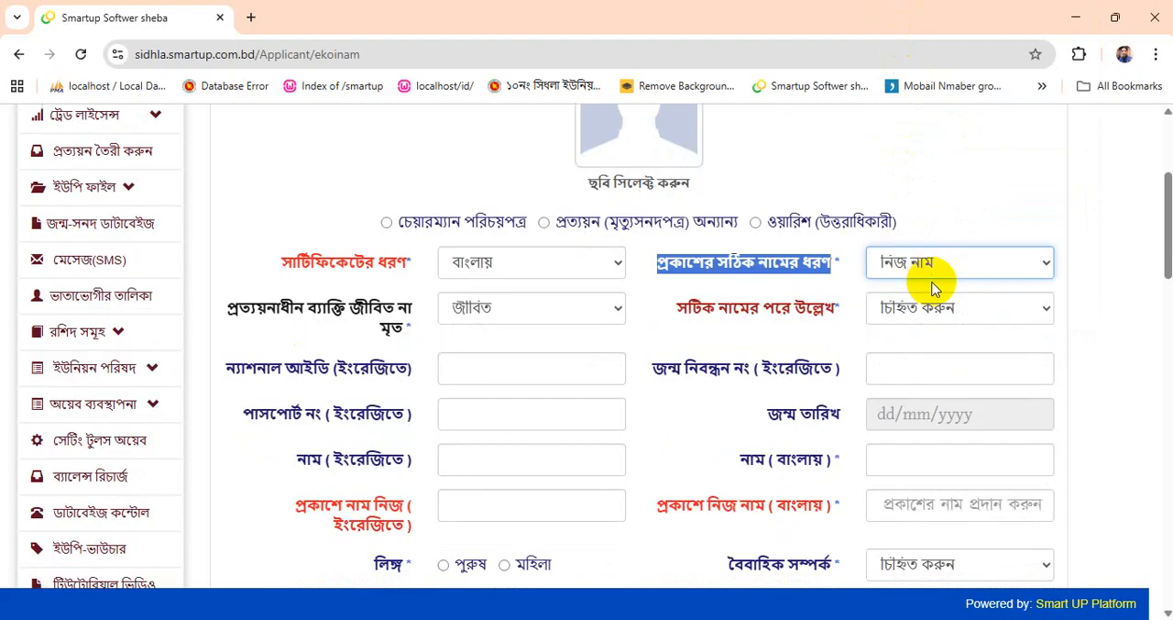
click(498, 285)
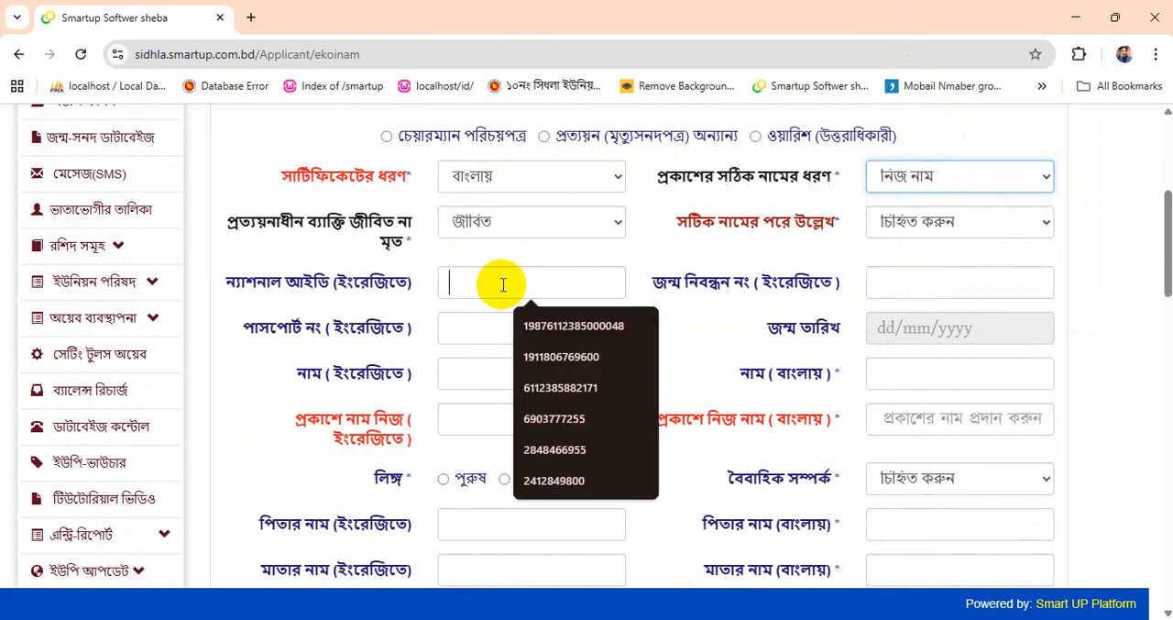
click(692, 288)
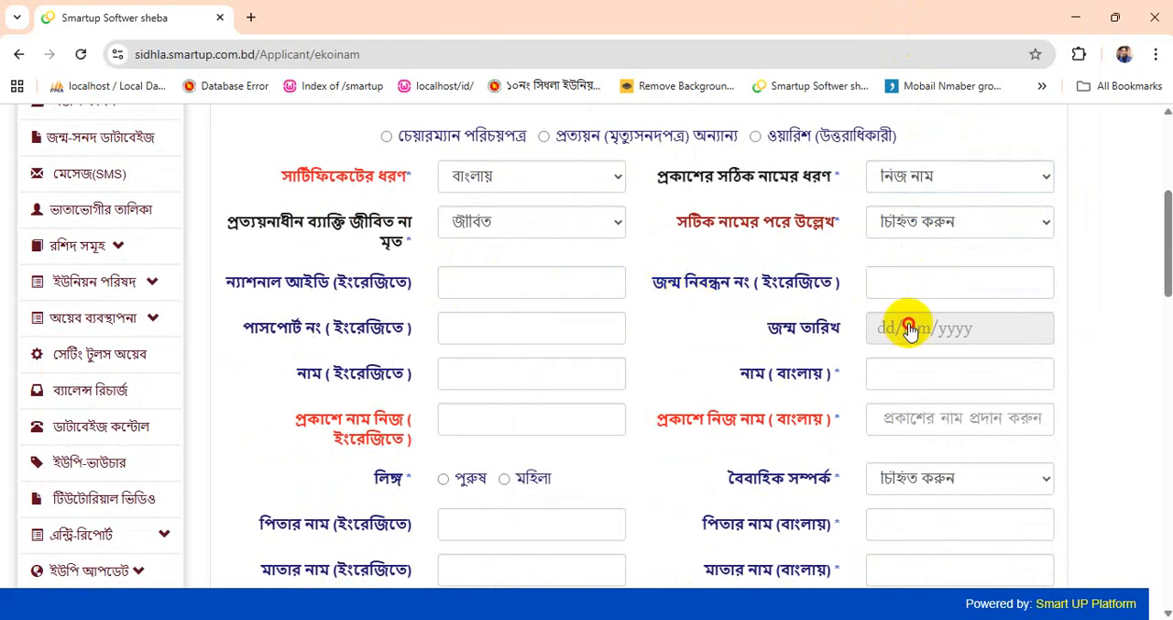
click(908, 328)
click(906, 332)
click(908, 374)
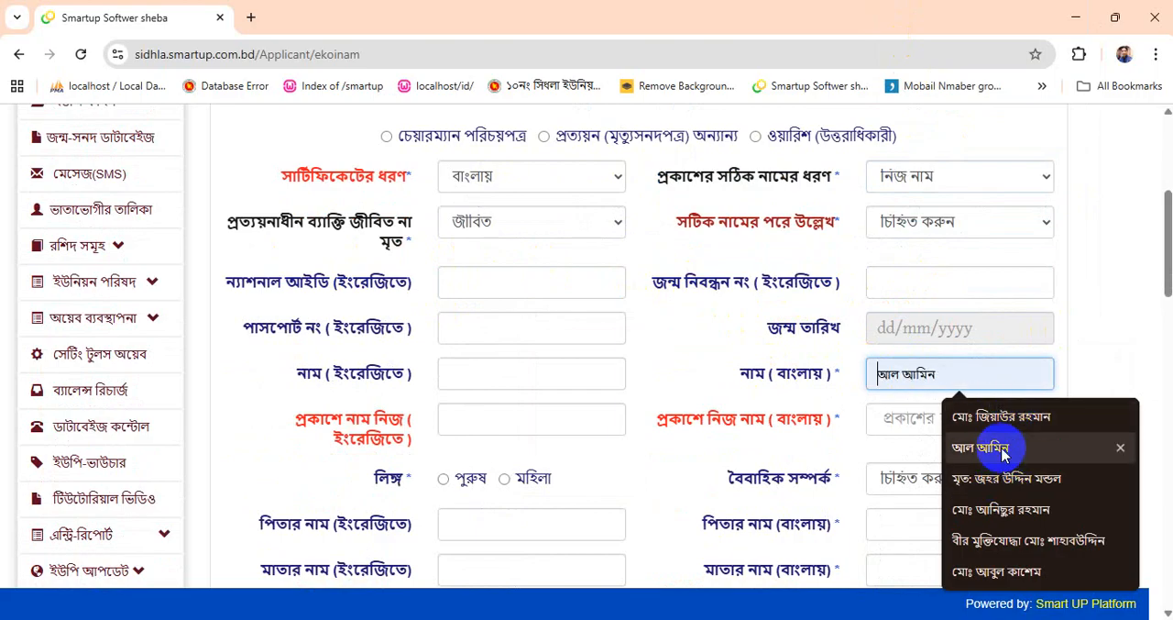
click(996, 446)
- Remove unwanted saved suggestions from the Bangla alias field (প্রকাশে নিজ নাম) and enter the person's alias
scroll(669, 340, down, 1)
click(899, 341)
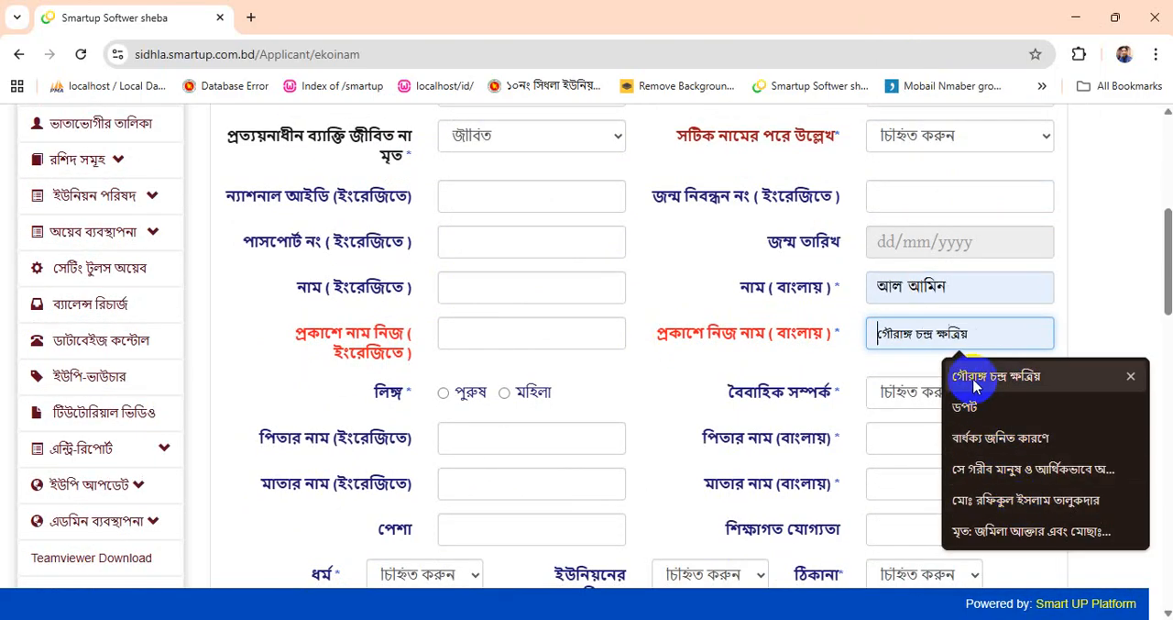
click(1132, 409)
click(1133, 410)
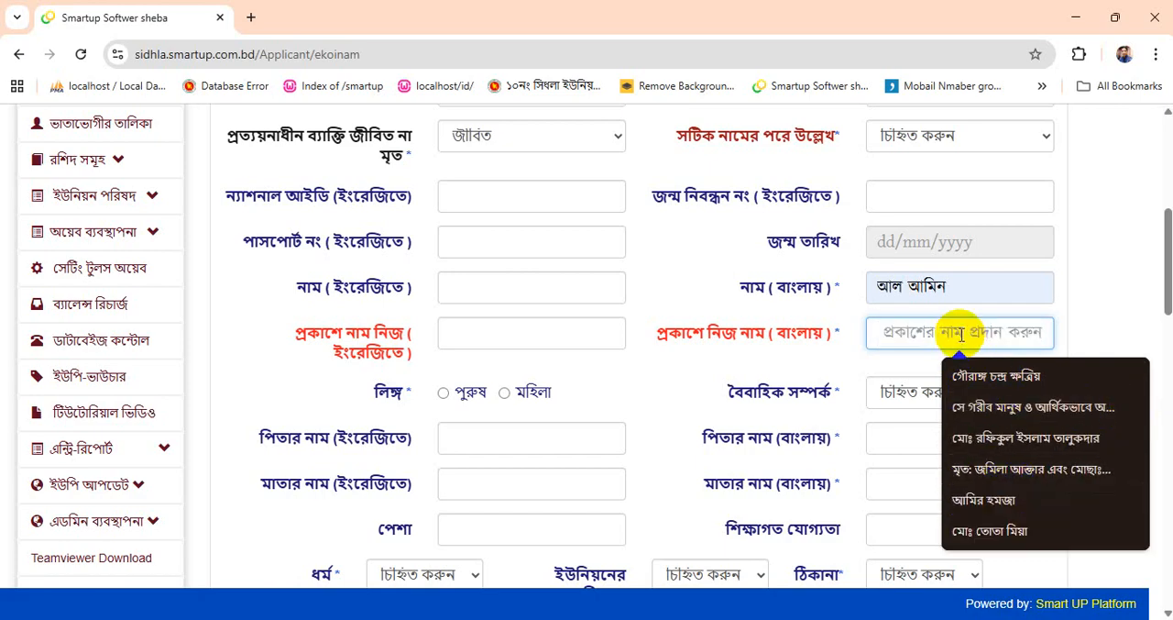
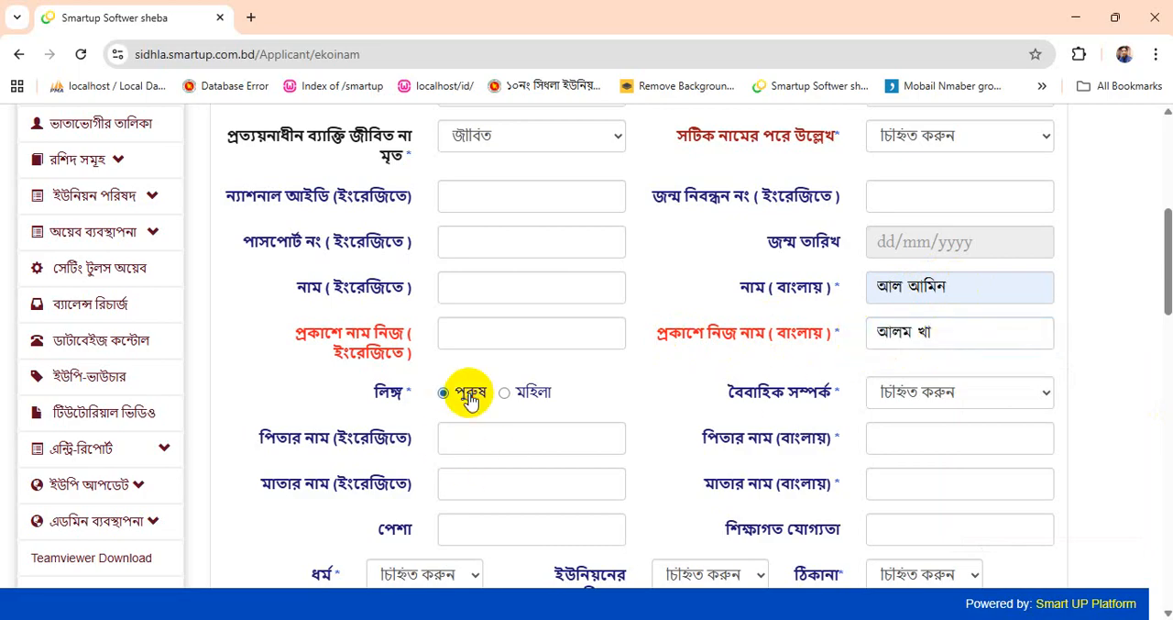
- Set the gender to পুরুষ and the marital status (বৈবাহিক সম্পর্ক) to অন্যান্য
scroll(908, 390, down, 1)
click(932, 307)
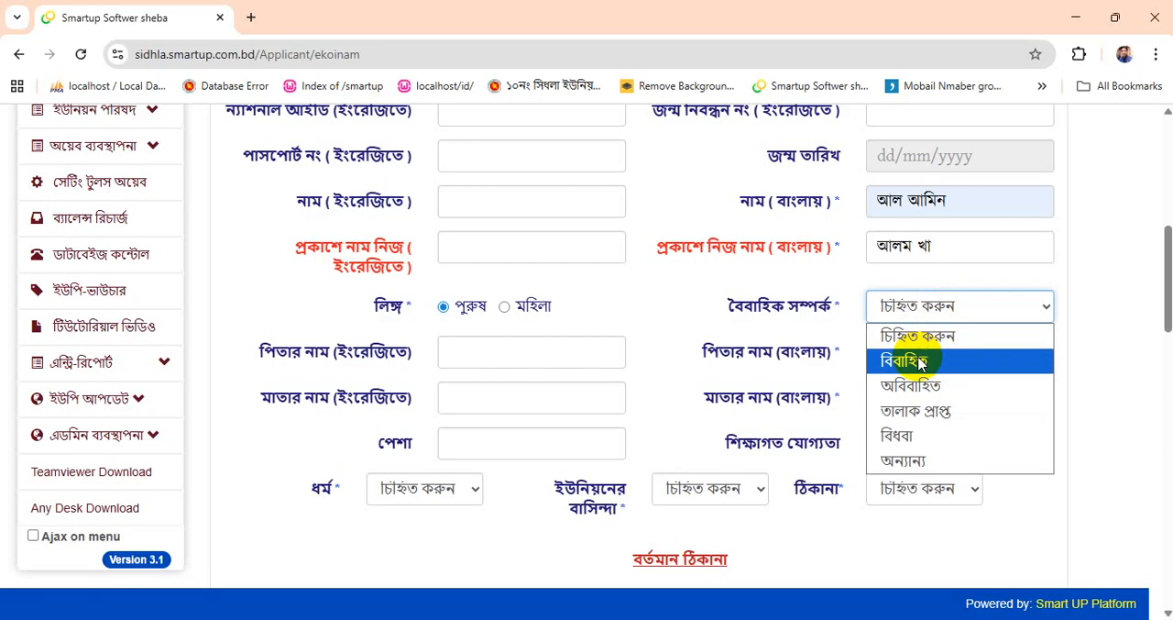
click(922, 363)
click(903, 354)
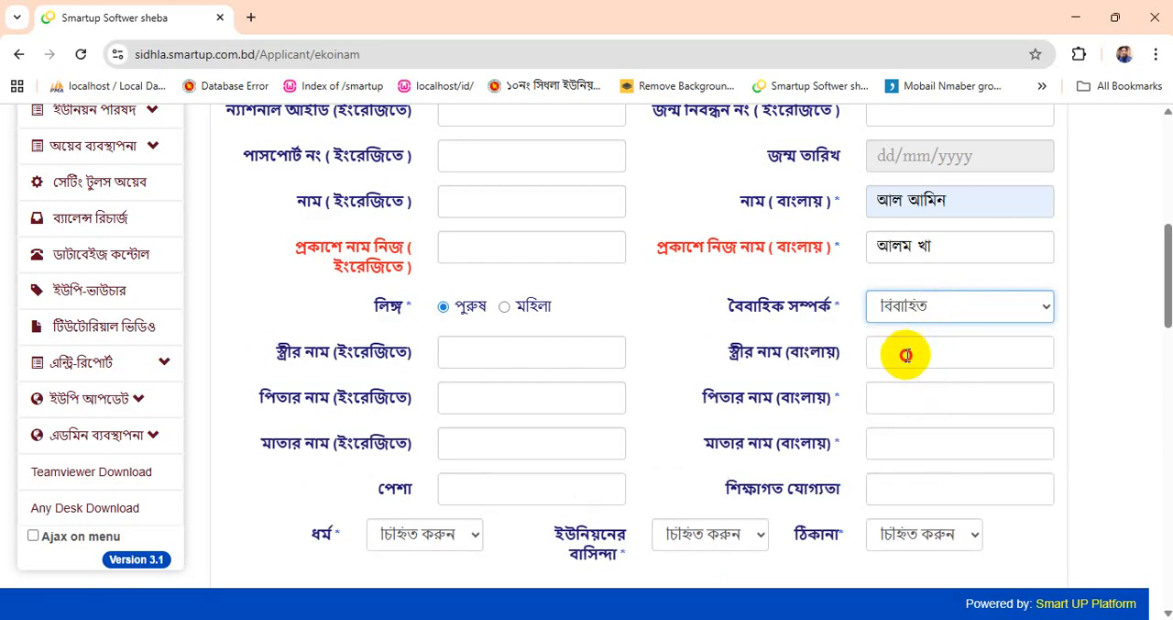
click(949, 309)
click(916, 463)
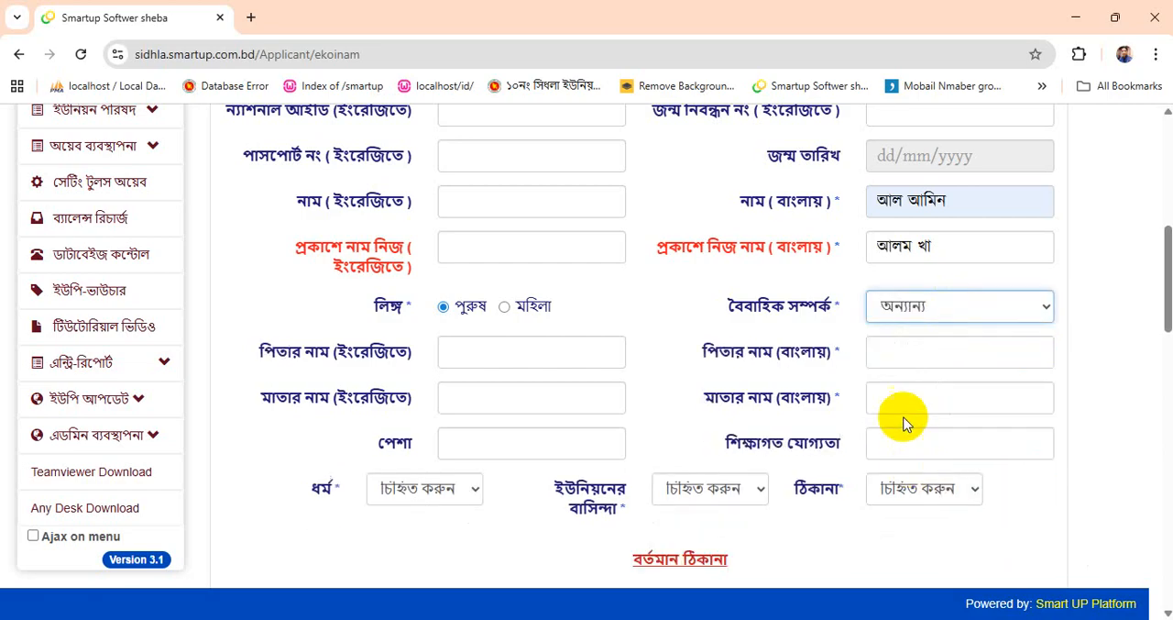
- Fill in the father's name and the mother's name in Bangla from the saved entries
click(944, 347)
click(1004, 400)
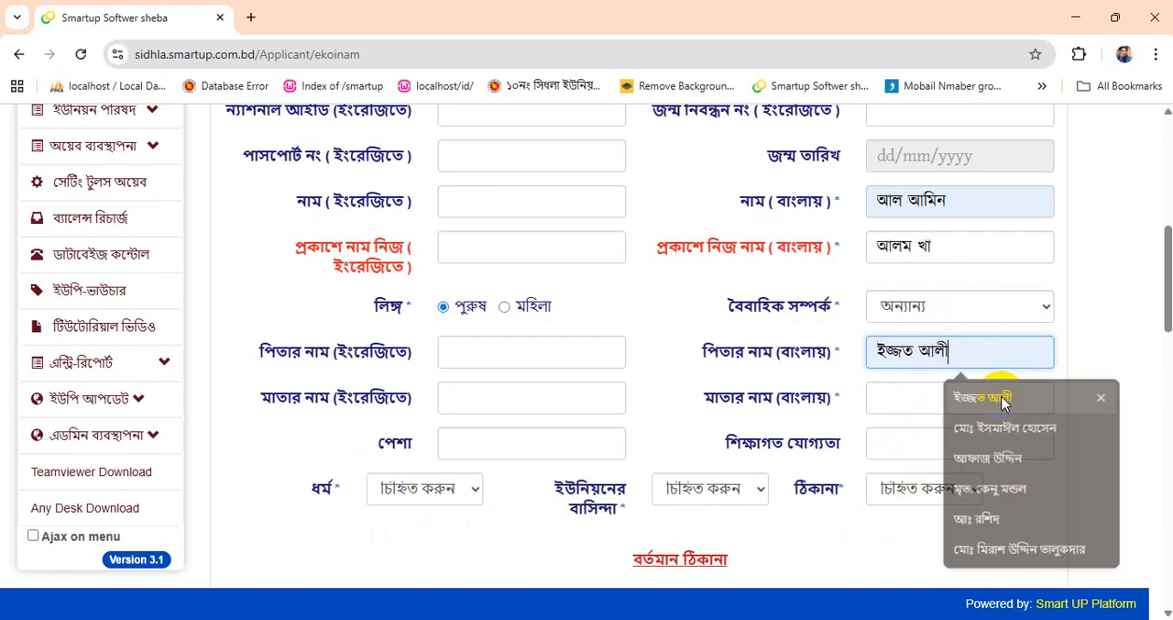
click(929, 398)
click(967, 438)
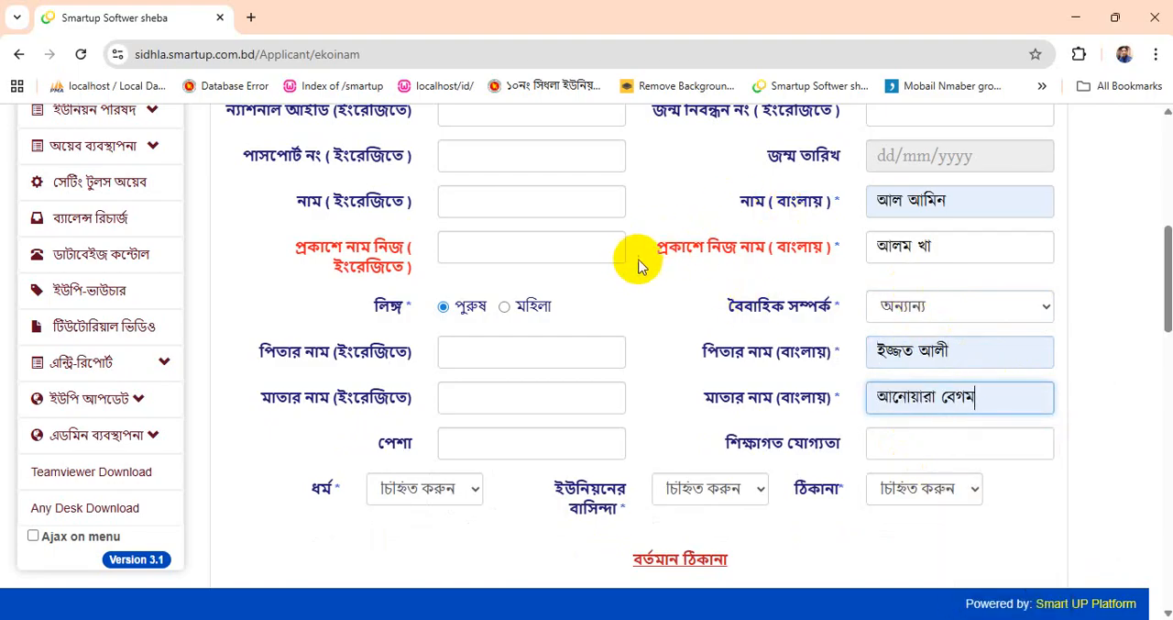
drag(668, 251, 835, 253)
double_click(894, 247)
click(947, 249)
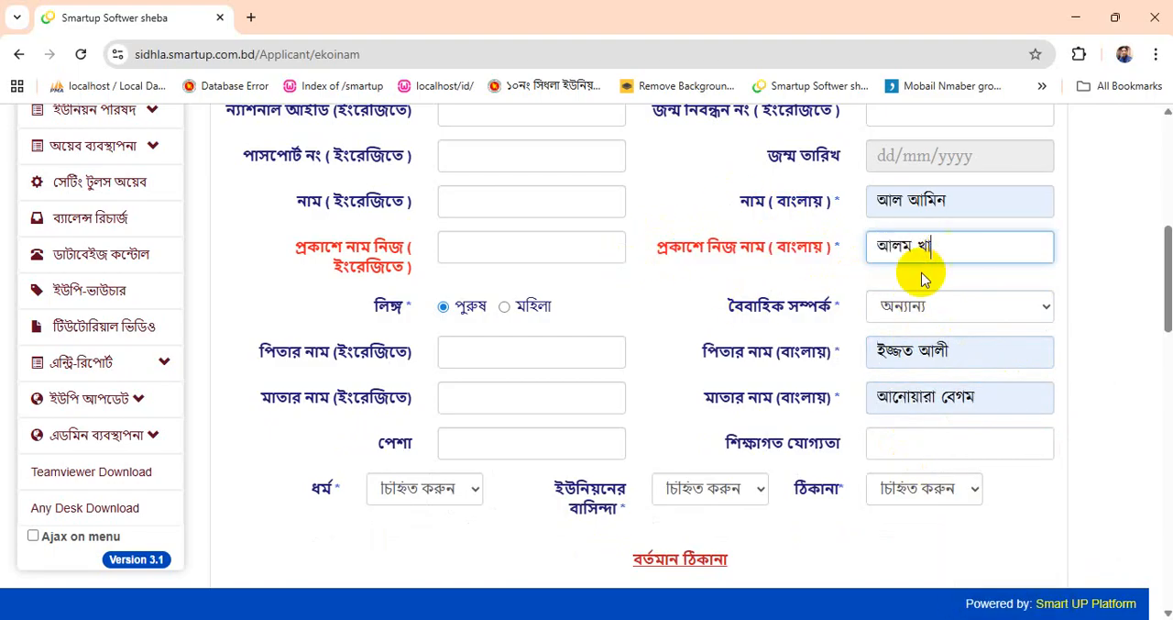
- Set the religion to ইসলাম ধর্ম, the union residency to স্থায়ী বাসিন্দা and the address type to স্থায়ী
scroll(923, 284, down, 1)
click(415, 403)
click(415, 453)
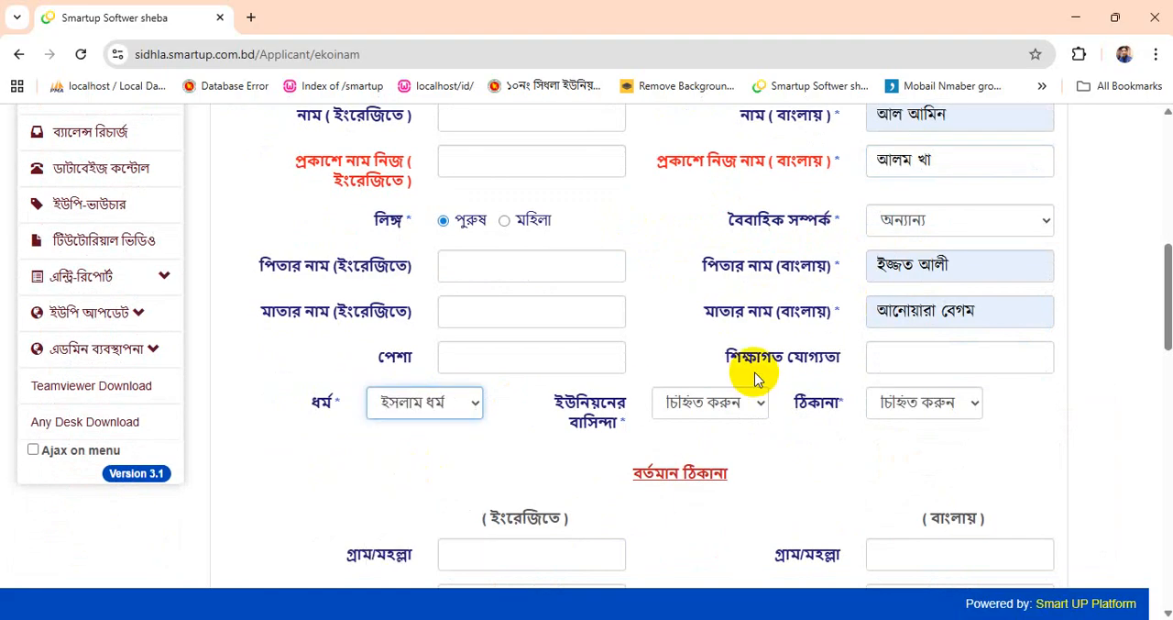
click(711, 403)
click(729, 455)
click(923, 402)
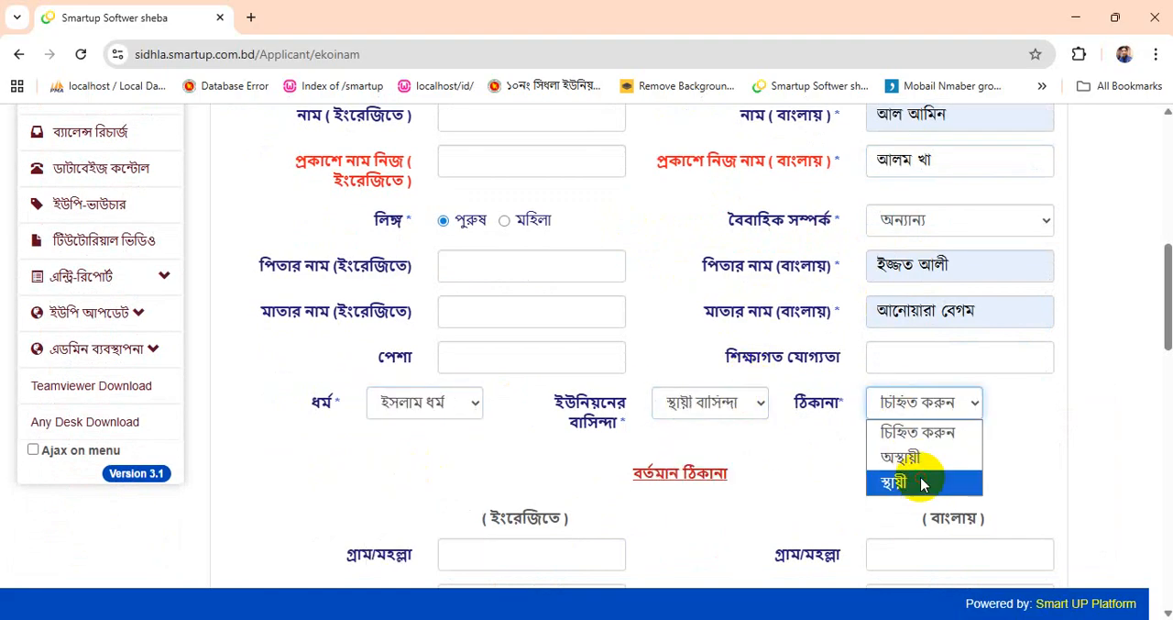
click(922, 484)
- Fill in the village and ward number of the present address in Bangla, leaving the road/block/sector blank
scroll(966, 241, down, 4)
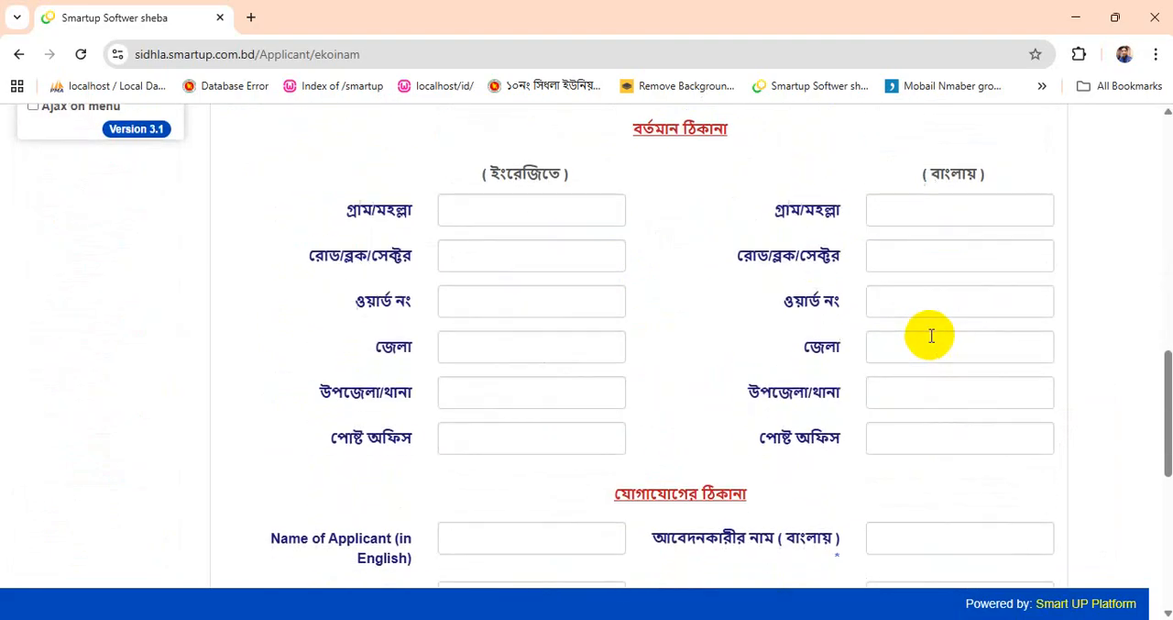
click(922, 198)
click(980, 254)
click(922, 254)
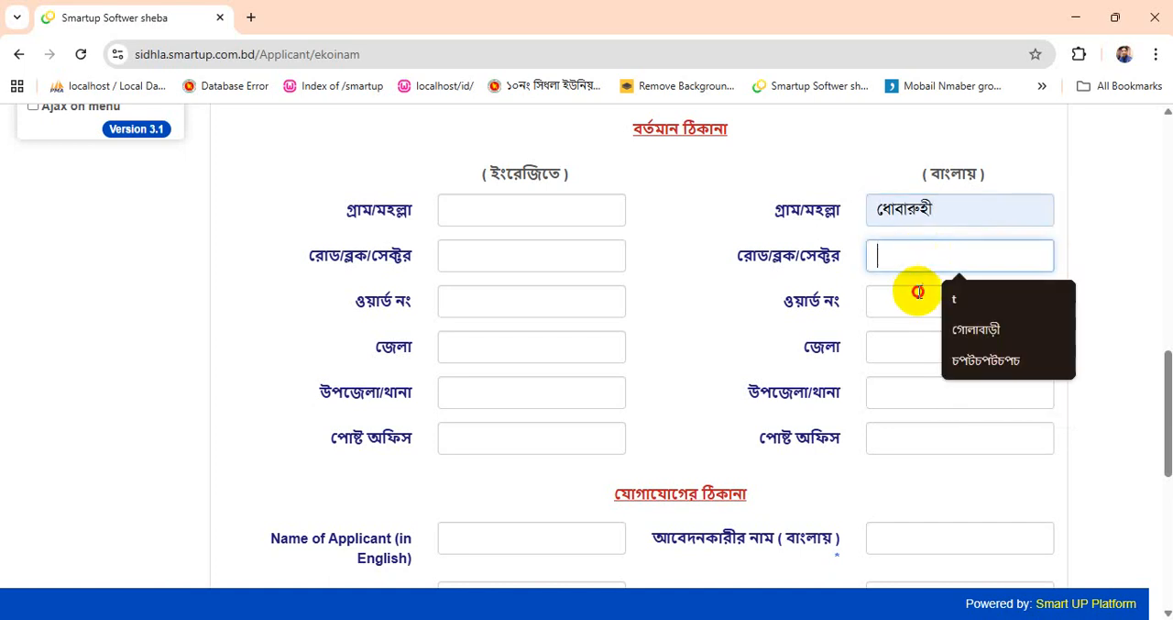
click(918, 291)
click(953, 343)
- Fill in the district, upazila and post office of the present address in Bangla from the saved entries
click(963, 348)
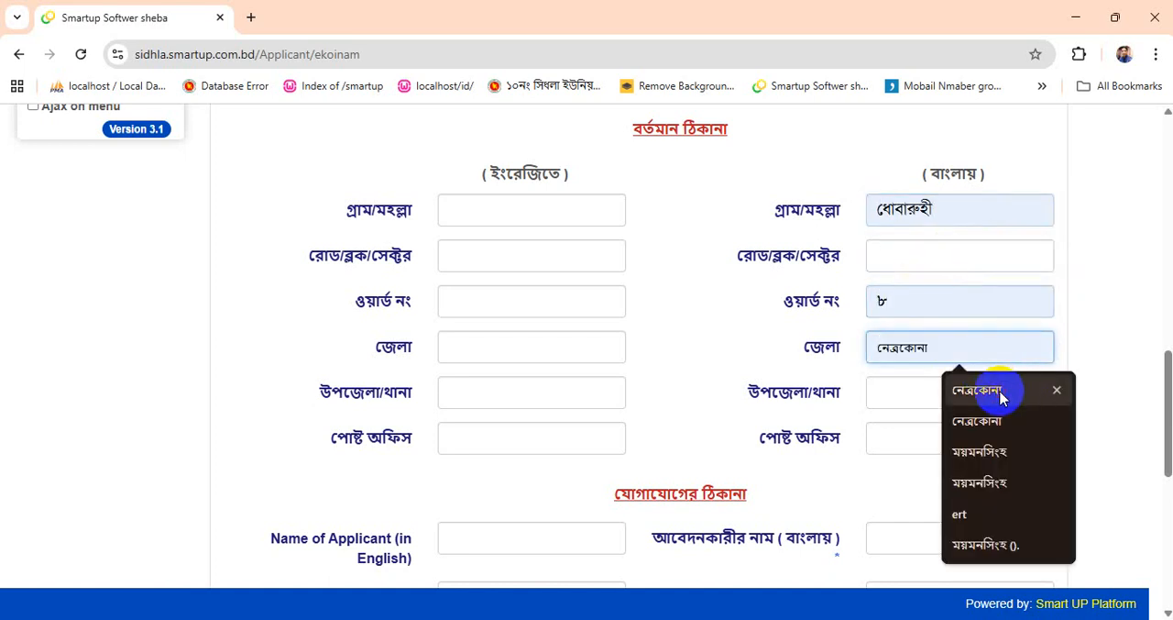
click(1000, 396)
click(930, 399)
click(974, 444)
click(930, 447)
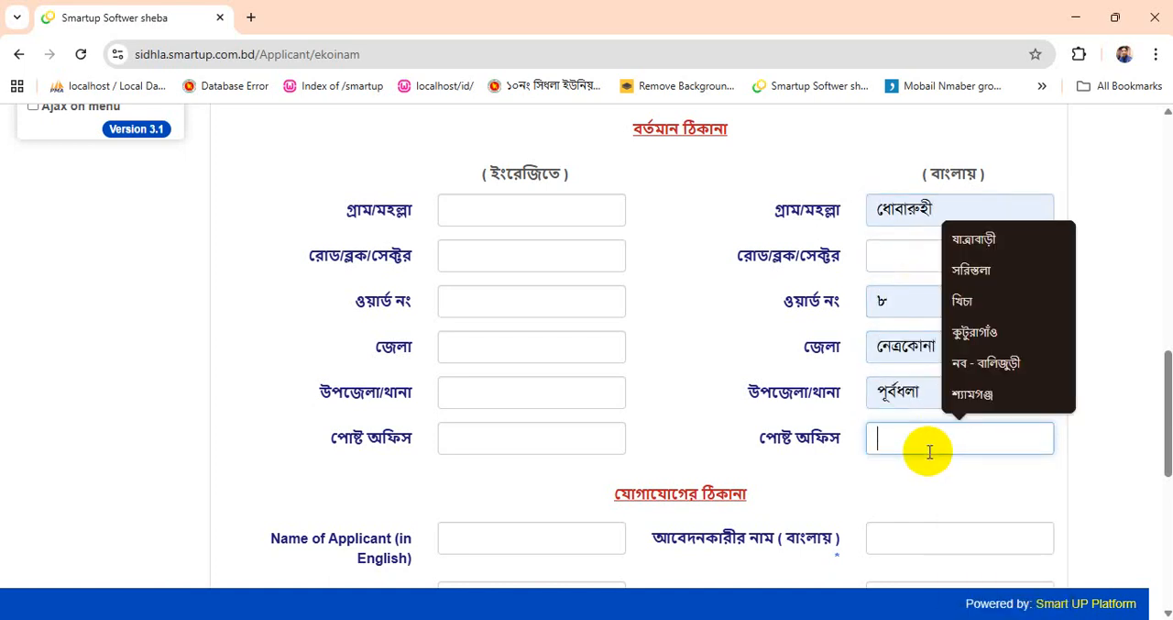
click(976, 243)
scroll(966, 387, up, 10)
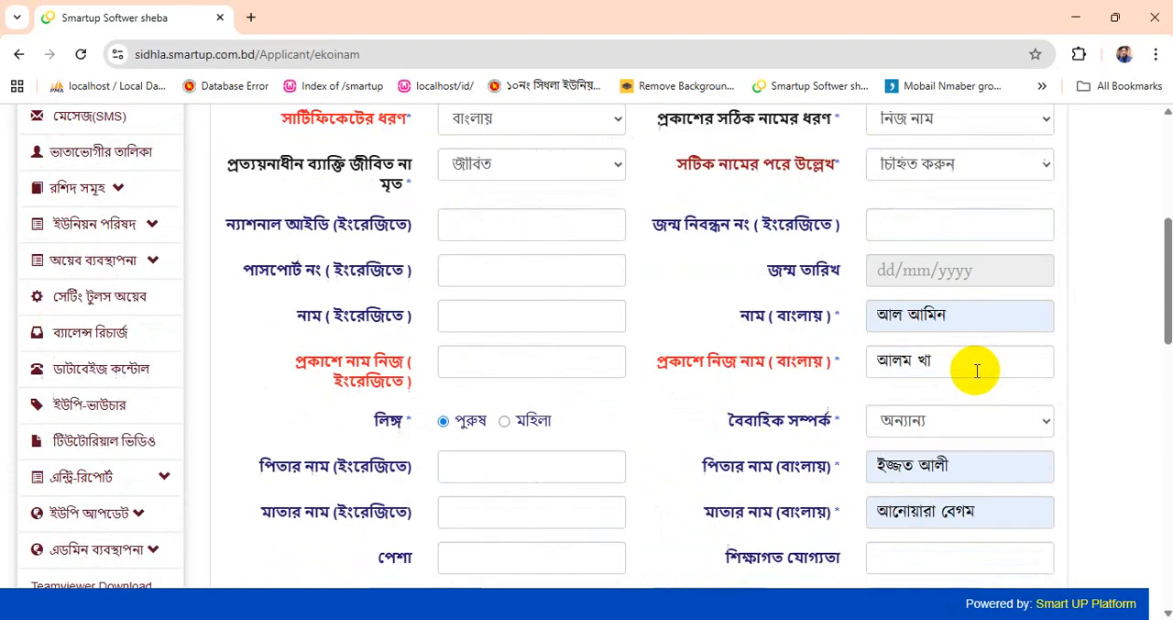
scroll(977, 370, down, 1)
click(926, 331)
scroll(963, 303, up, 1)
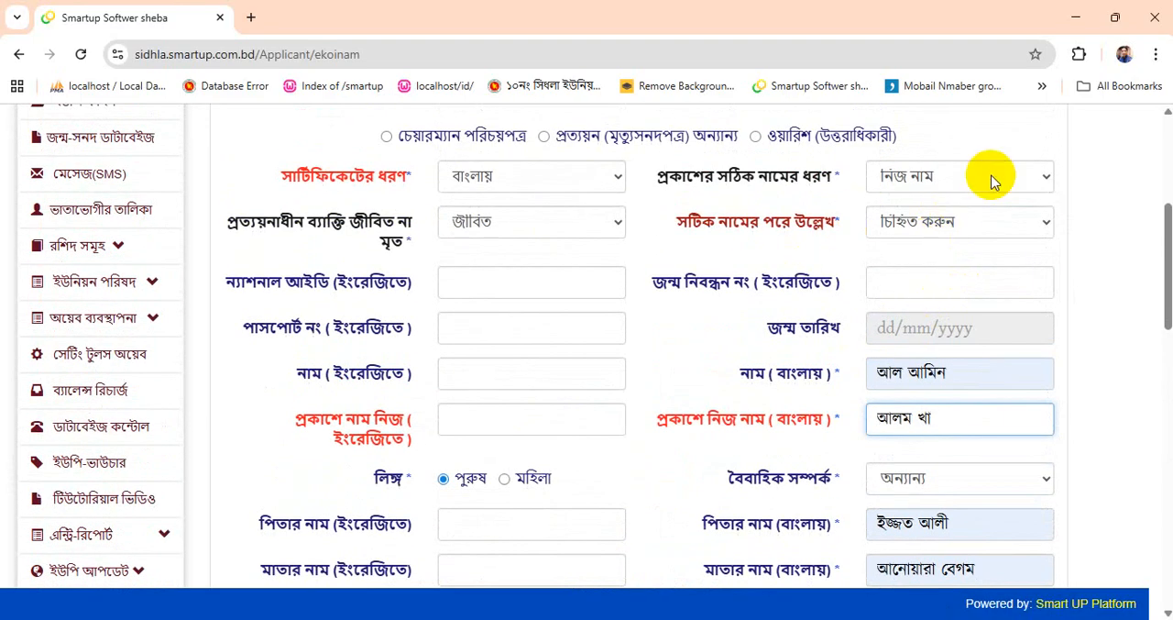
- Examine the available choices for the type of alias name (প্রকাশের সঠিক নামের ধরণ)
click(956, 174)
click(841, 195)
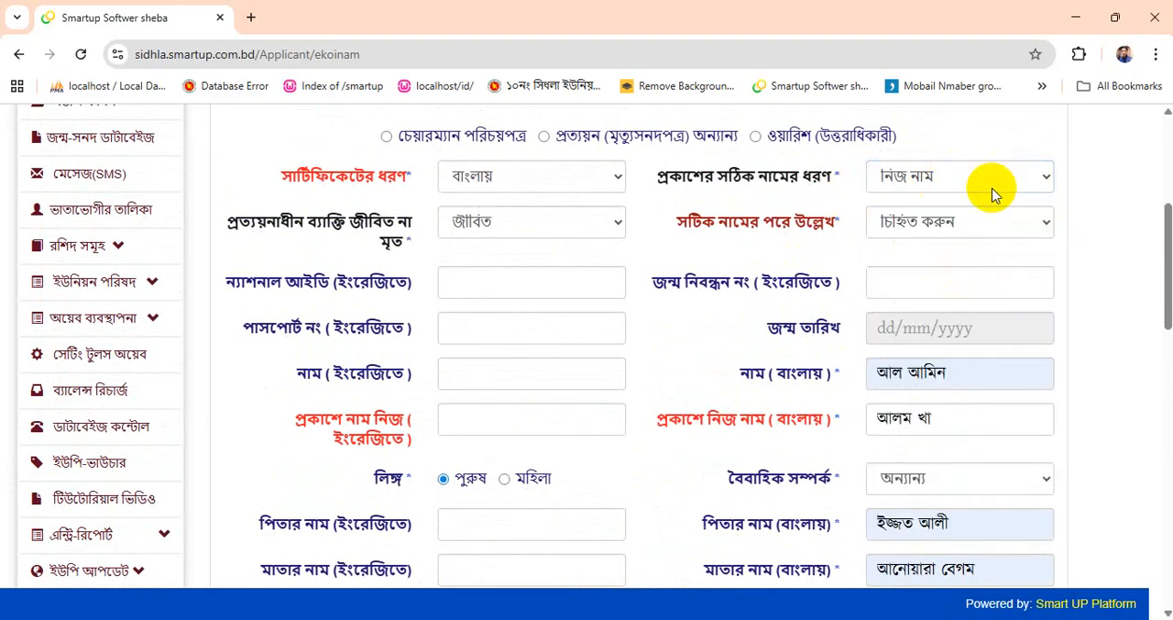
click(935, 188)
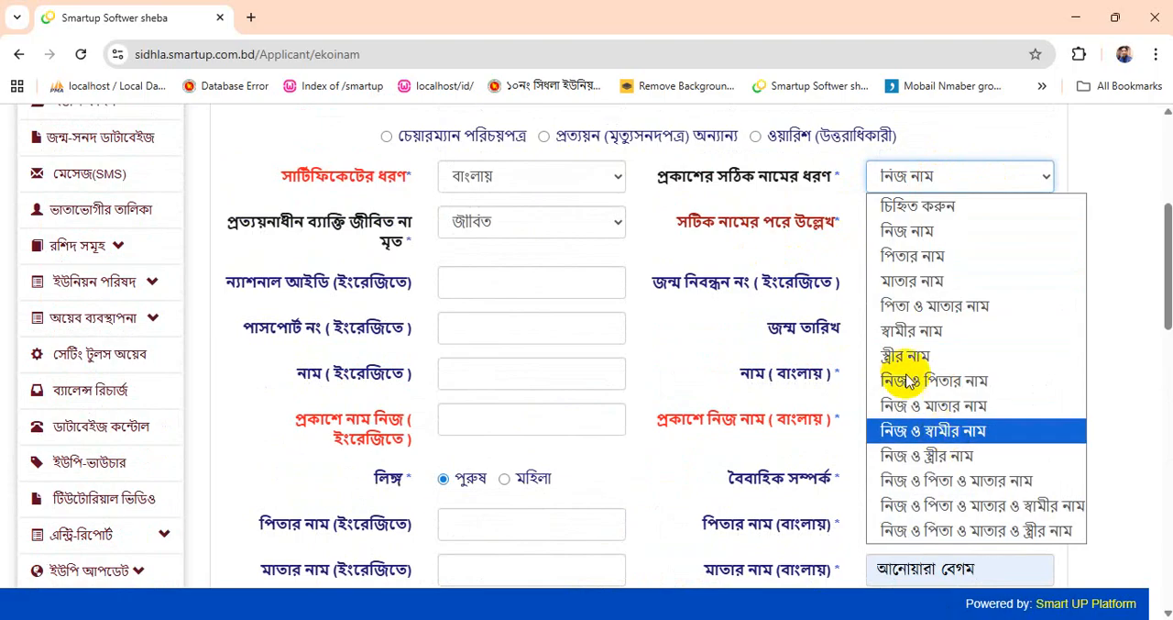
click(764, 245)
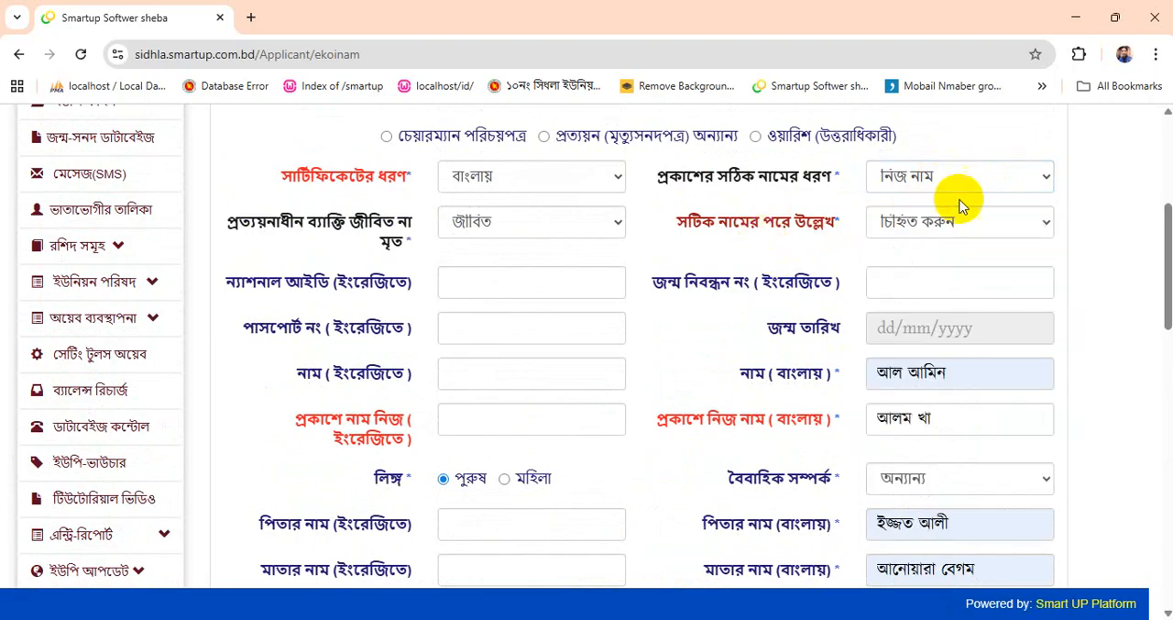
- Examine the choices for the alias word mentioned after the correct name (সটিক নামের পরে উল্লেখ) alongside the Bangla alias name
drag(660, 227, 833, 223)
click(691, 240)
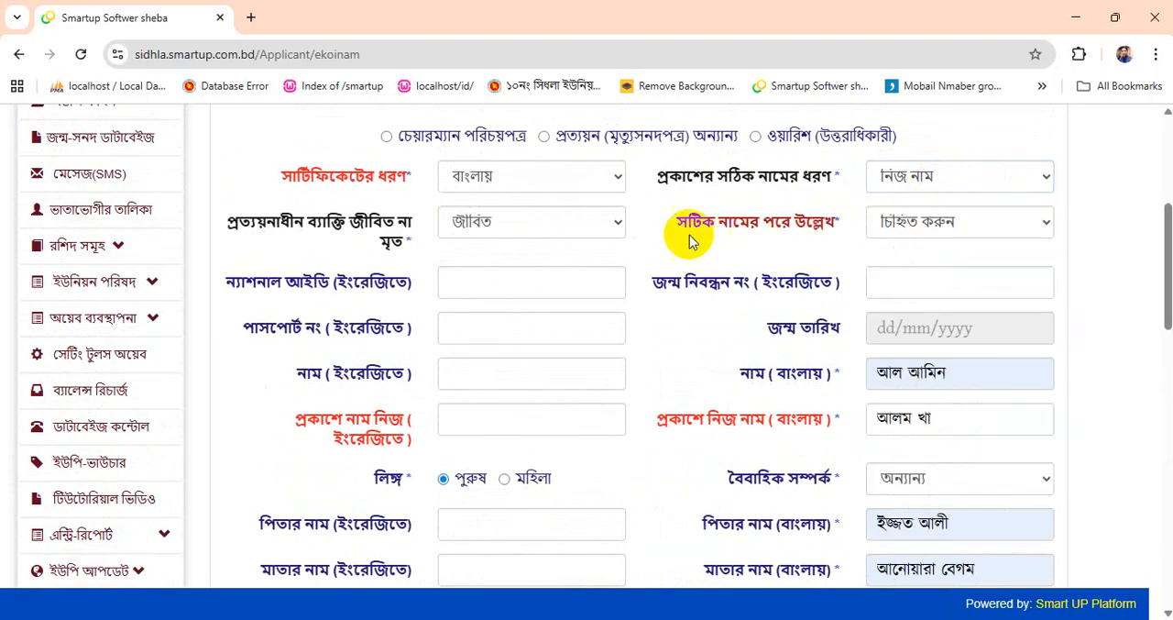
drag(676, 227, 856, 220)
click(928, 224)
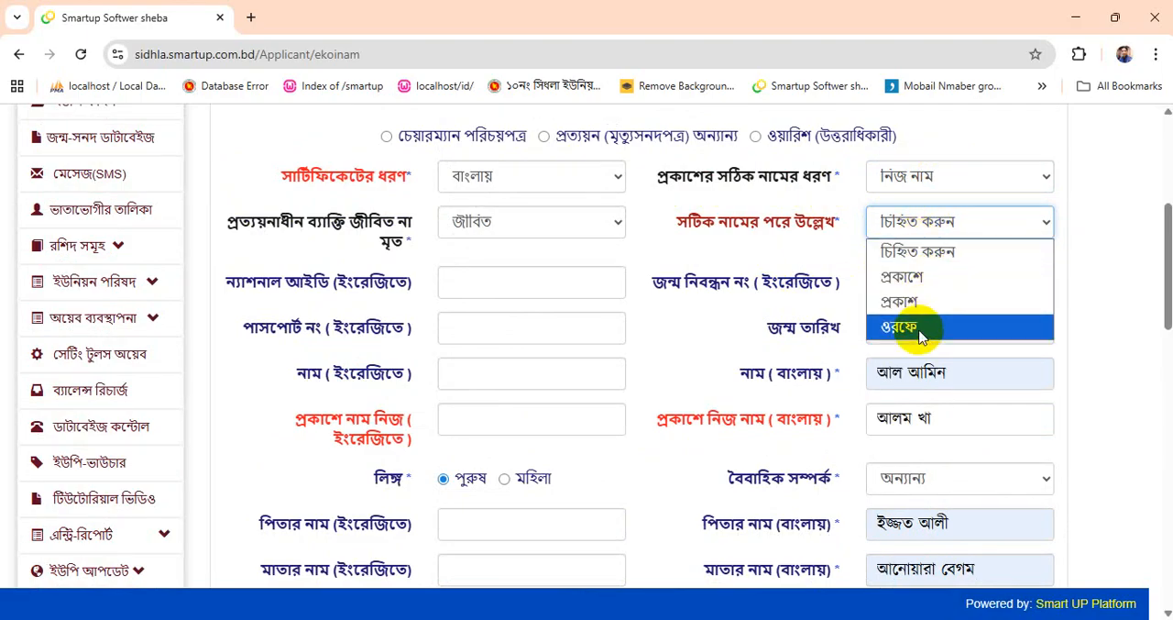
click(966, 381)
drag(872, 418, 955, 410)
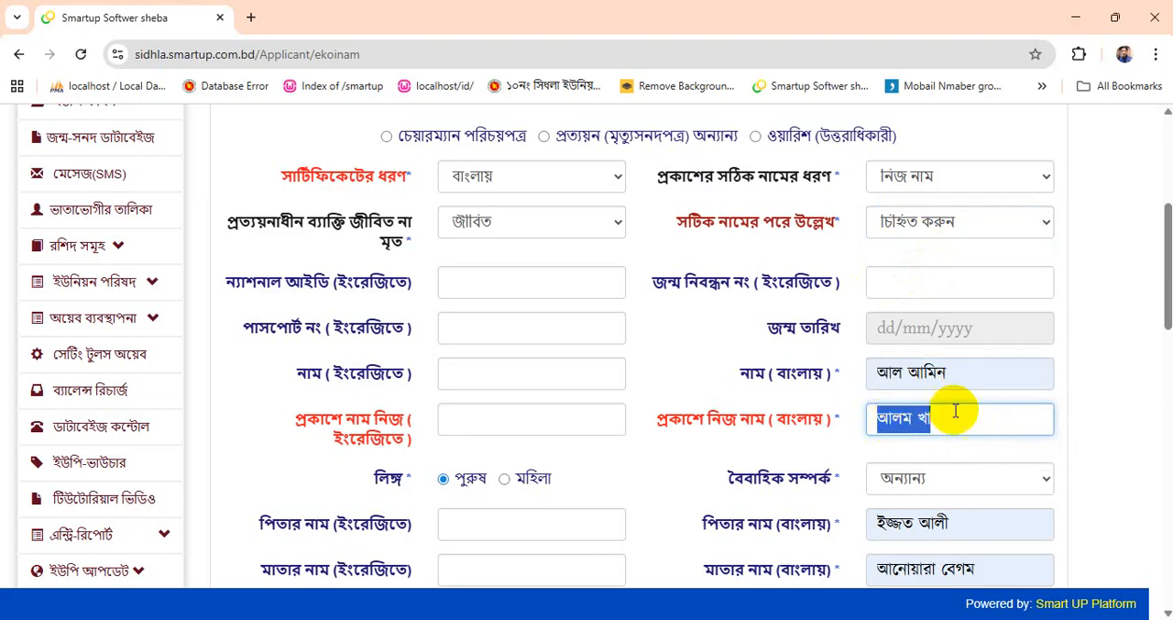
click(913, 230)
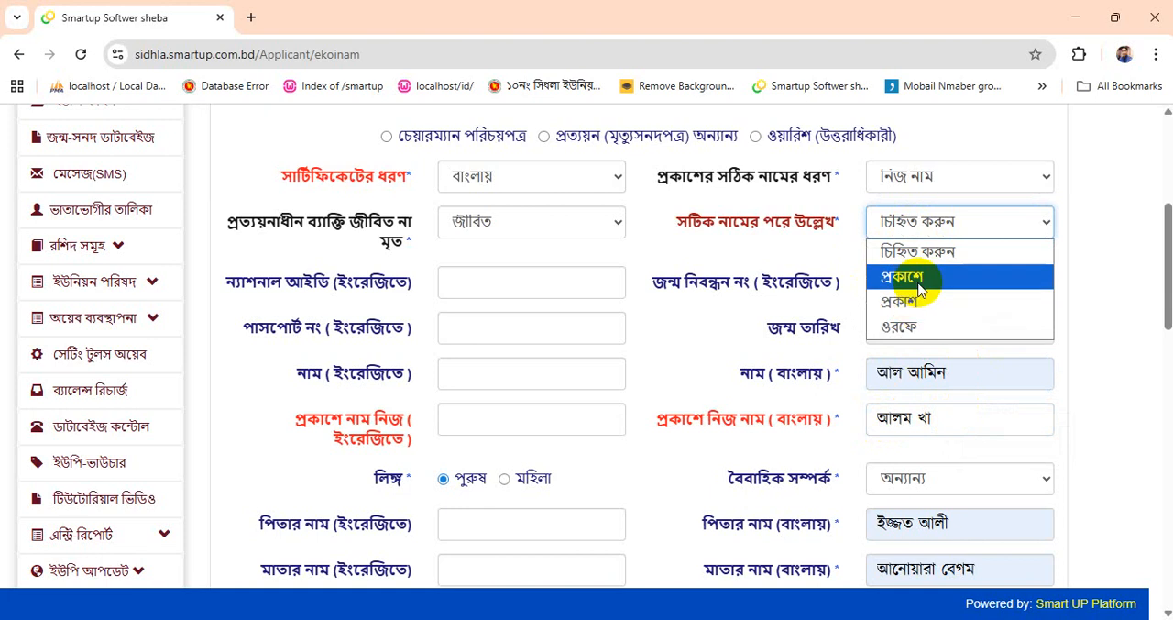
click(808, 296)
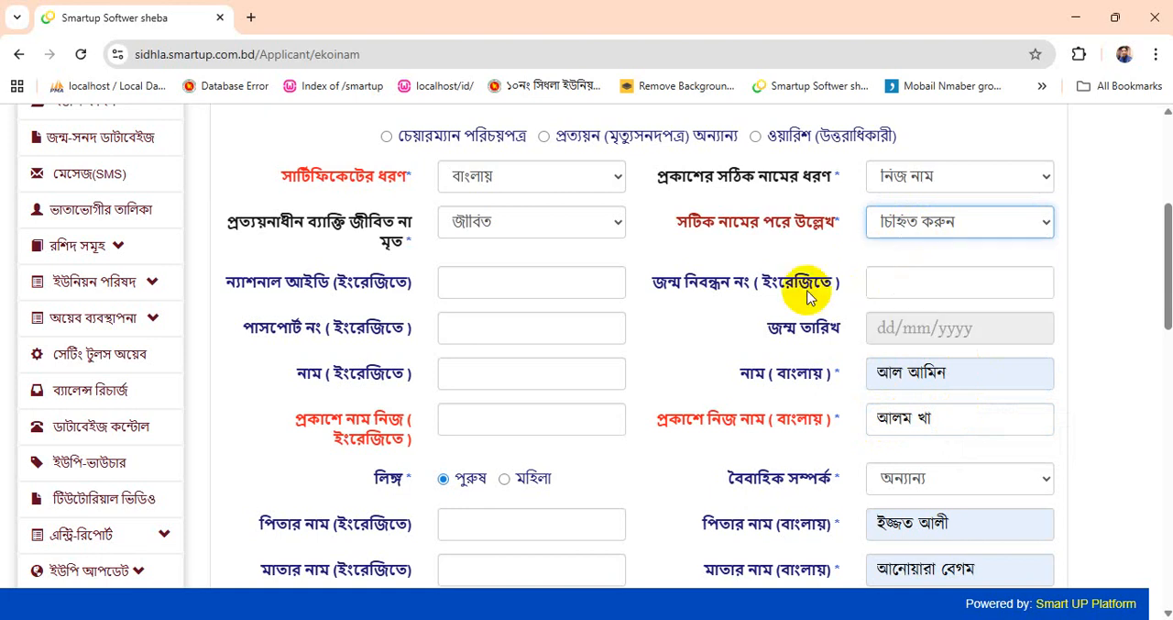
- Review the contact section's Bangla fields for the applicant's name and the applicant's father's name against the personal details above
scroll(807, 297, down, 8)
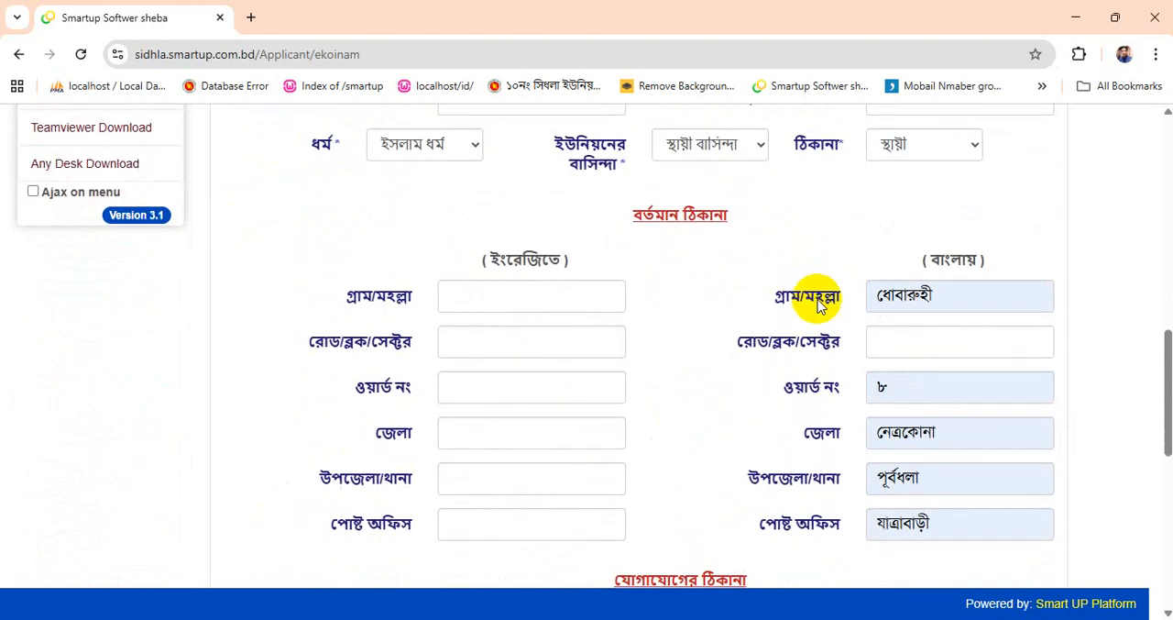
scroll(881, 319, down, 2)
scroll(883, 317, up, 1)
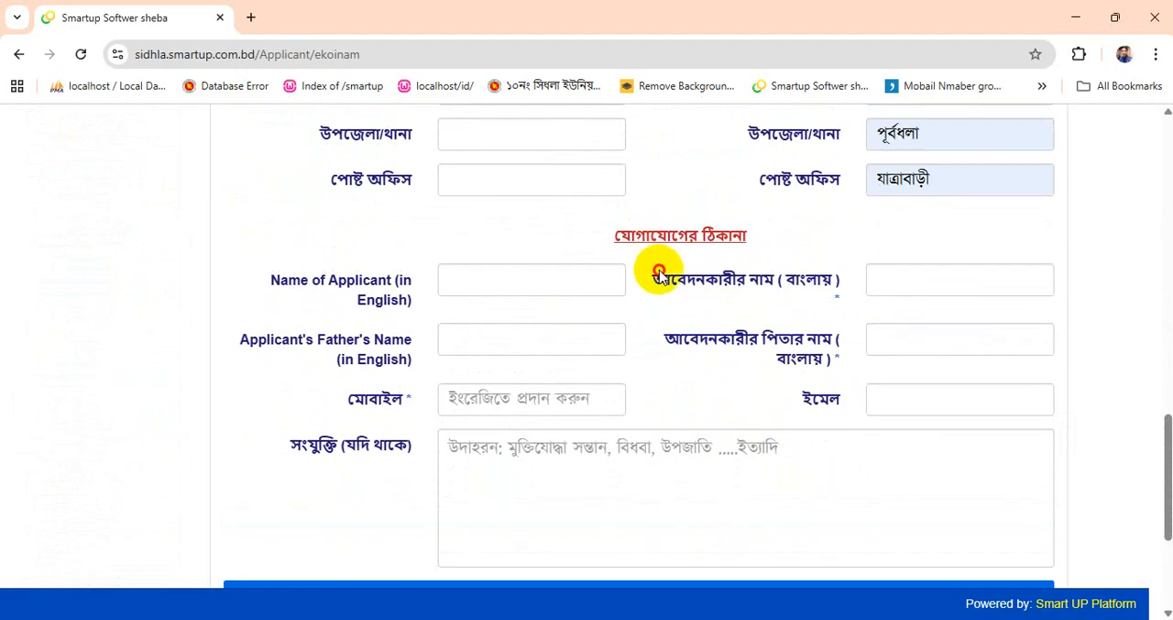
drag(655, 279, 836, 284)
scroll(836, 284, up, 10)
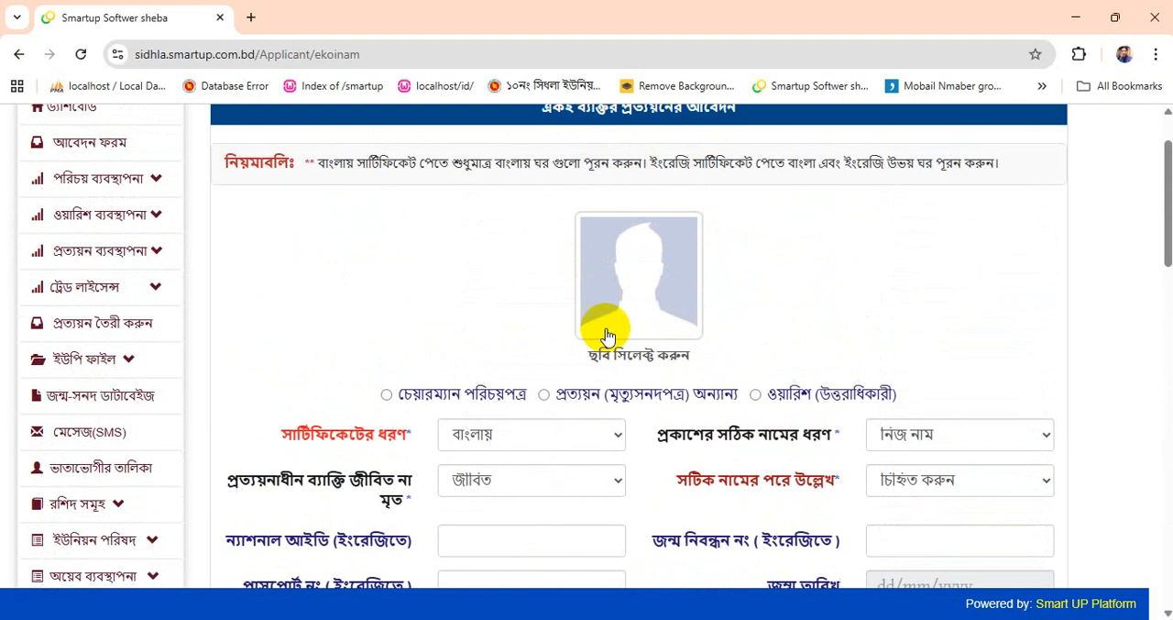
scroll(718, 388, down, 10)
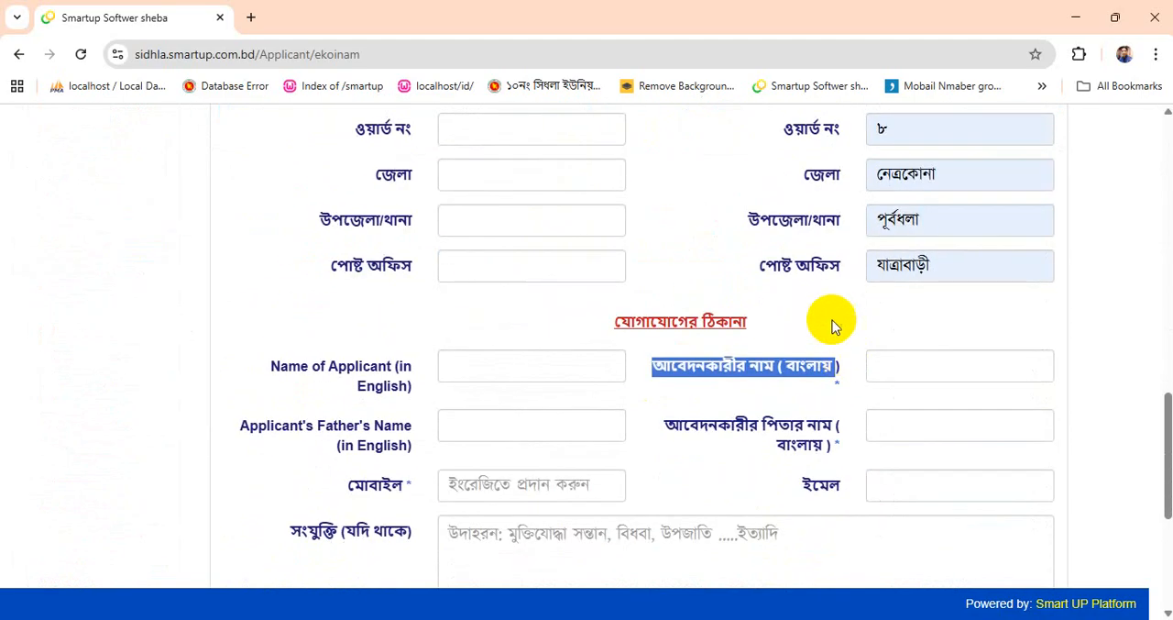
click(906, 282)
scroll(856, 278, up, 8)
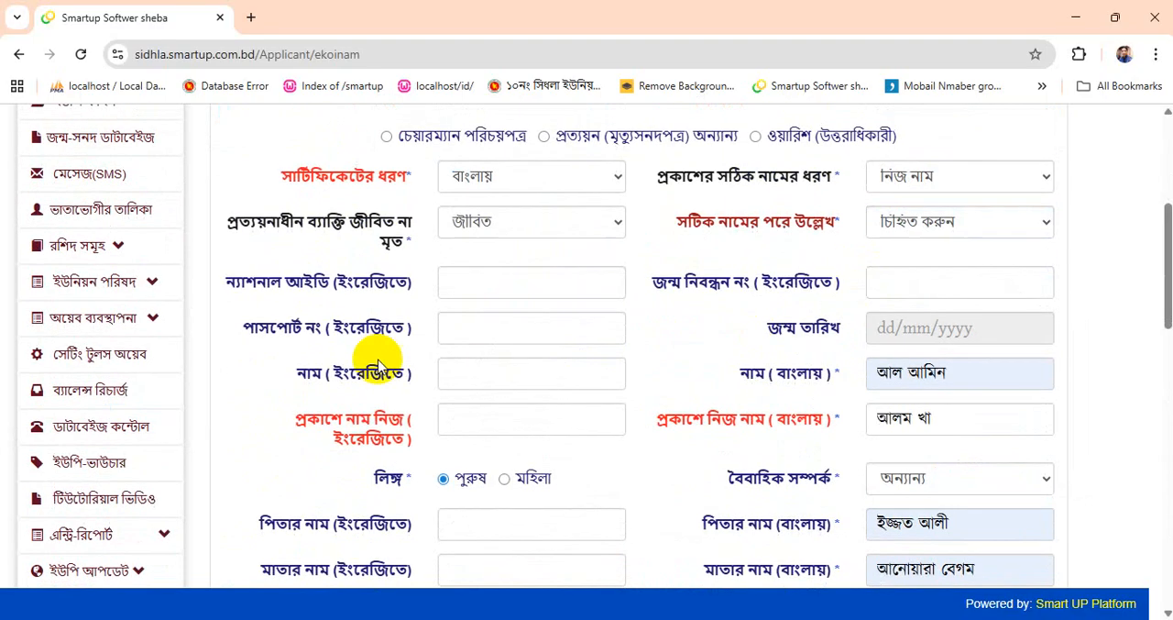
scroll(1037, 372, down, 8)
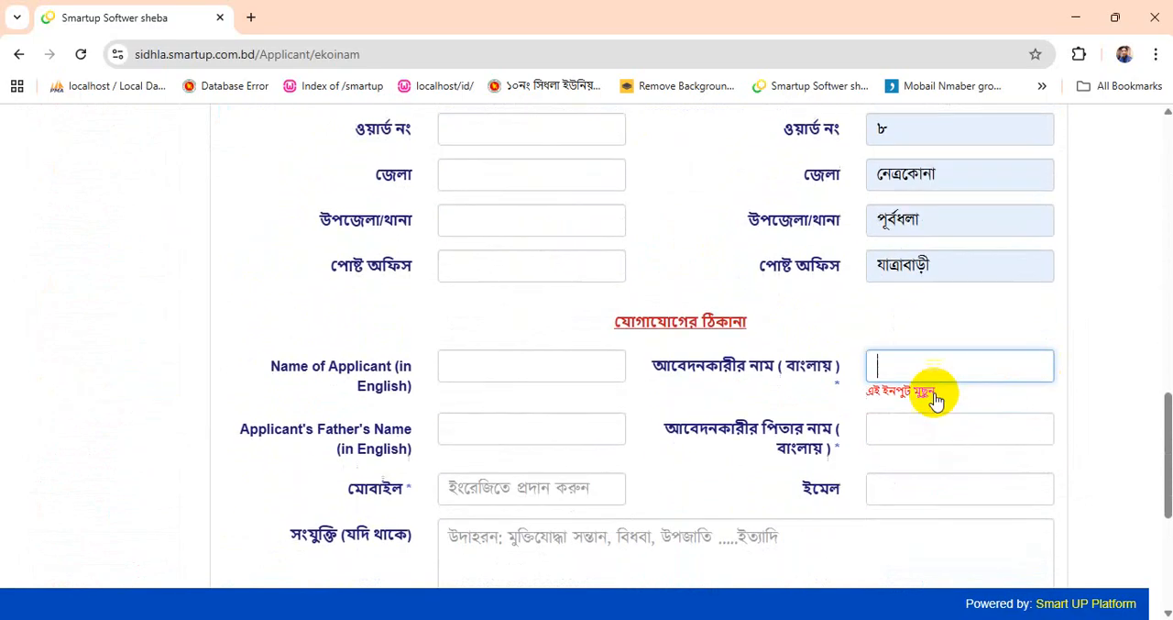
click(939, 368)
click(904, 428)
click(895, 364)
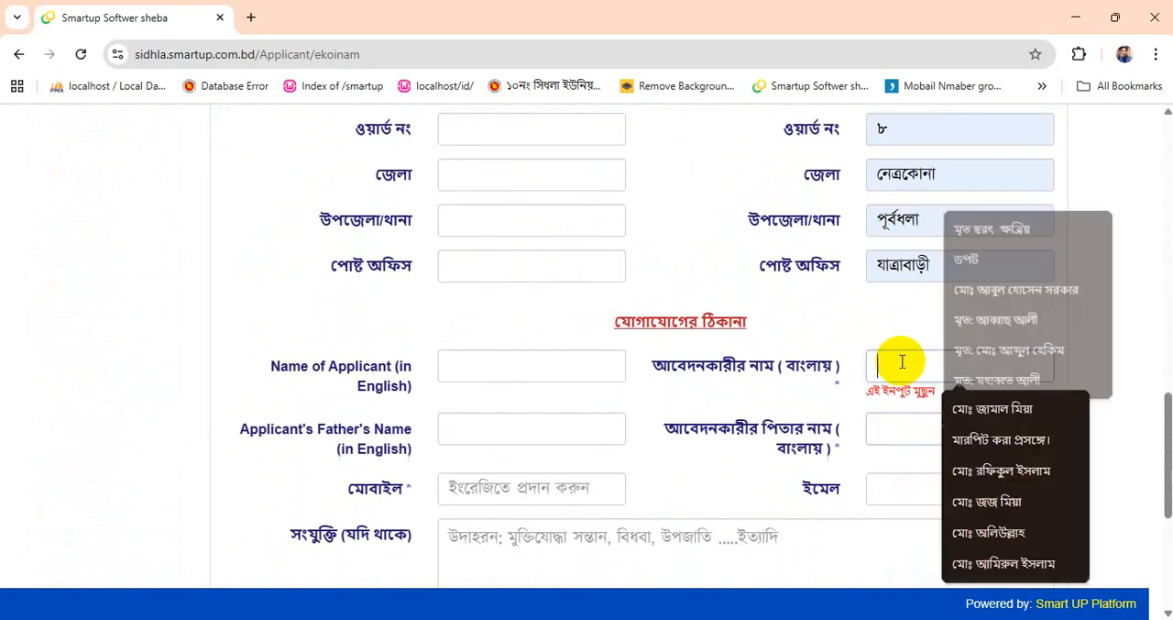
triple_click(780, 366)
click(942, 369)
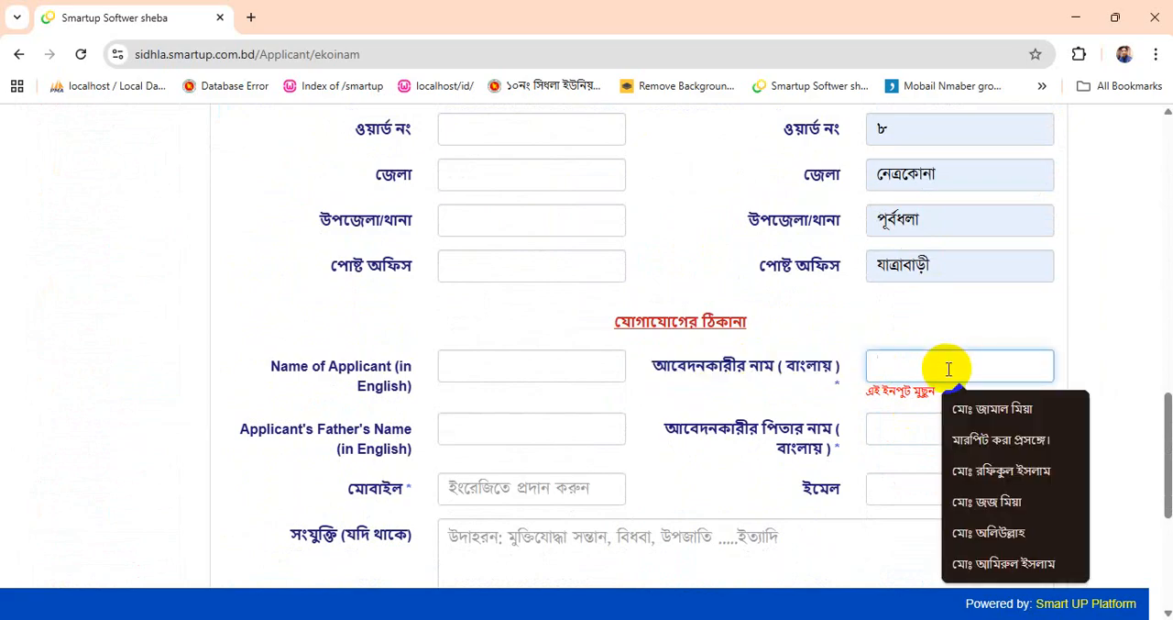
click(906, 424)
- Copy the person's Bangla name into the applicant's Bangla name in the contact section
scroll(908, 424, up, 5)
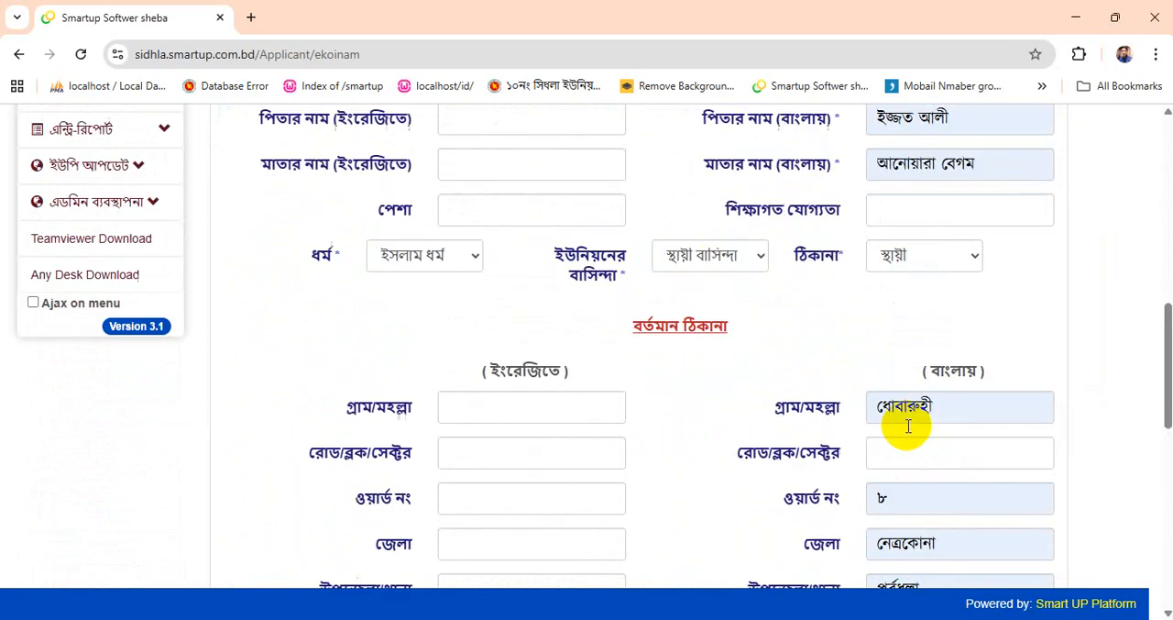
double_click(927, 264)
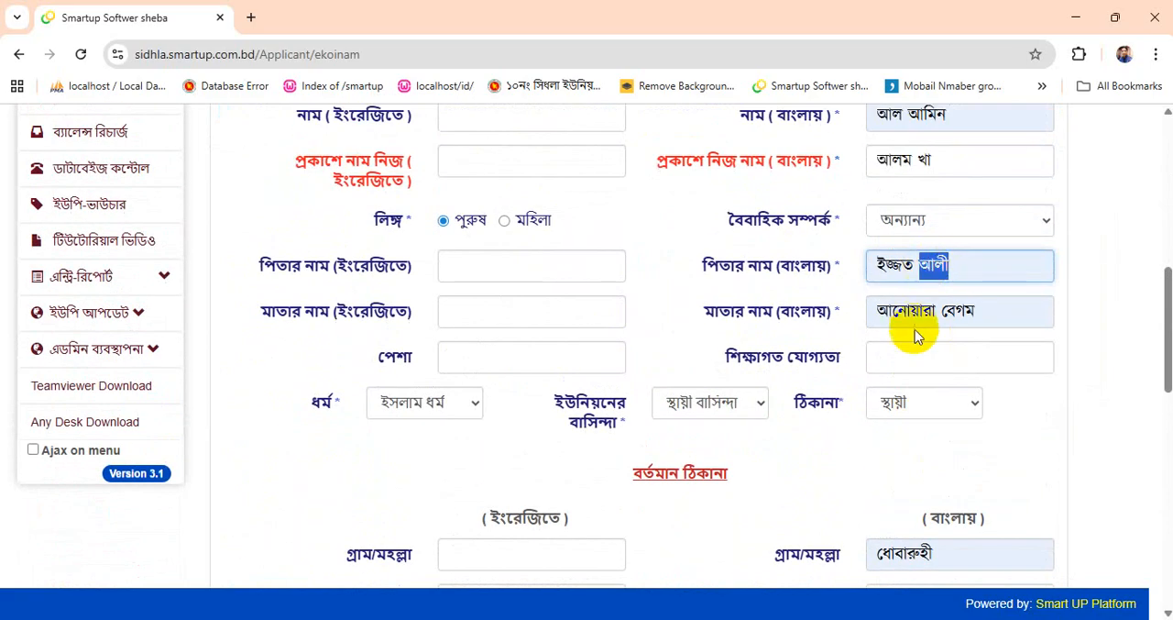
scroll(916, 249, up, 1)
triple_click(926, 200)
key(ctrl+c)
scroll(963, 376, down, 8)
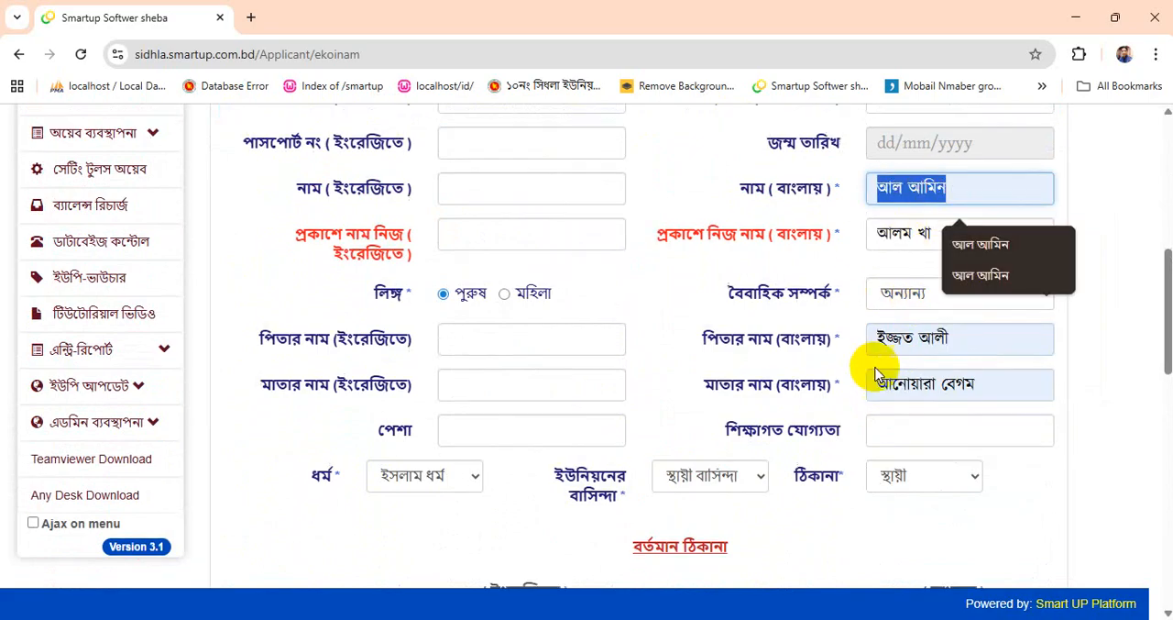
click(899, 292)
key(ctrl+v)
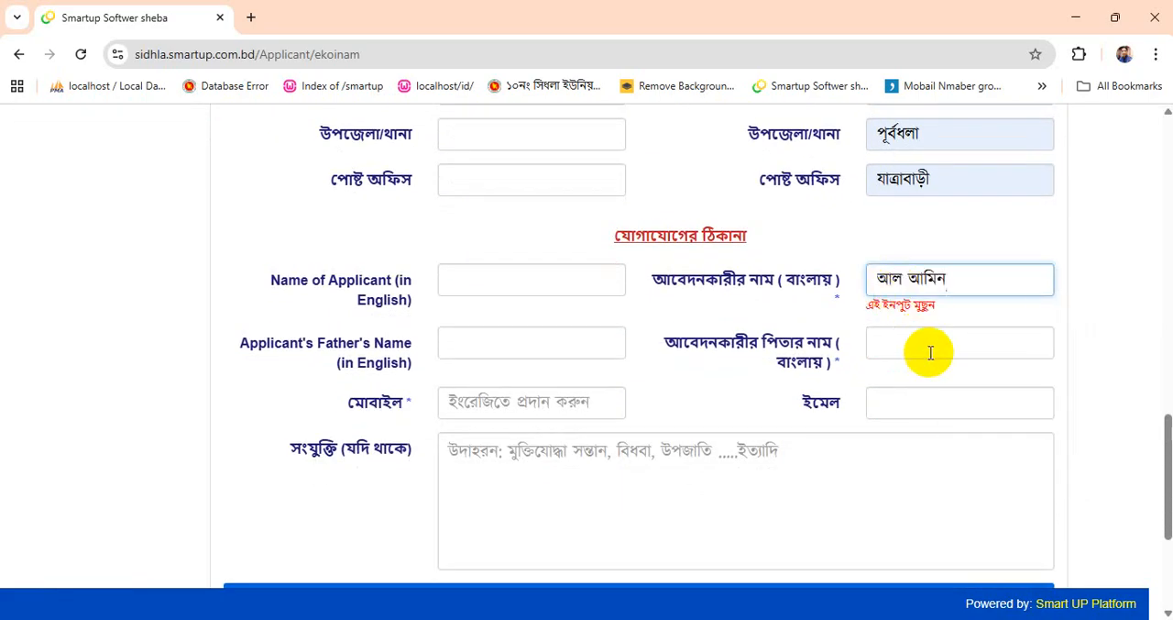
- Copy the father's Bangla name into the applicant's father's name in the contact section
scroll(935, 325, up, 8)
scroll(917, 440, down, 1)
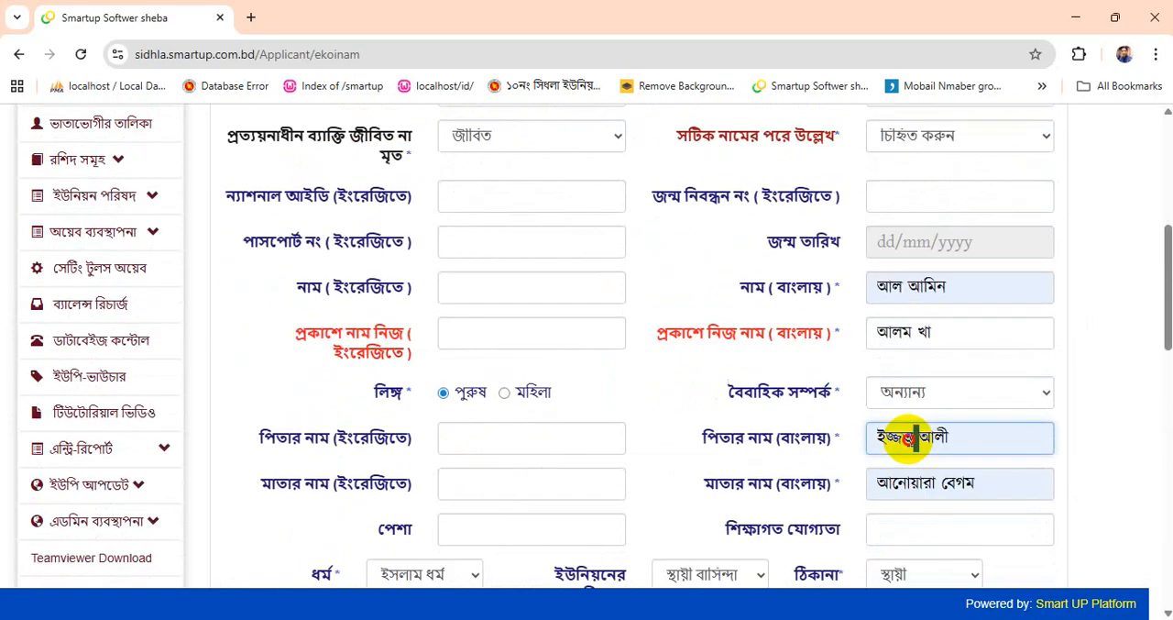
key(ctrl+c)
scroll(912, 438, down, 8)
click(905, 337)
key(ctrl+v)
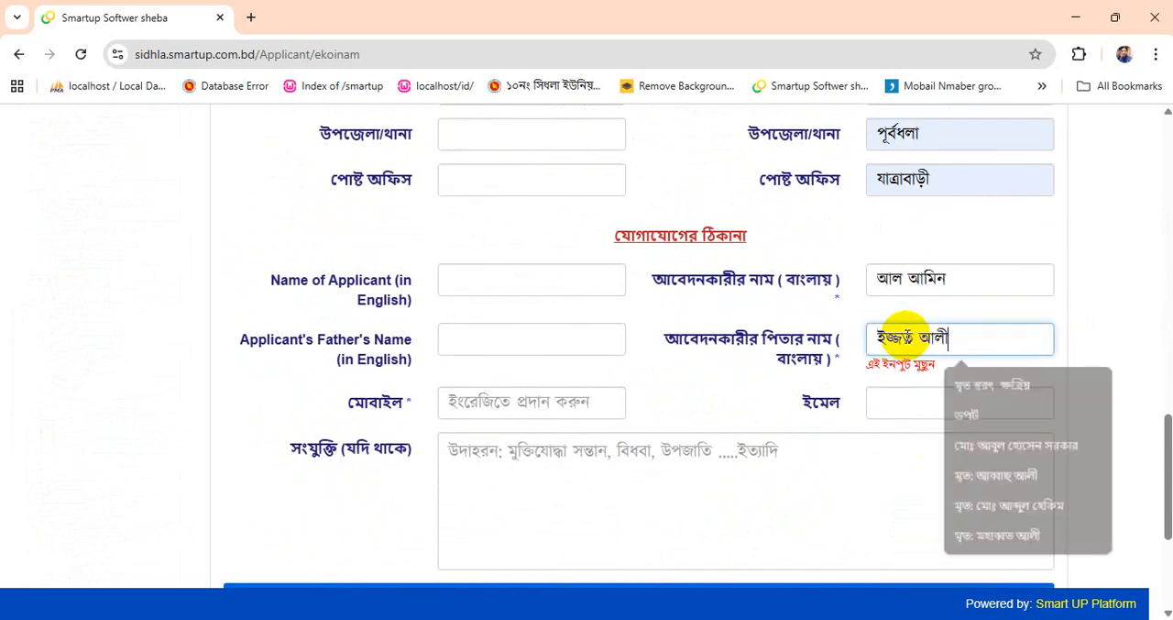
- Enter the applicant's mobile number in English digits in the contact section
click(528, 402)
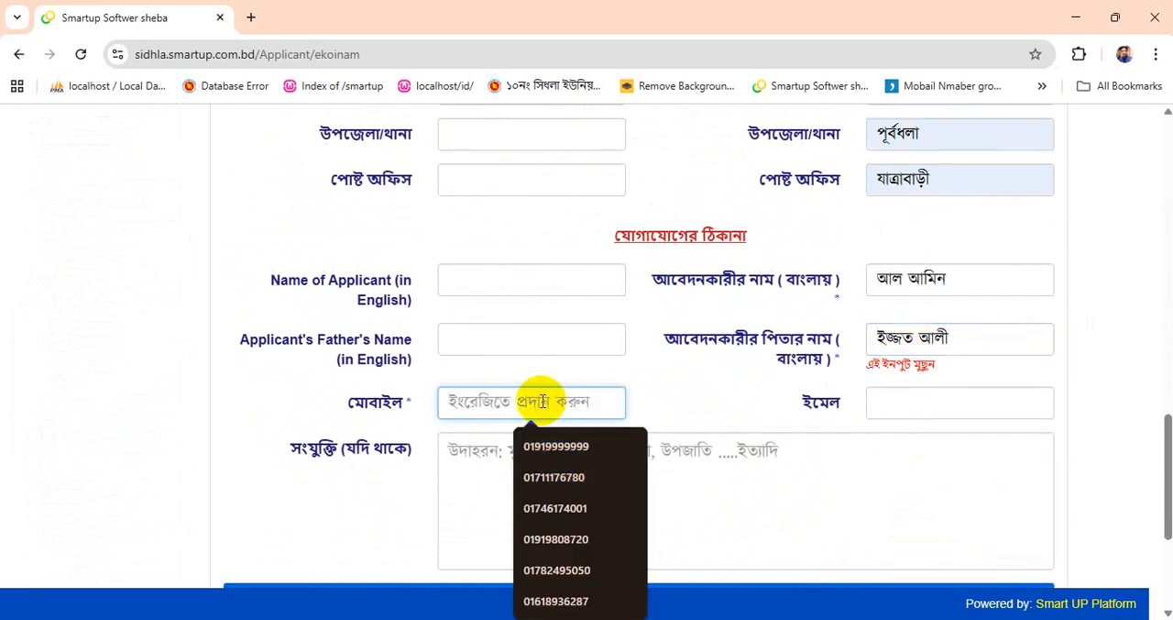
text(019)
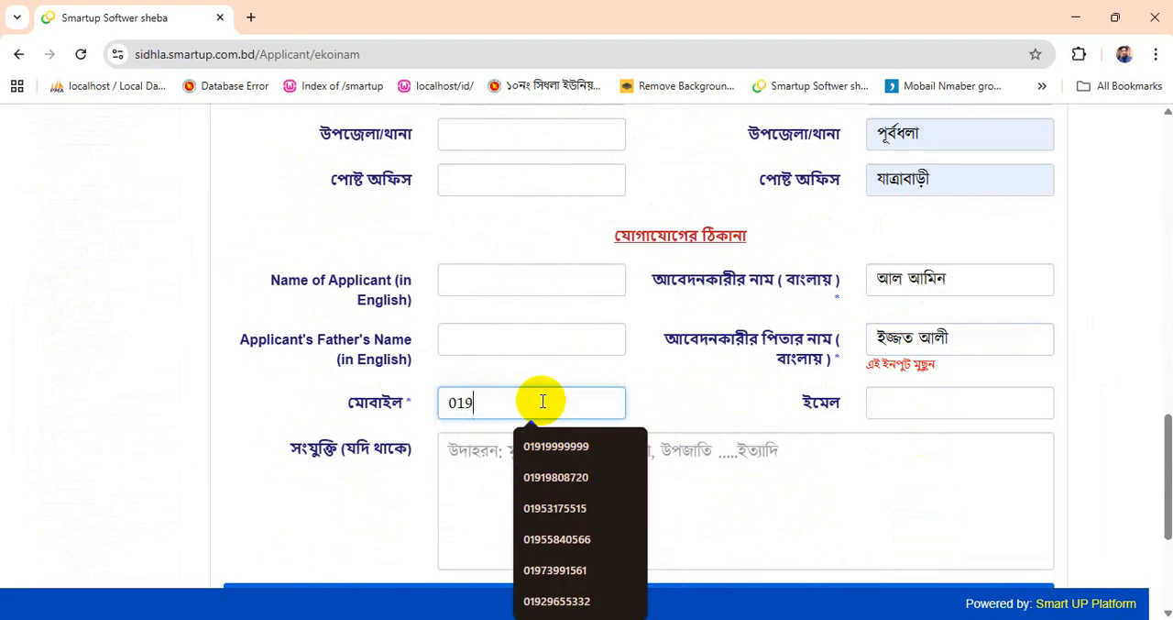
text(00000000)
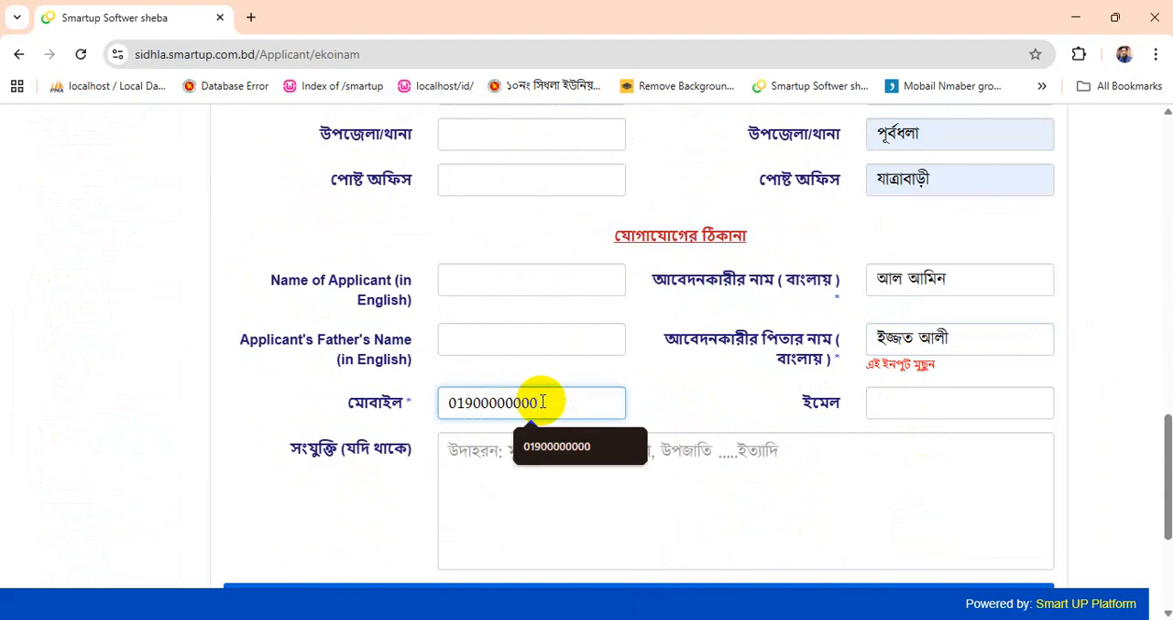
click(581, 445)
- Set the attachment type to ছবি এবং জাতীয় পরিচয়পত্র for the applicant's documents
scroll(639, 508, down, 2)
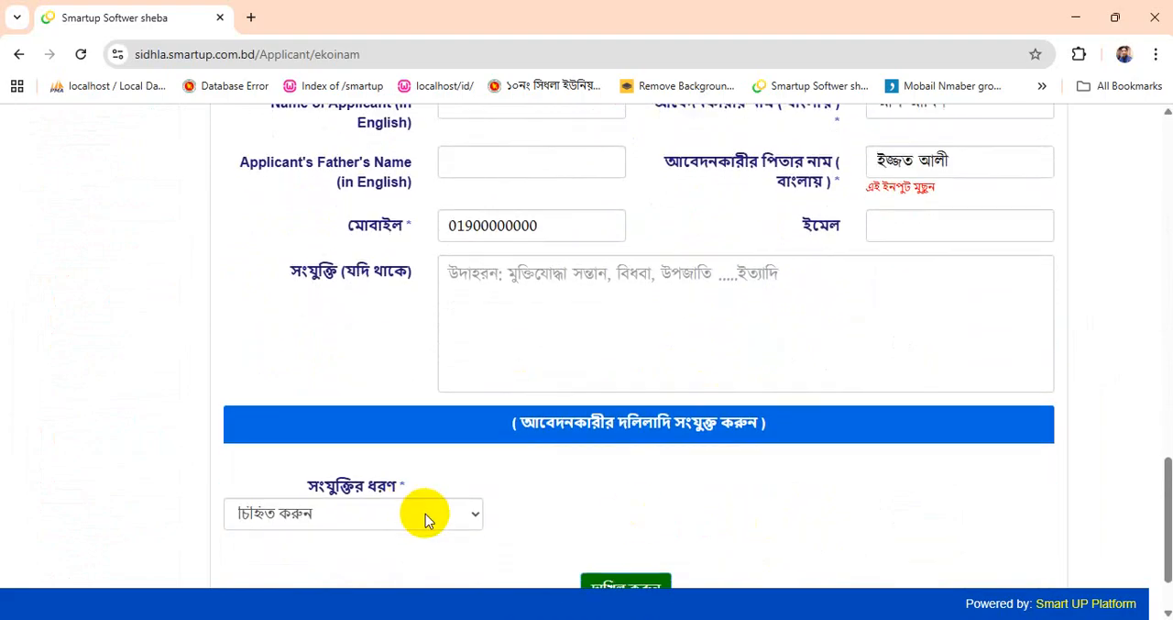
scroll(425, 514, down, 1)
click(371, 428)
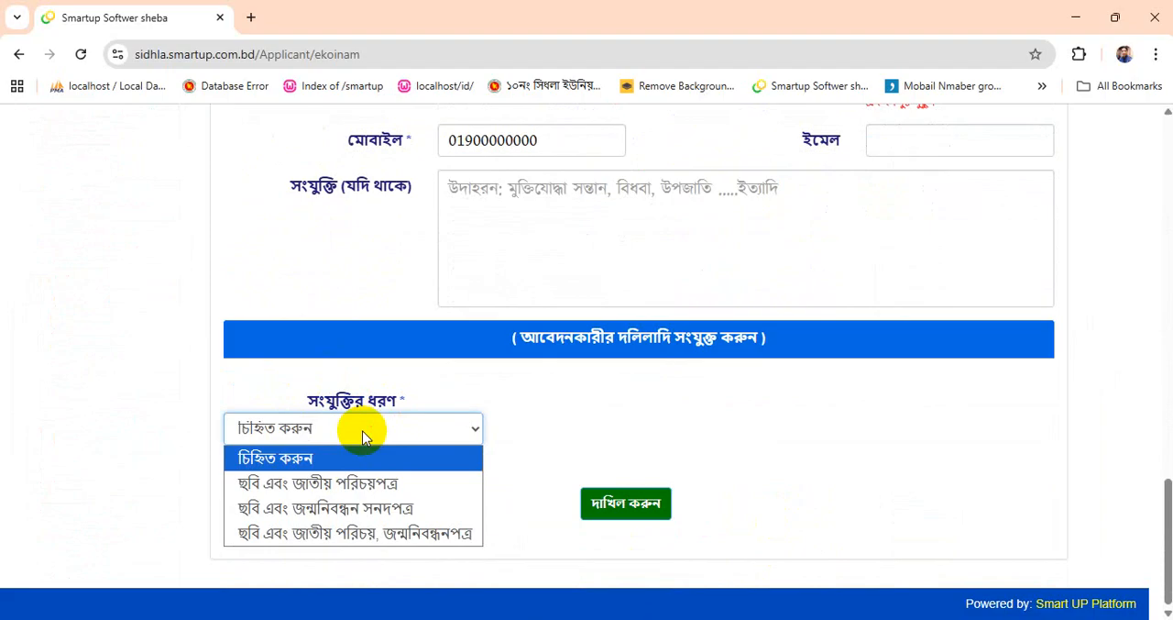
click(302, 486)
scroll(419, 432, down, 3)
- Check over the completed form, try to submit the application, and dismiss the alert
scroll(739, 514, up, 7)
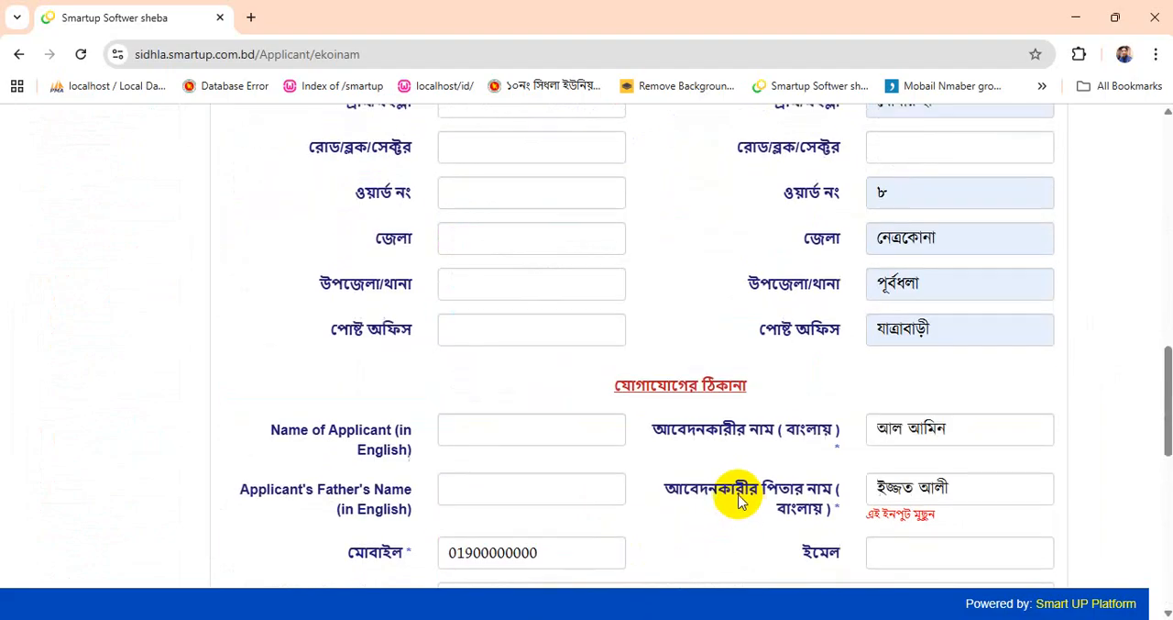
scroll(739, 495, up, 3)
click(735, 182)
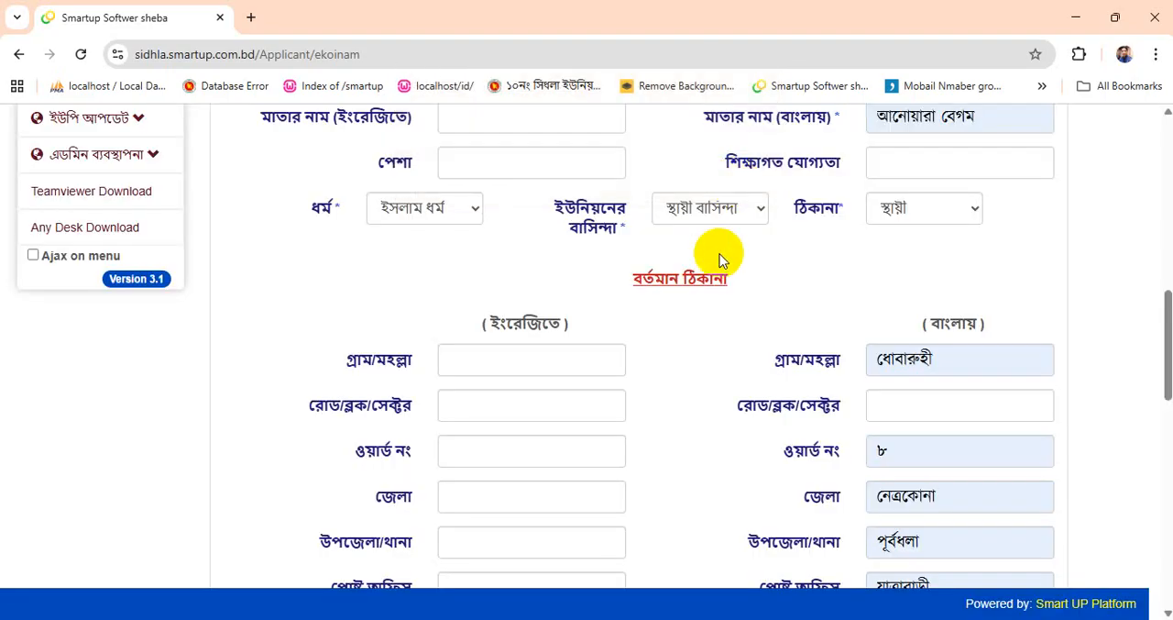
scroll(629, 404, up, 10)
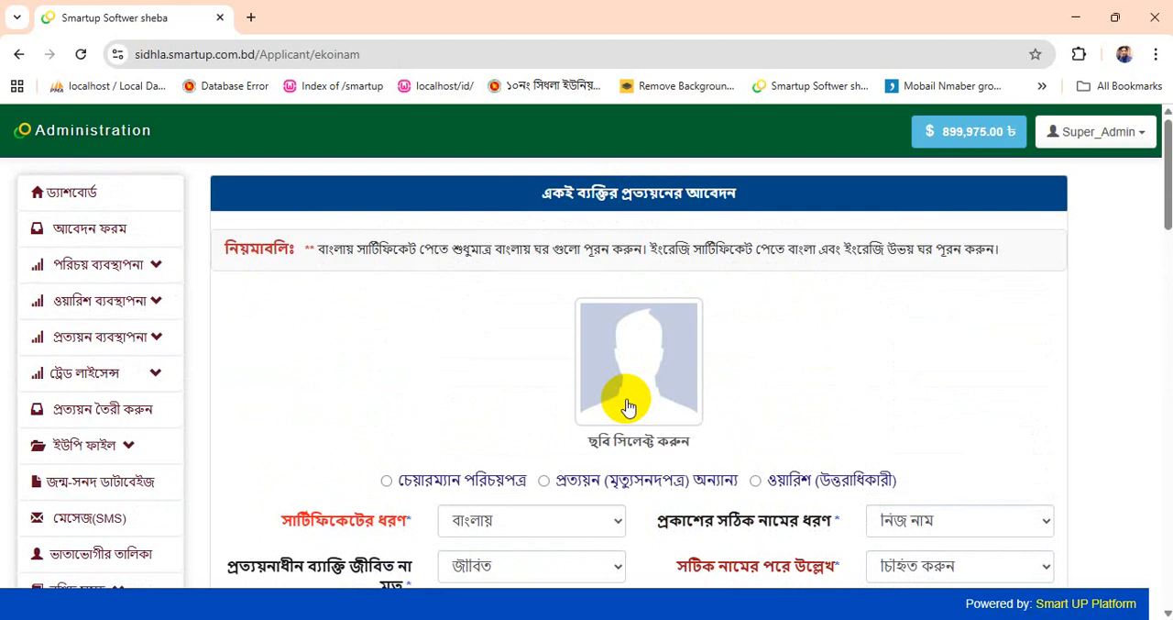
scroll(628, 407, down, 20)
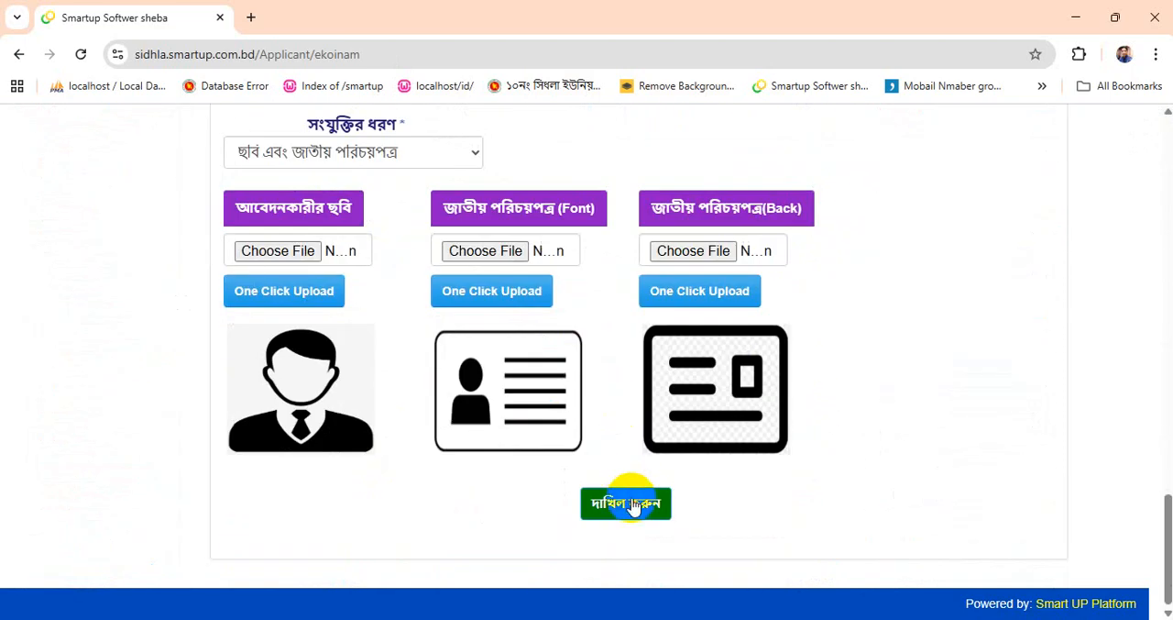
click(630, 504)
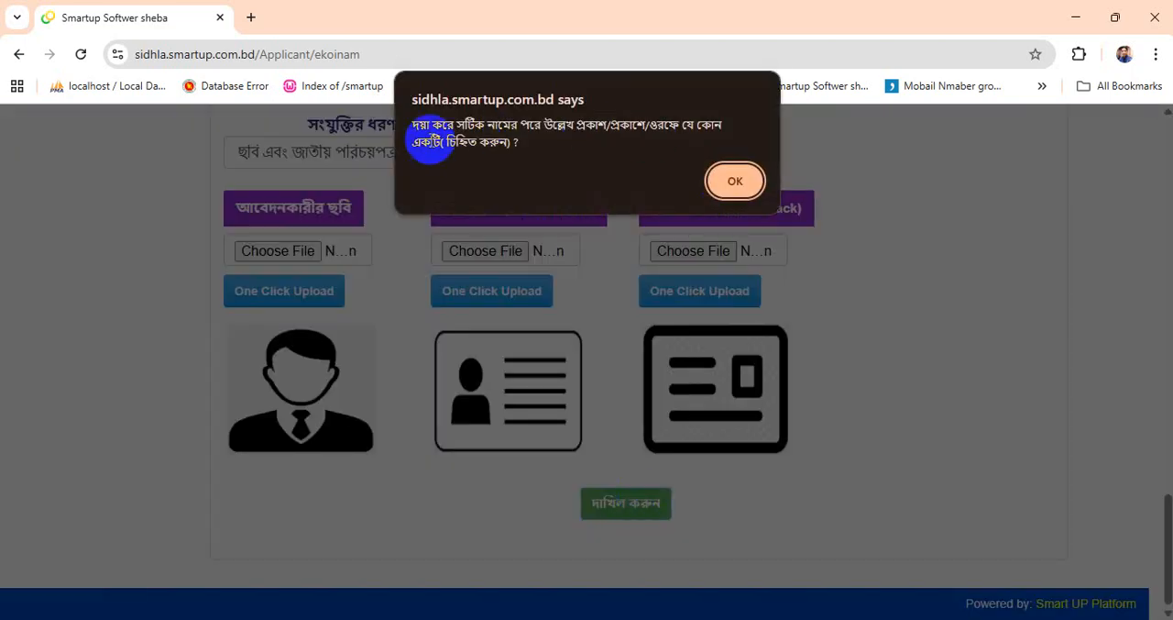
triple_click(415, 136)
click(463, 144)
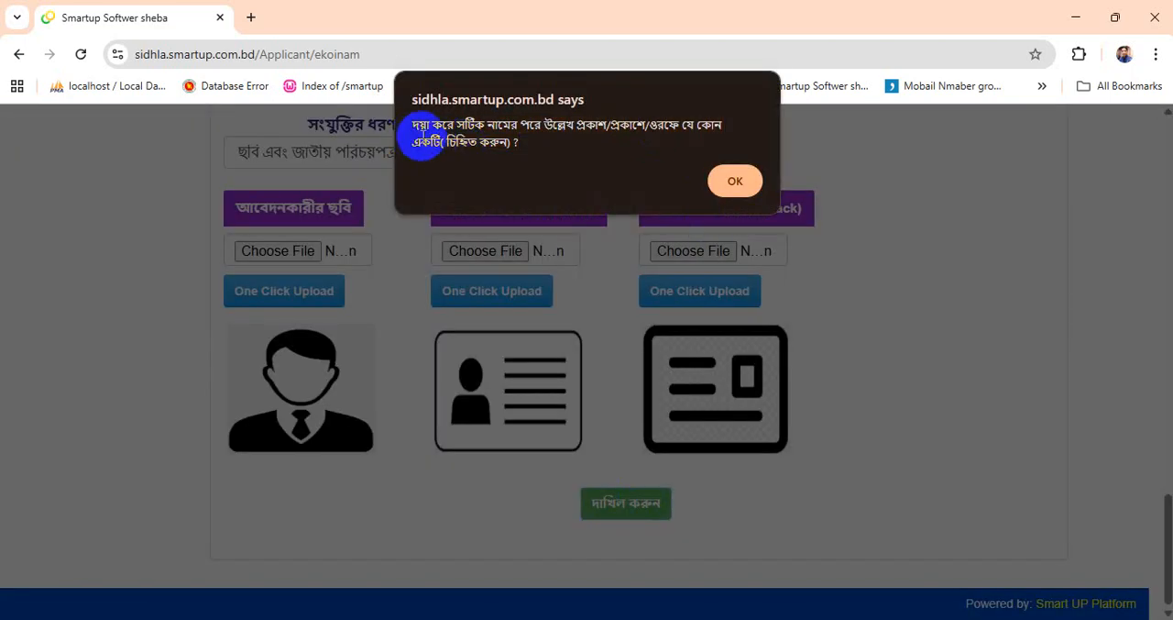
click(514, 137)
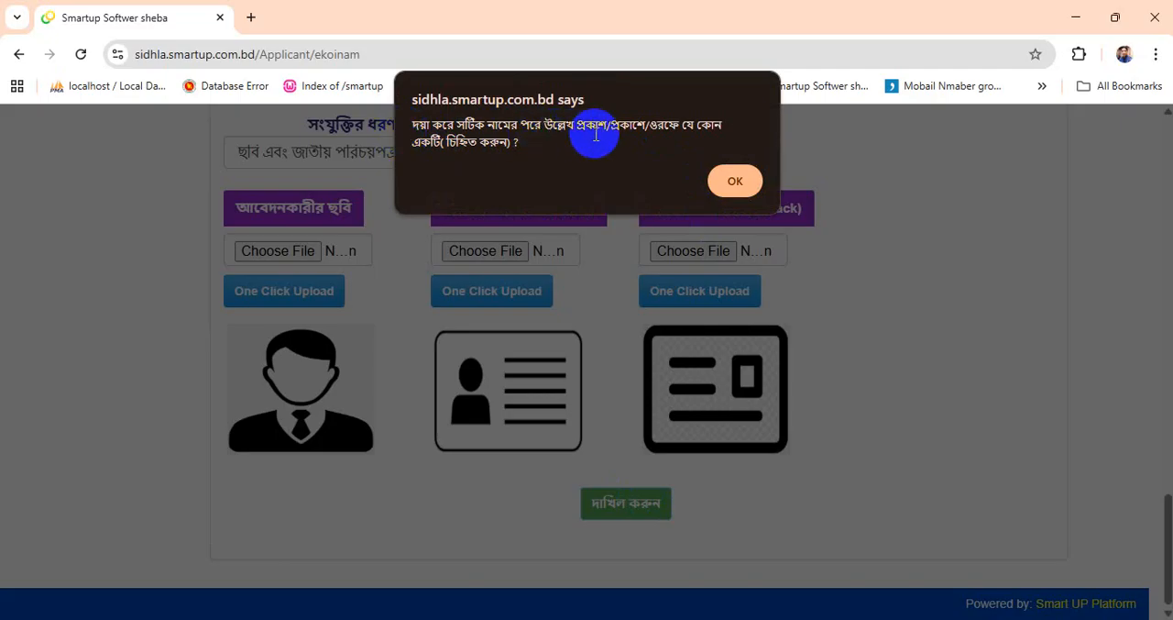
click(748, 179)
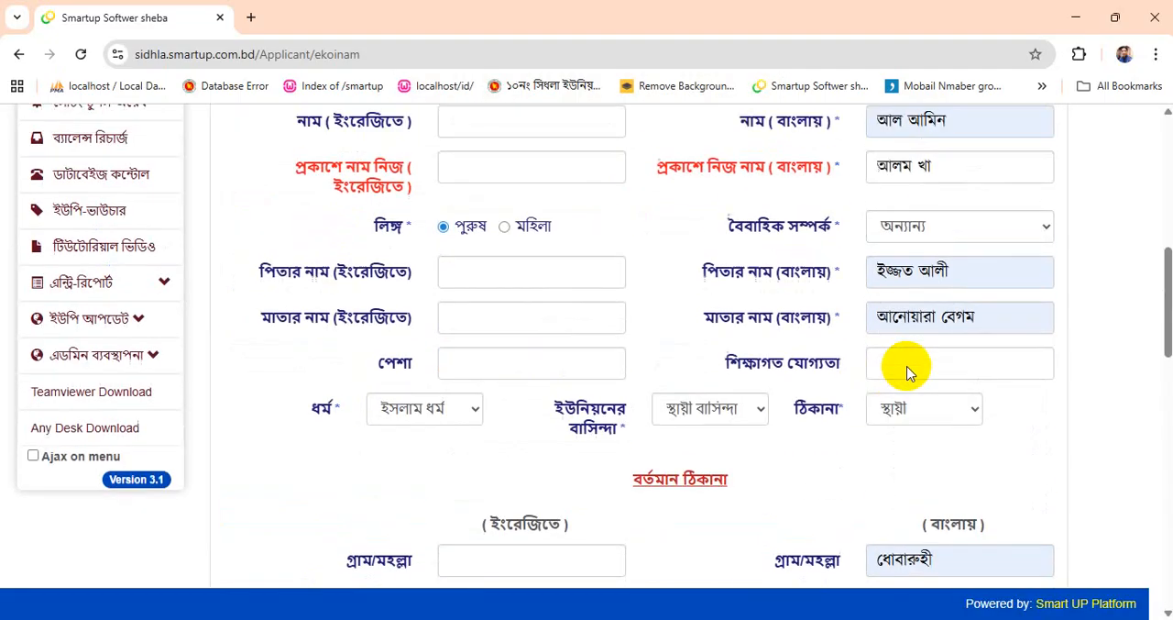
- Set the required word that follows the correct name (সঠিক নামের পরে উল্লেখ) to ওরফে
drag(679, 386, 845, 390)
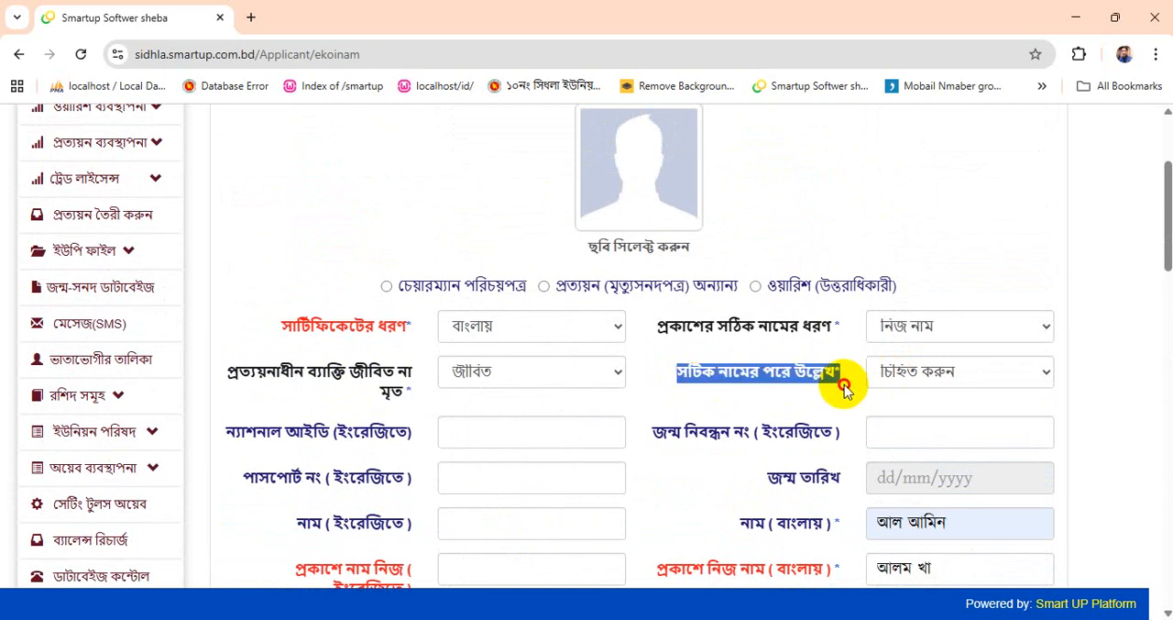
click(838, 388)
click(910, 374)
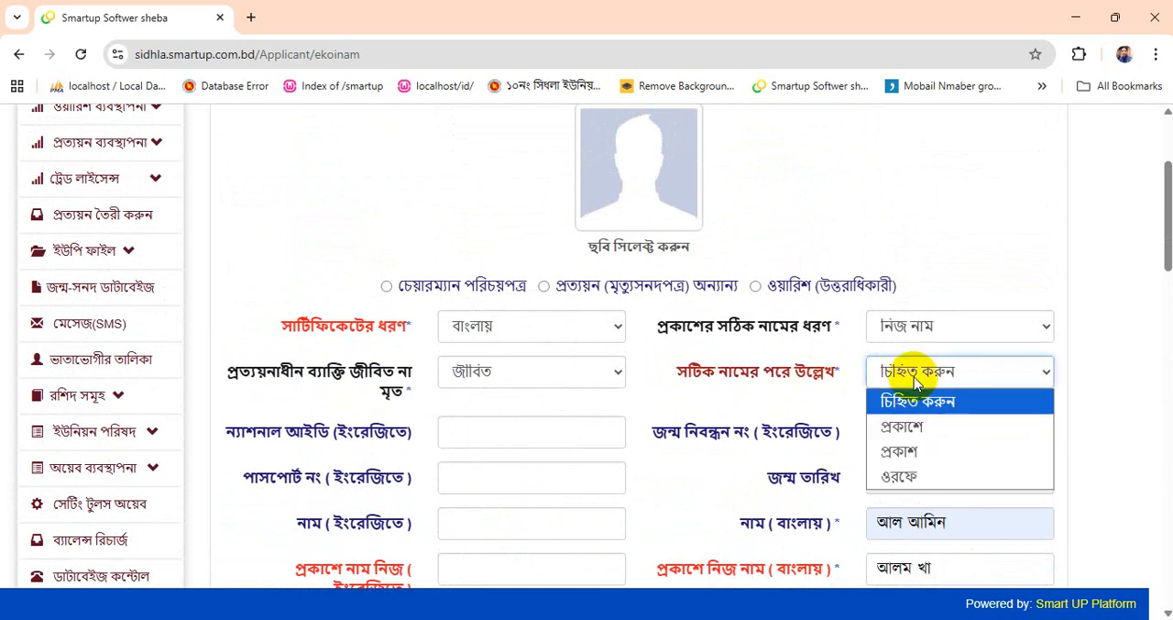
click(901, 478)
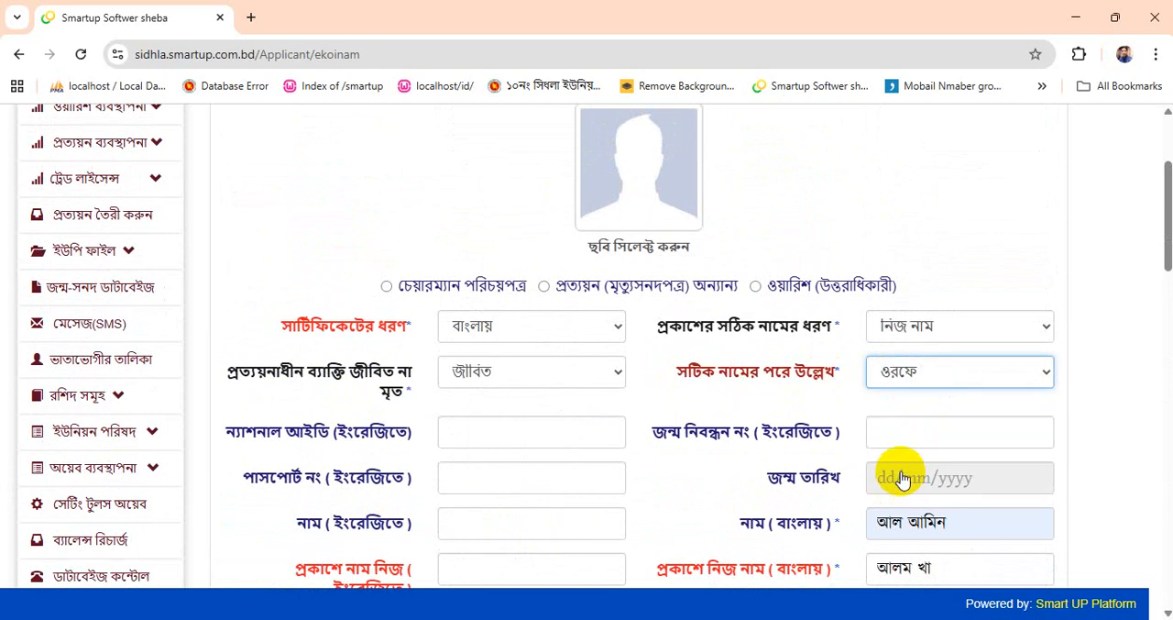
- Submit the completed same-person certificate application and confirm the submission
scroll(916, 383, down, 15)
scroll(803, 451, down, 3)
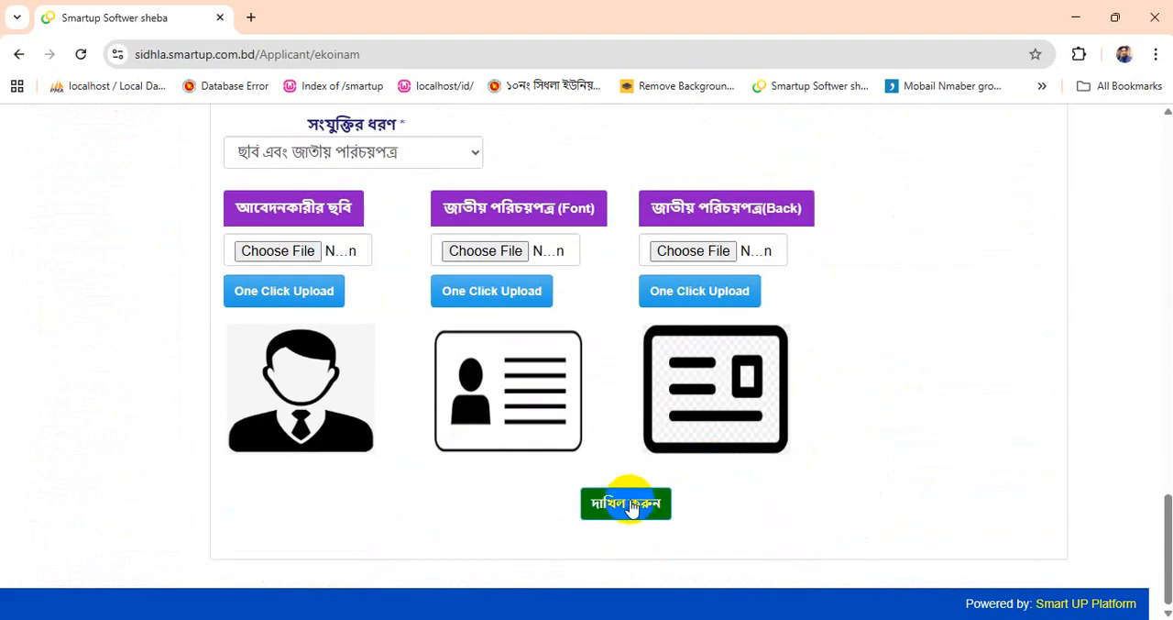
click(627, 505)
click(735, 181)
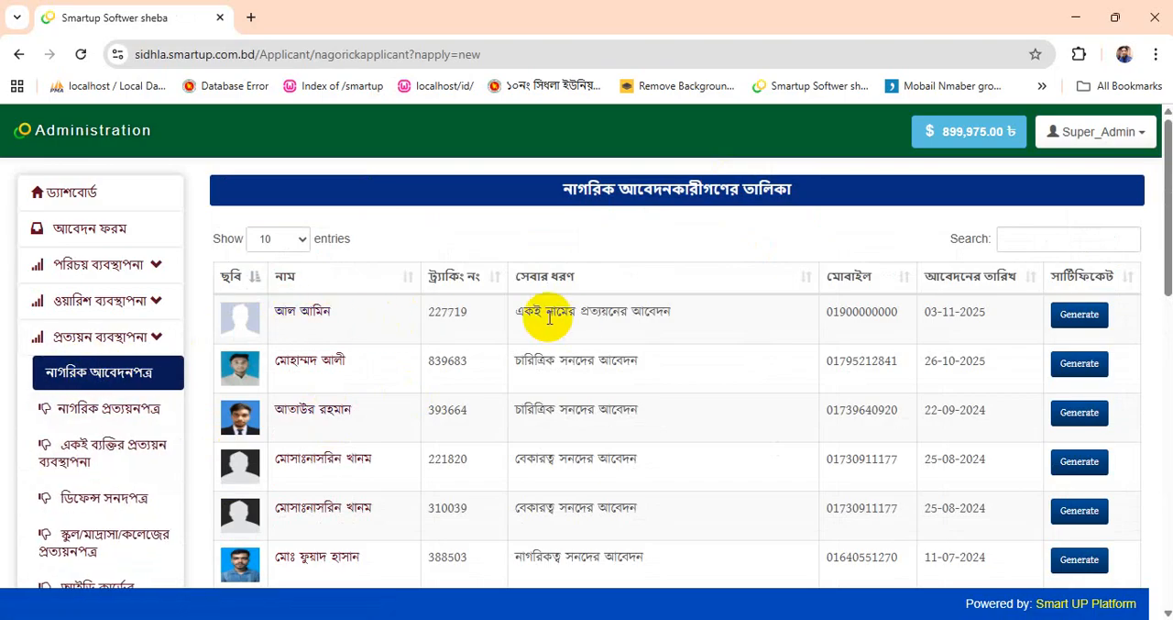
- Start generating the certificate for the new একই নামের প্রত্যয়নের আবেদন entry in the applicants list
triple_click(550, 316)
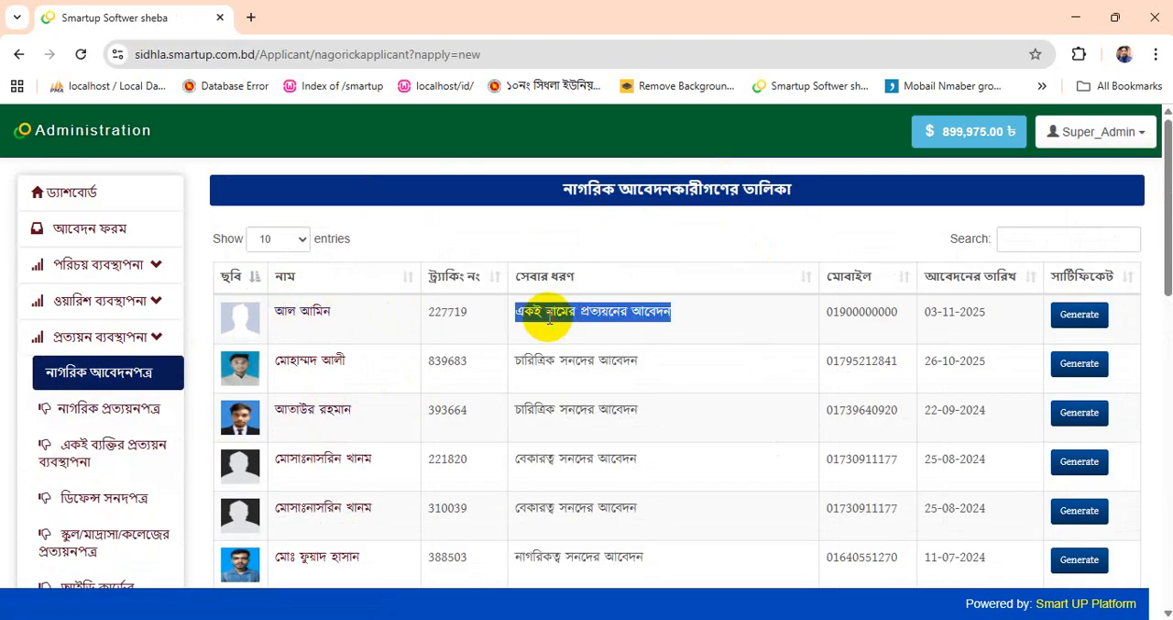
click(443, 314)
triple_click(550, 312)
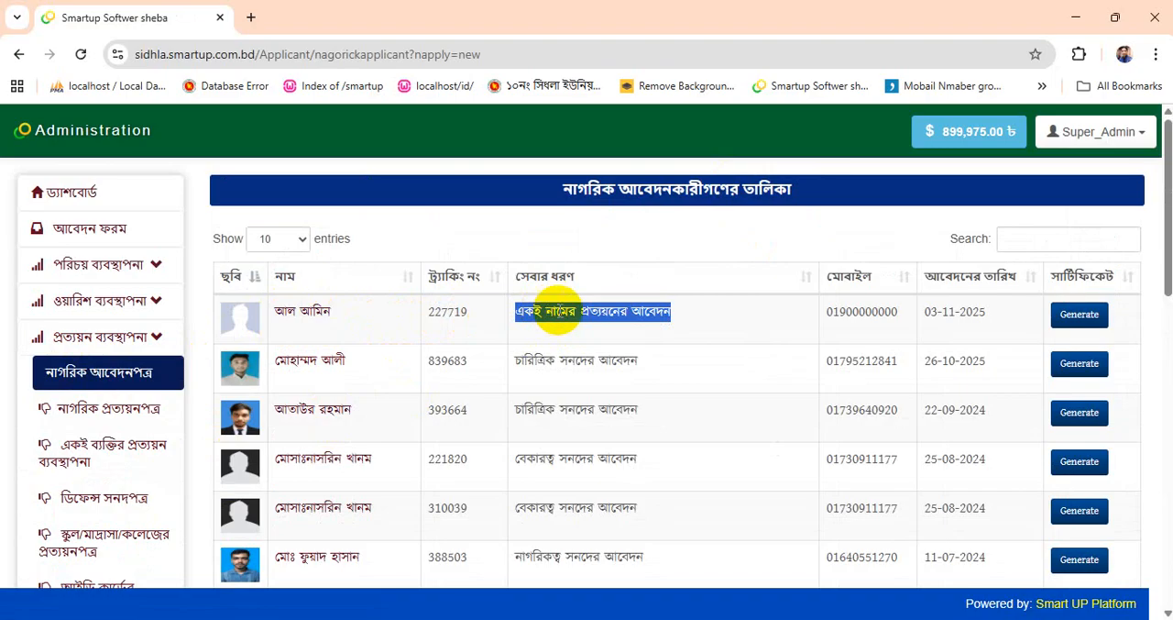
click(580, 321)
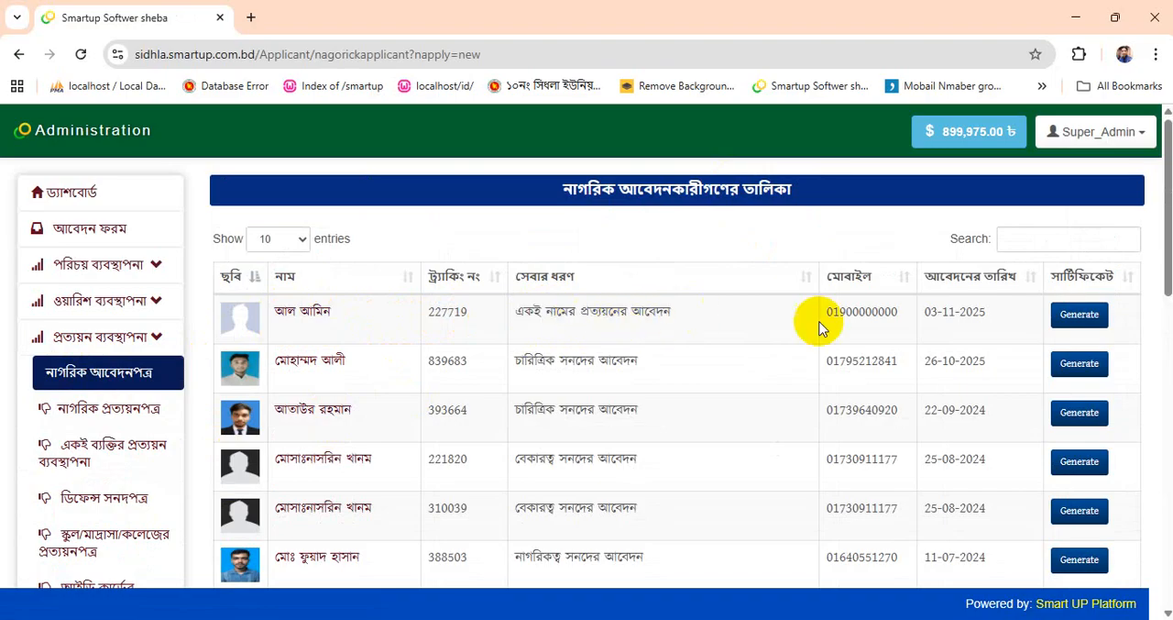
click(1080, 315)
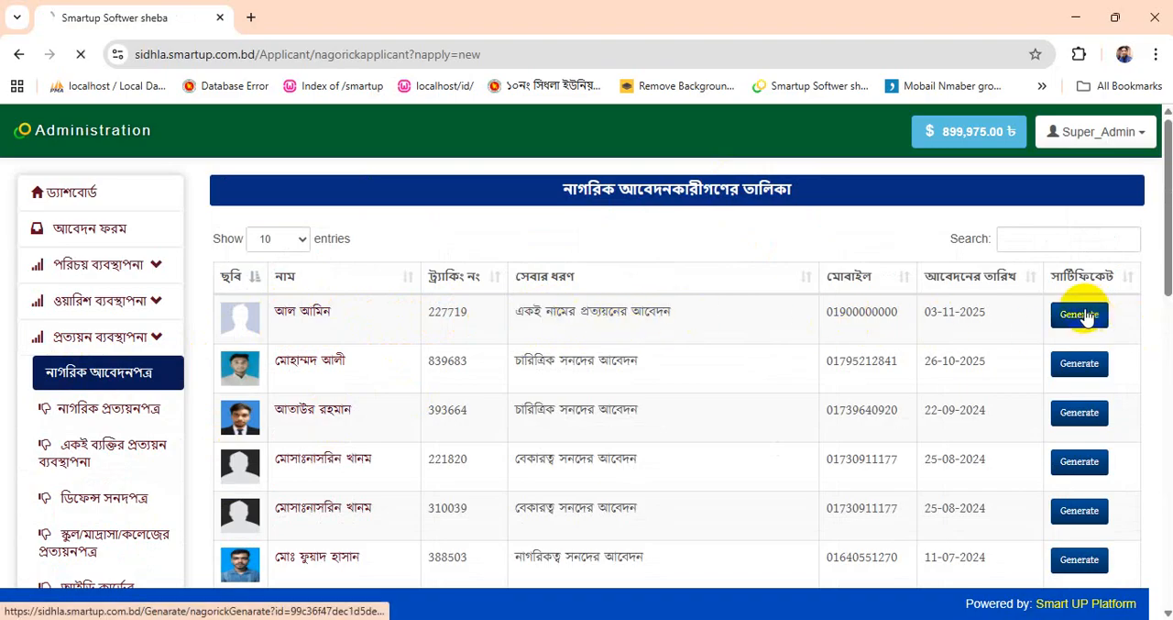
- Examine the applicant details on the generation form and the suggested names for the investigator
scroll(495, 431, down, 2)
scroll(474, 443, down, 1)
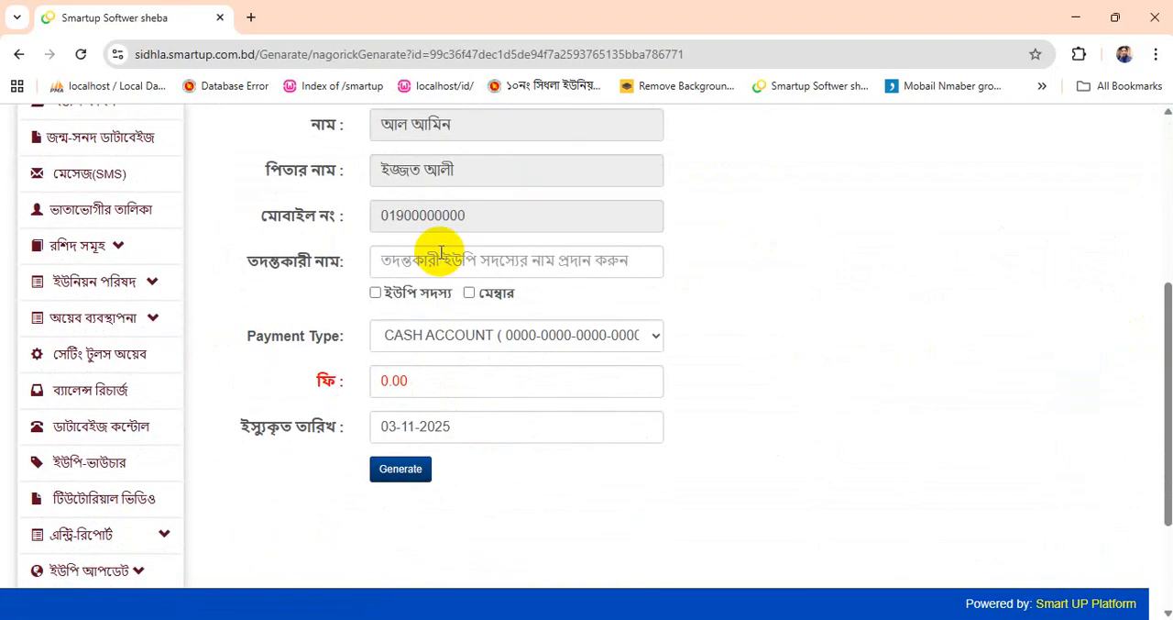
scroll(302, 330, up, 1)
drag(236, 350, 337, 352)
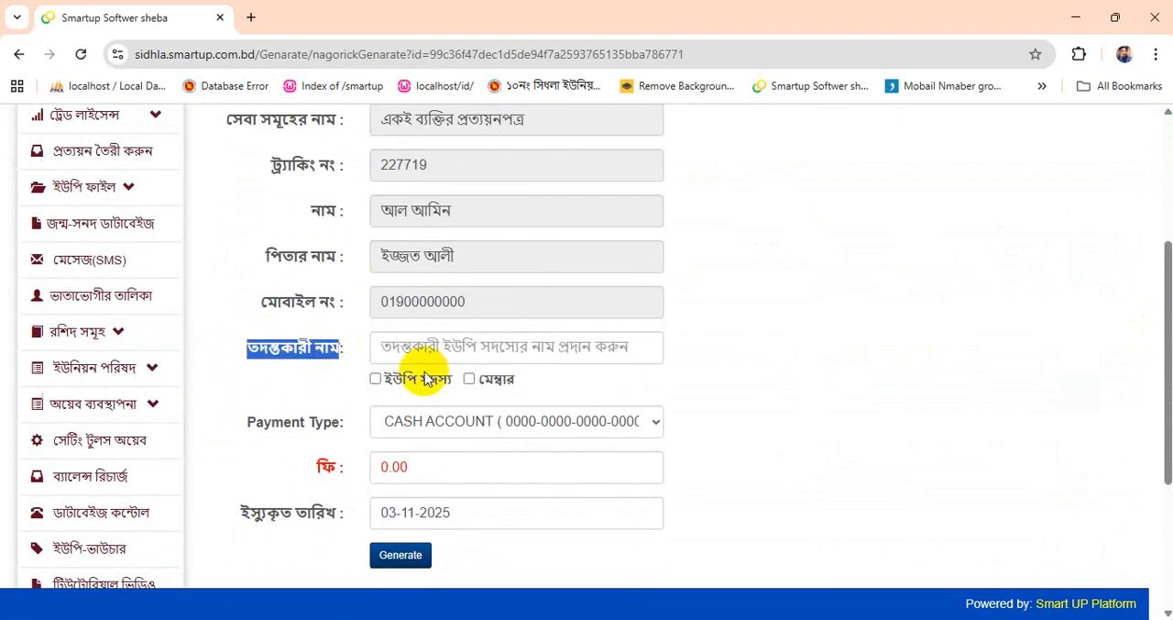
scroll(581, 412, up, 3)
scroll(602, 349, down, 2)
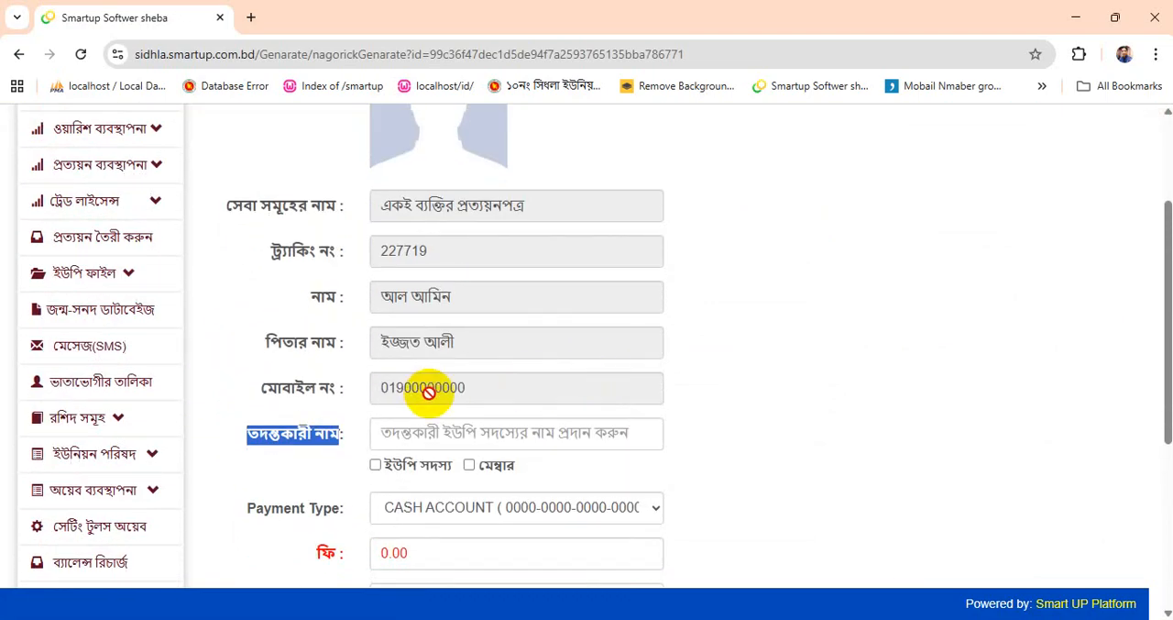
click(422, 433)
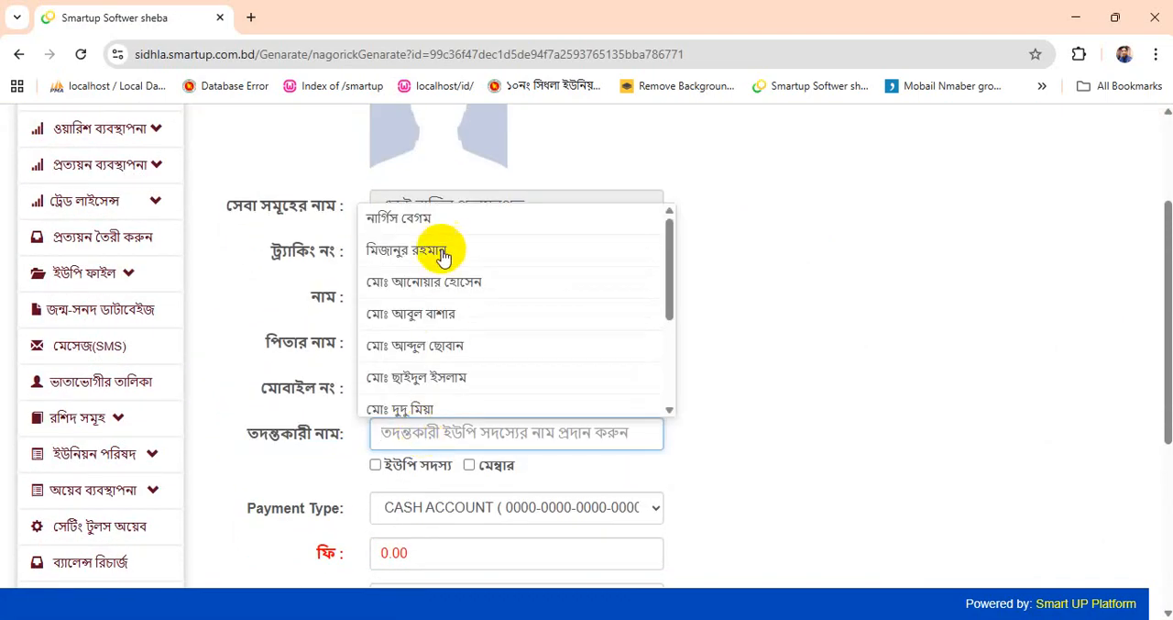
scroll(445, 275, down, 4)
scroll(423, 371, up, 3)
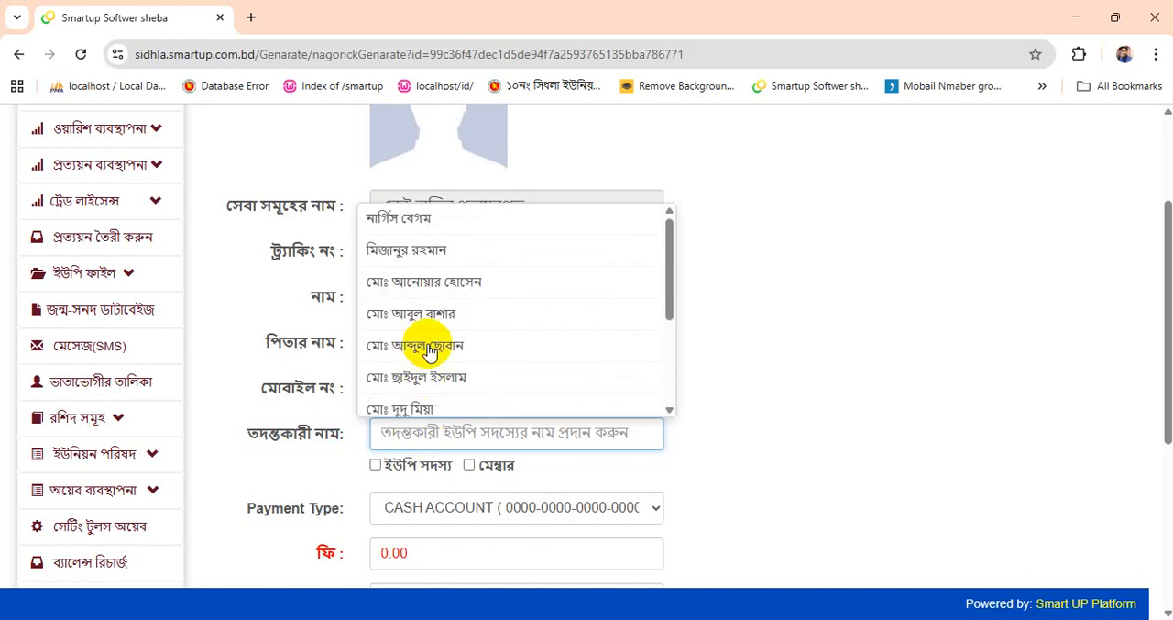
scroll(840, 379, down, 2)
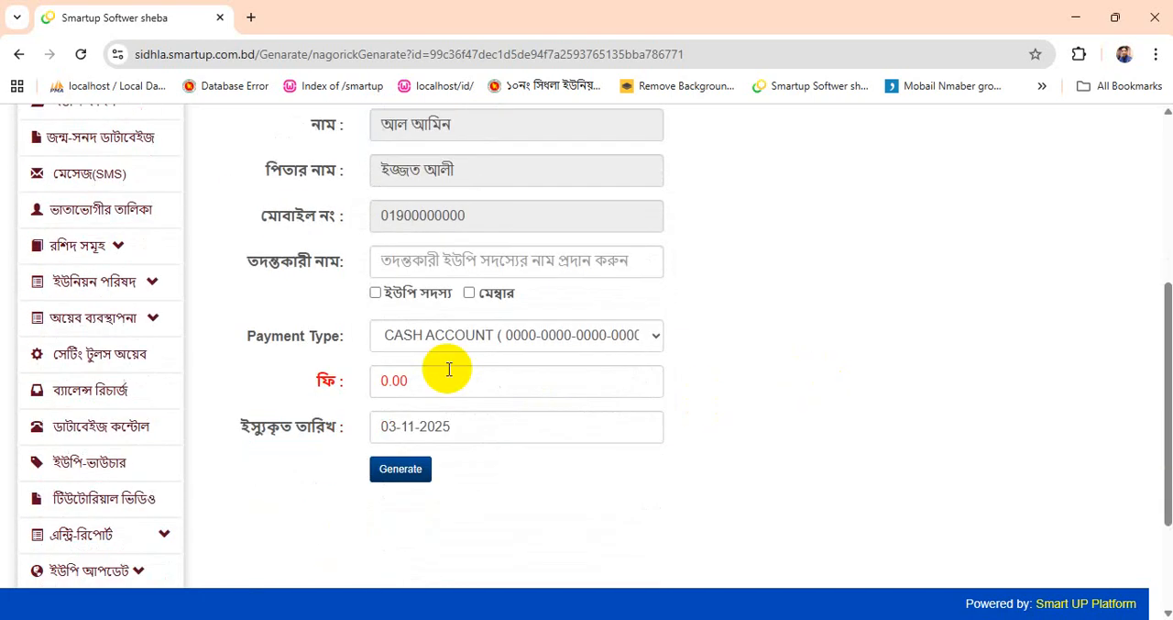
- Choose the third suggested name as the investigator and mark that person as ইউপি সদস্য
click(422, 263)
scroll(449, 421, down, 3)
scroll(450, 447, up, 3)
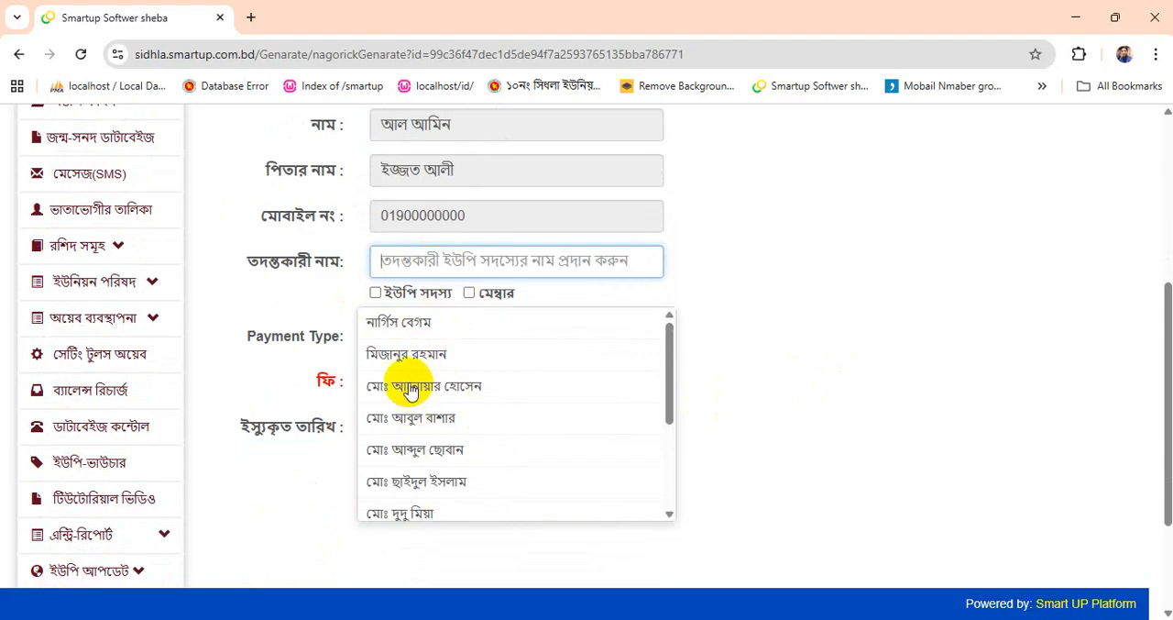
scroll(406, 398, down, 1)
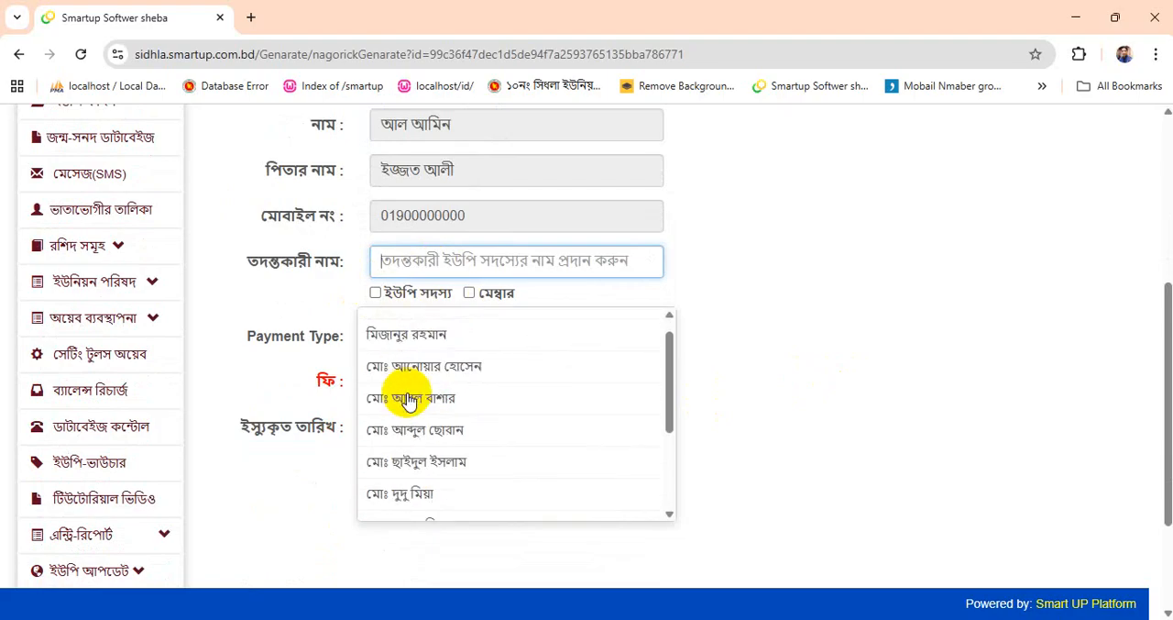
scroll(450, 393, up, 2)
click(395, 477)
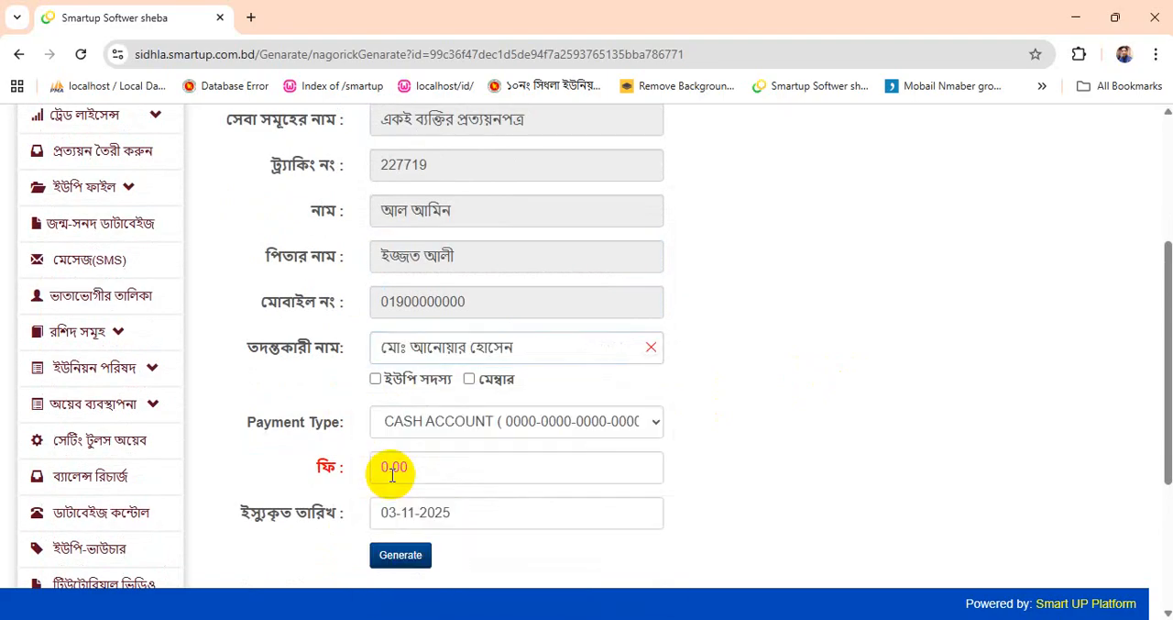
scroll(420, 312, down, 1)
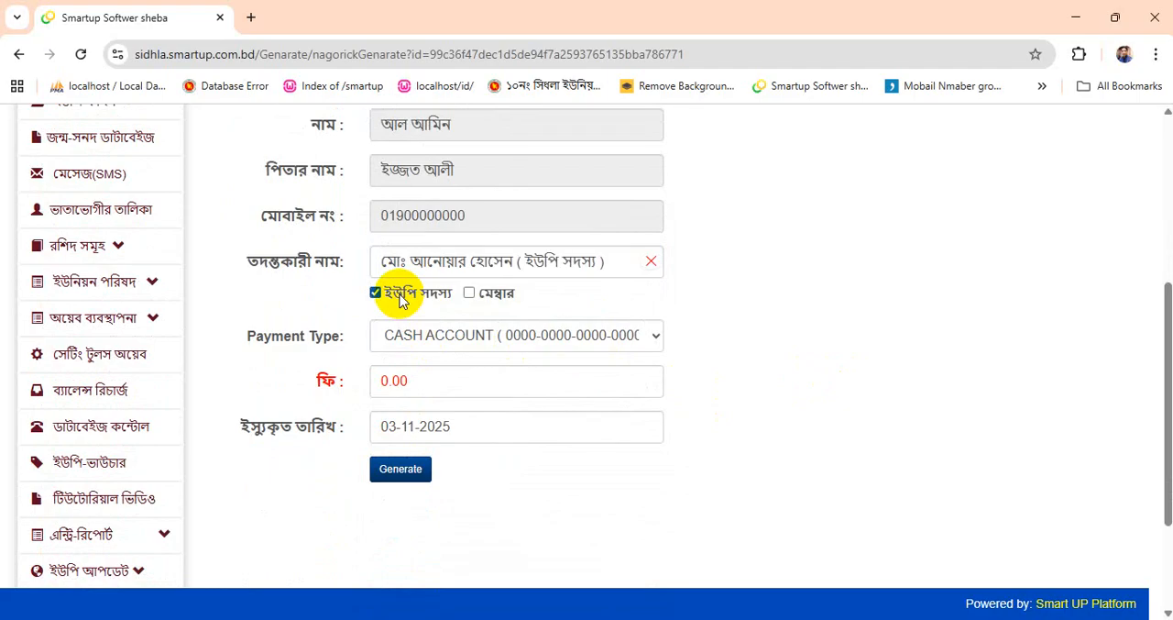
click(468, 294)
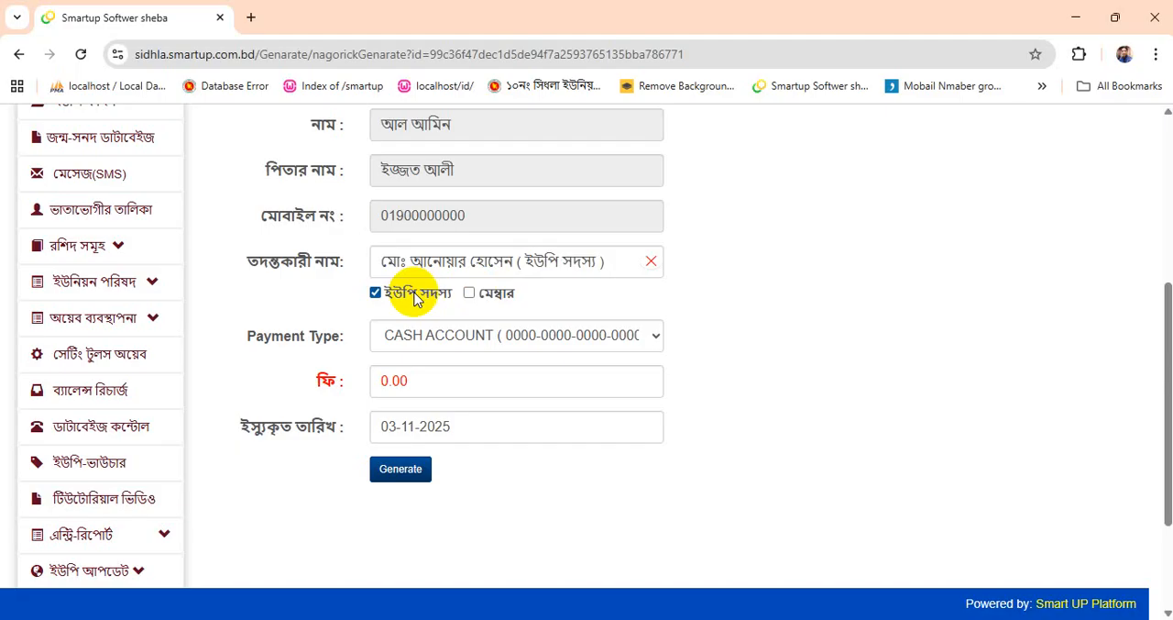
- Set the certificate fee to 50 and proceed to the generation confirmation
click(319, 389)
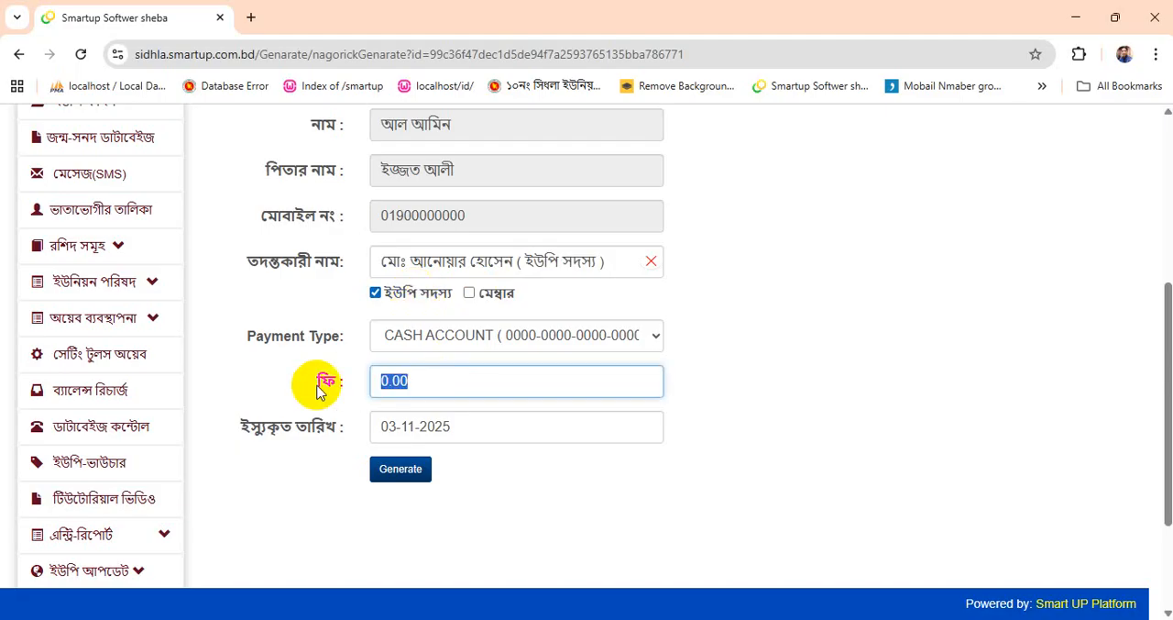
text(100)
key(BackSpace)
key(BackSpace)
key(BackSpace)
text(50)
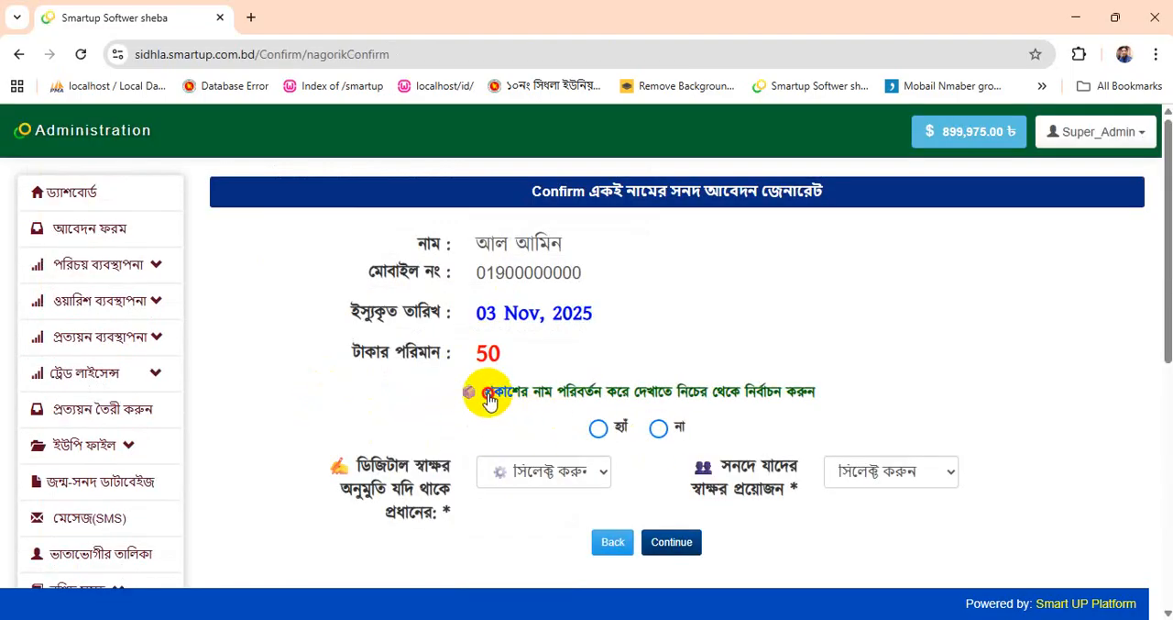
- Answer হ্যাঁ to changing the alias name display and try the name-order options for the applicant's own name
drag(488, 399, 851, 398)
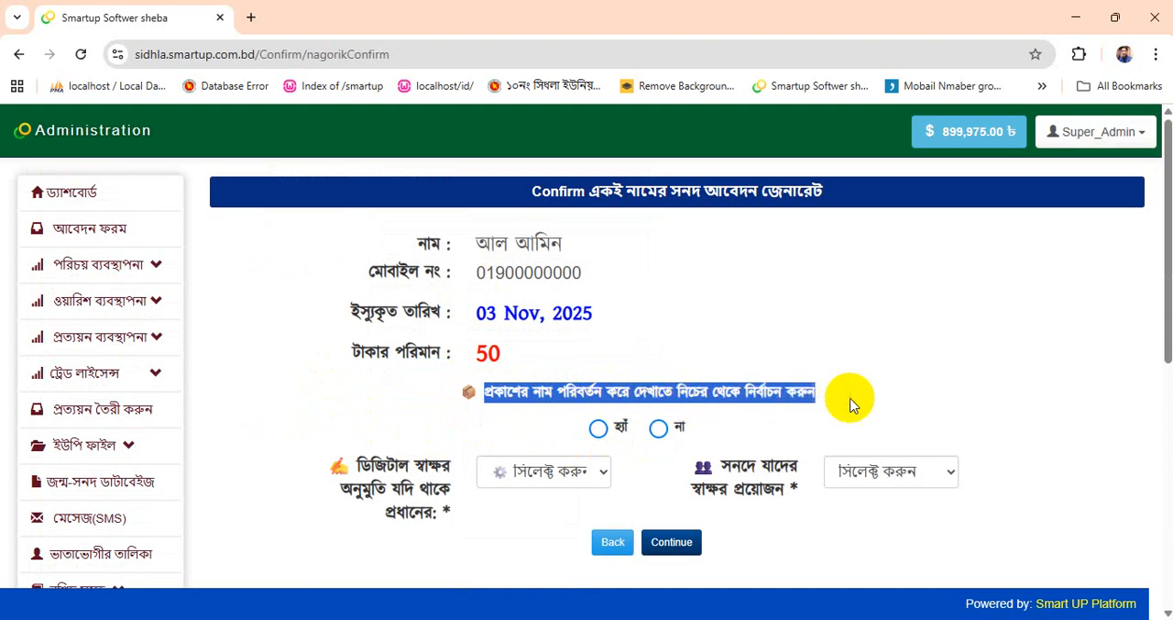
click(618, 429)
scroll(608, 428, down, 2)
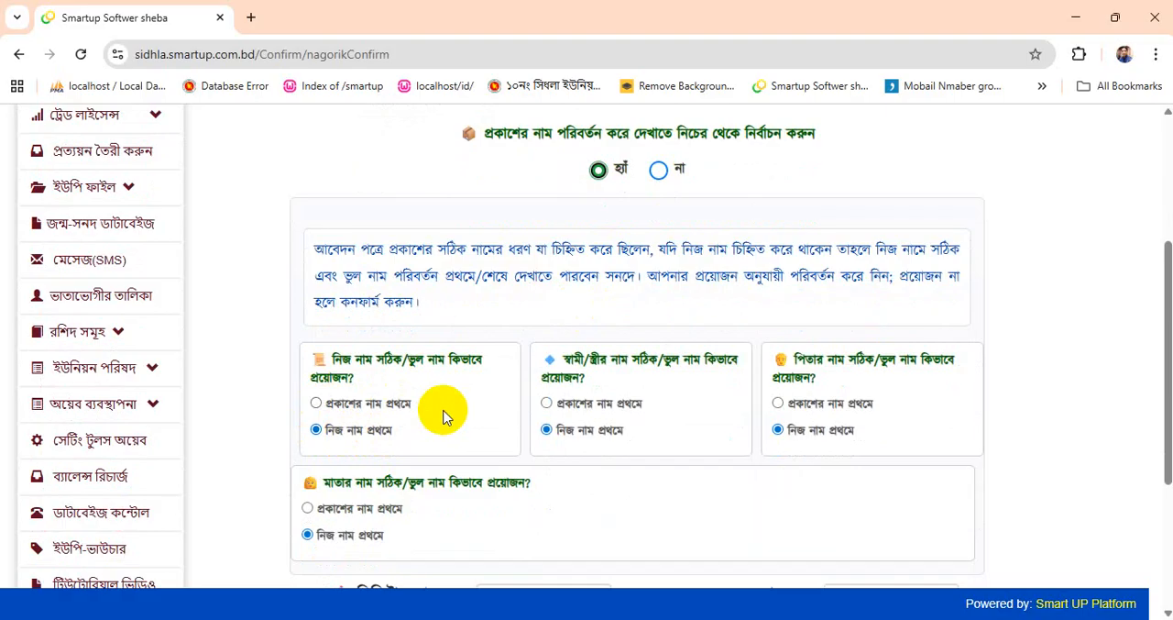
click(379, 411)
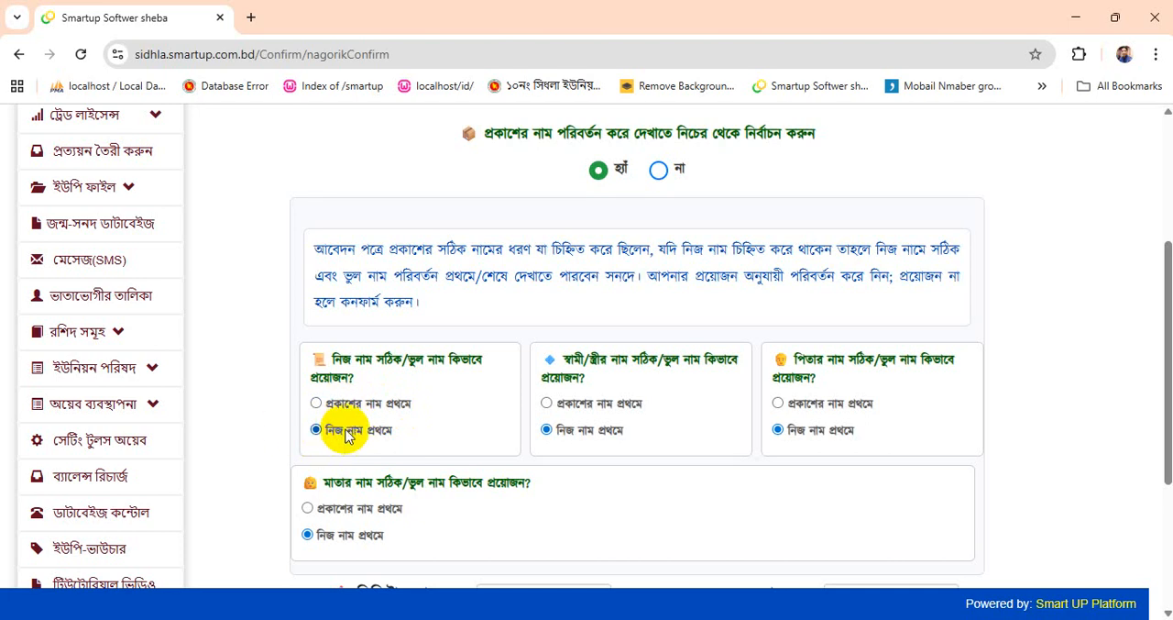
- Set the digital signature permission to নাই and the required signatories to ইউপি প্রশাসক + ইউপি সদস্য + ইউপি সচিব
scroll(346, 435, down, 3)
click(594, 349)
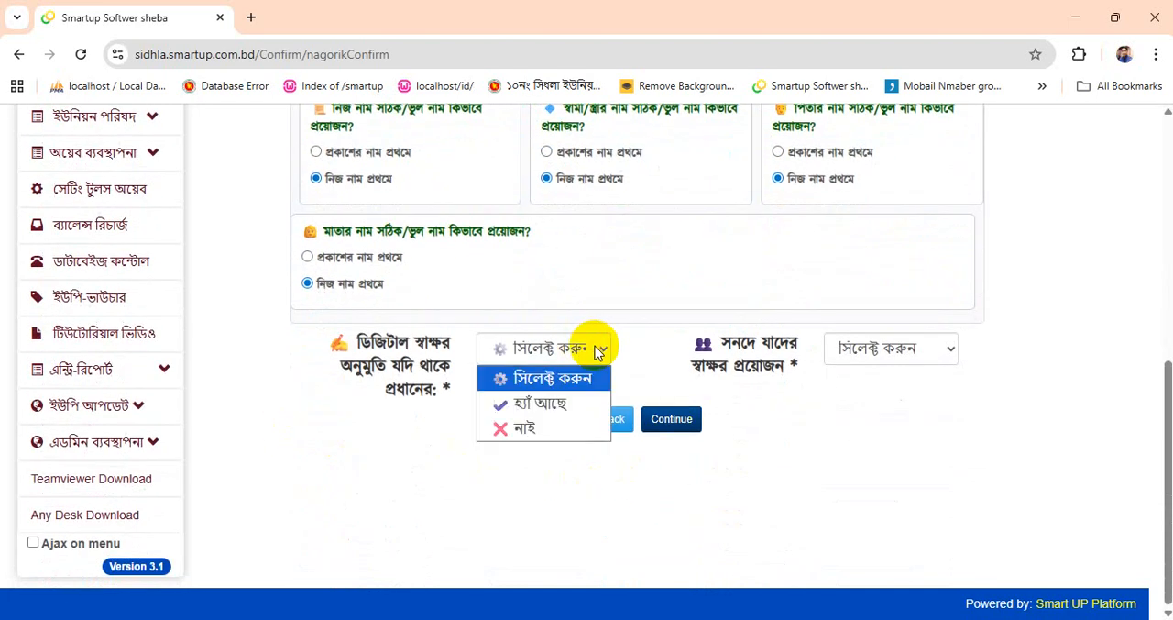
click(515, 429)
click(894, 348)
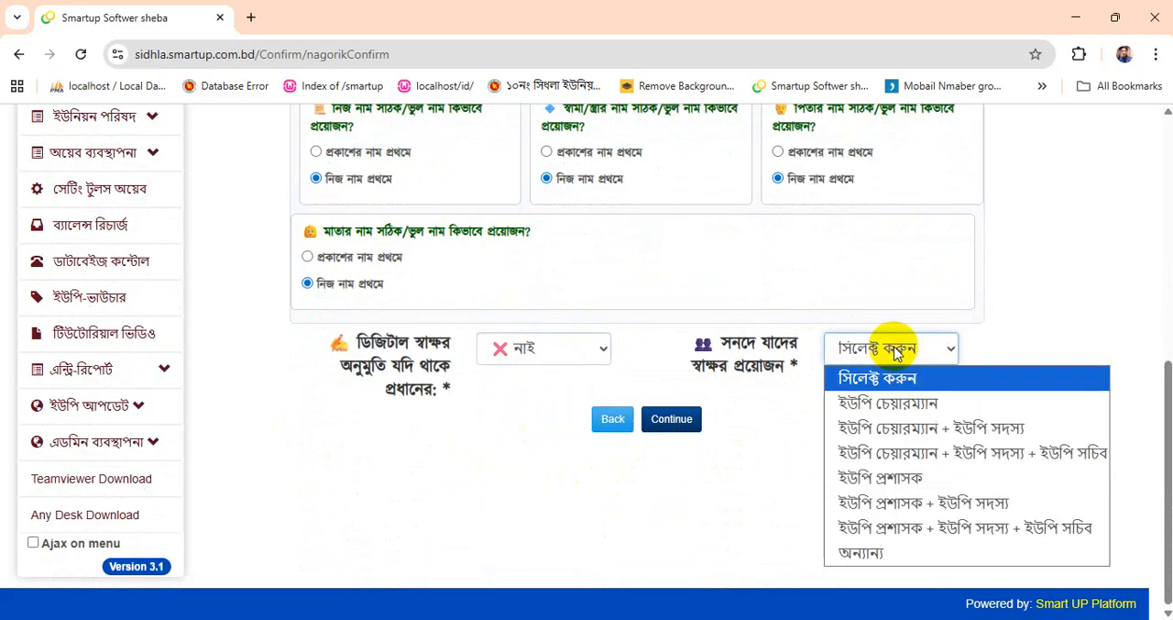
click(854, 524)
- Answer না to changing the alias name display and continue to create the certificate
scroll(725, 451, up, 4)
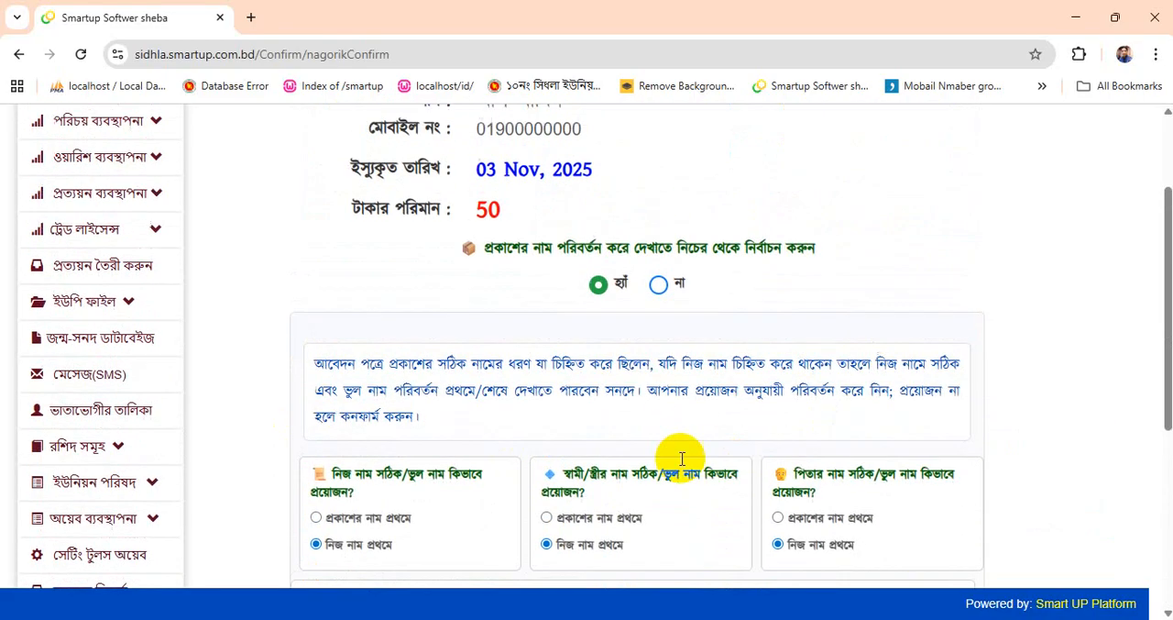
scroll(437, 453, down, 1)
click(659, 170)
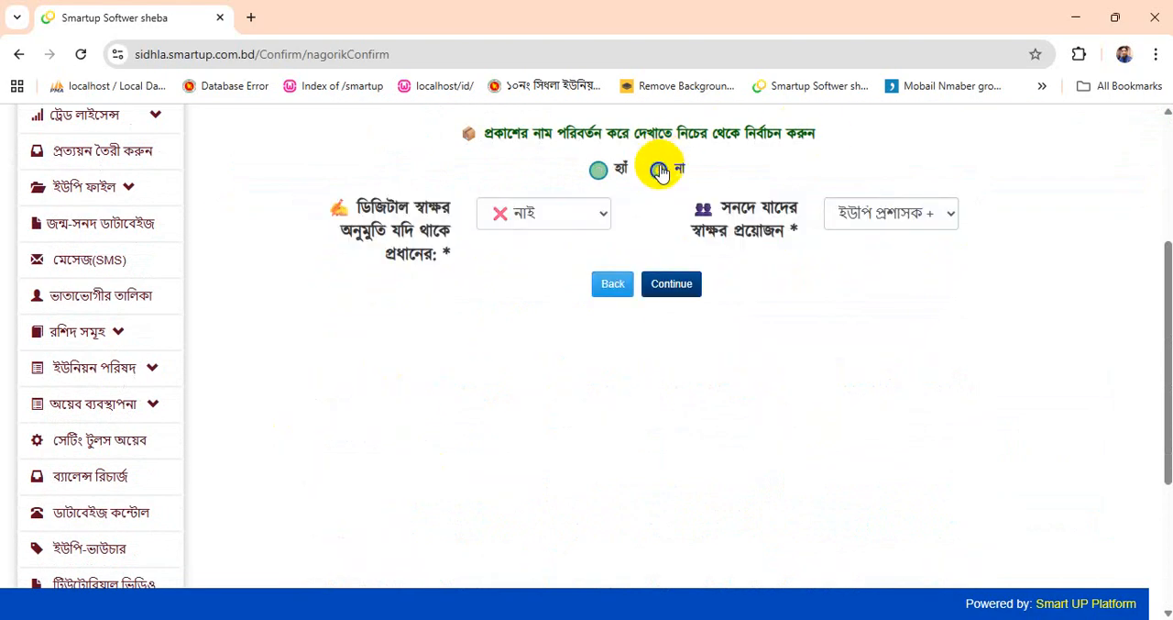
click(664, 289)
scroll(821, 345, up, 3)
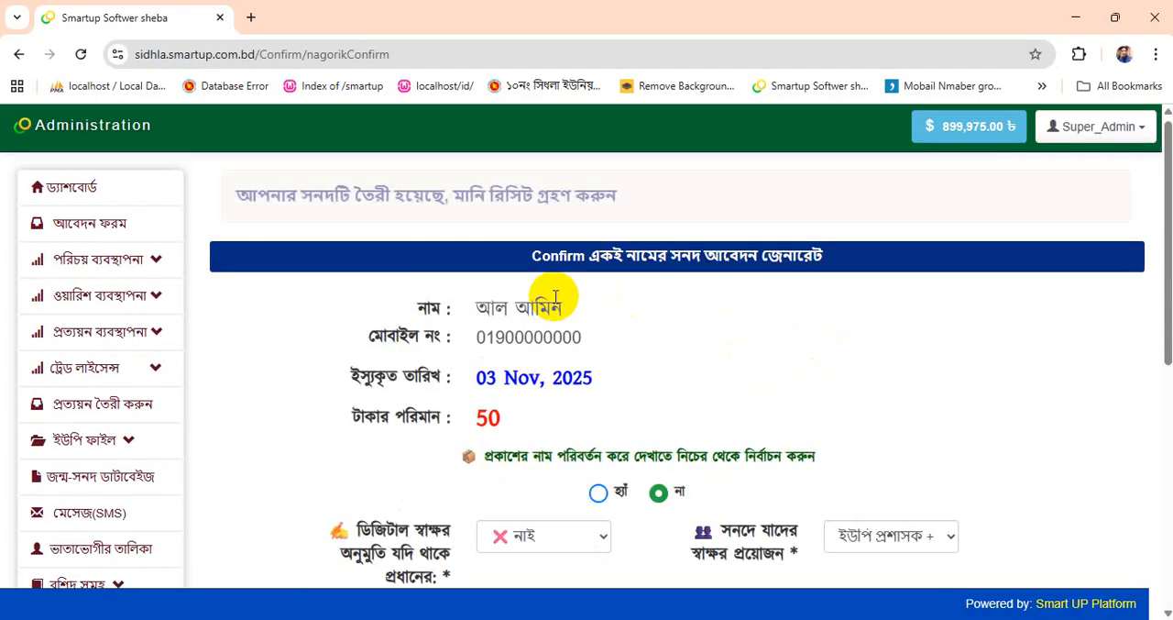
scroll(531, 314, down, 3)
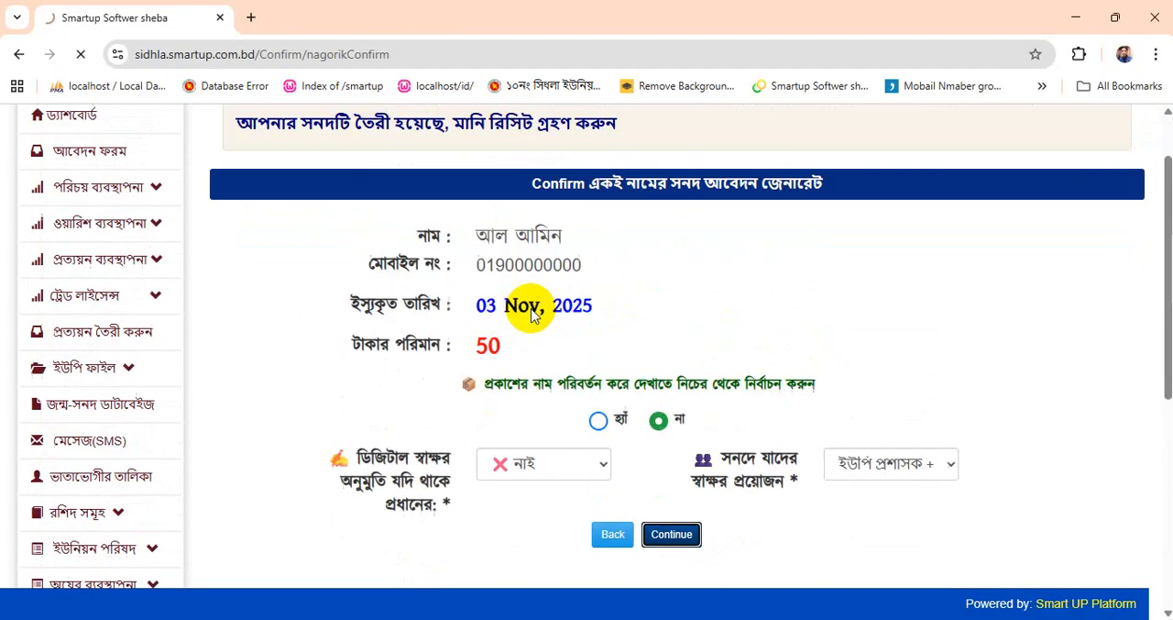
scroll(209, 450, down, 3)
scroll(86, 355, up, 3)
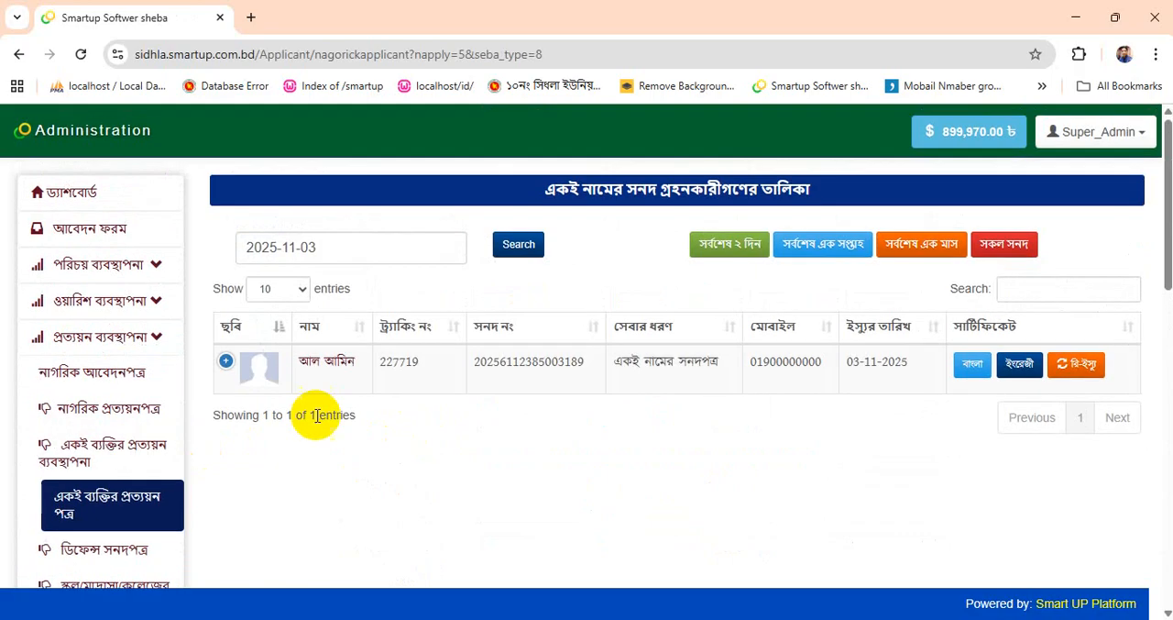
- Open the Bangla version of the issued same-person certificate and check its wording, addresses and signature section
click(970, 364)
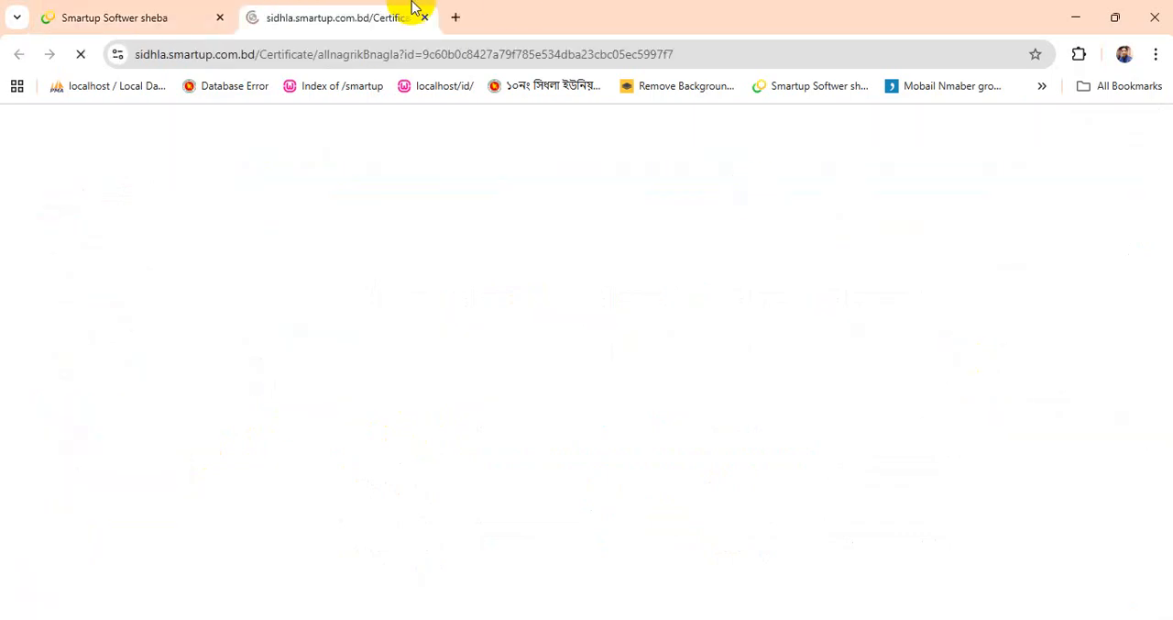
scroll(602, 398, down, 5)
scroll(449, 403, down, 1)
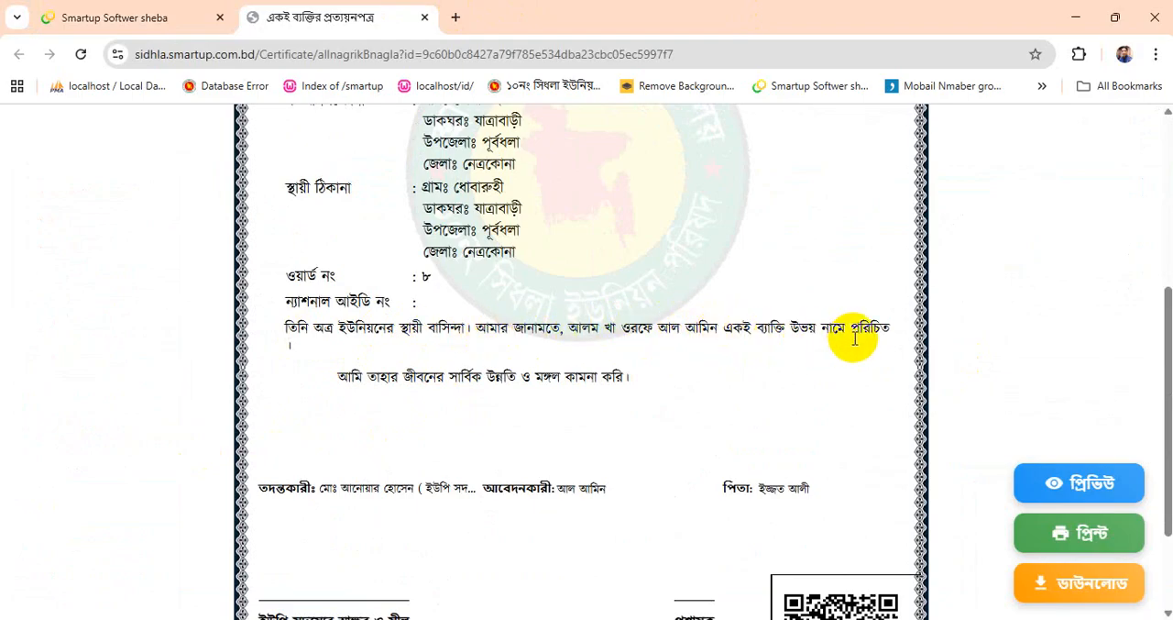
scroll(907, 342, up, 4)
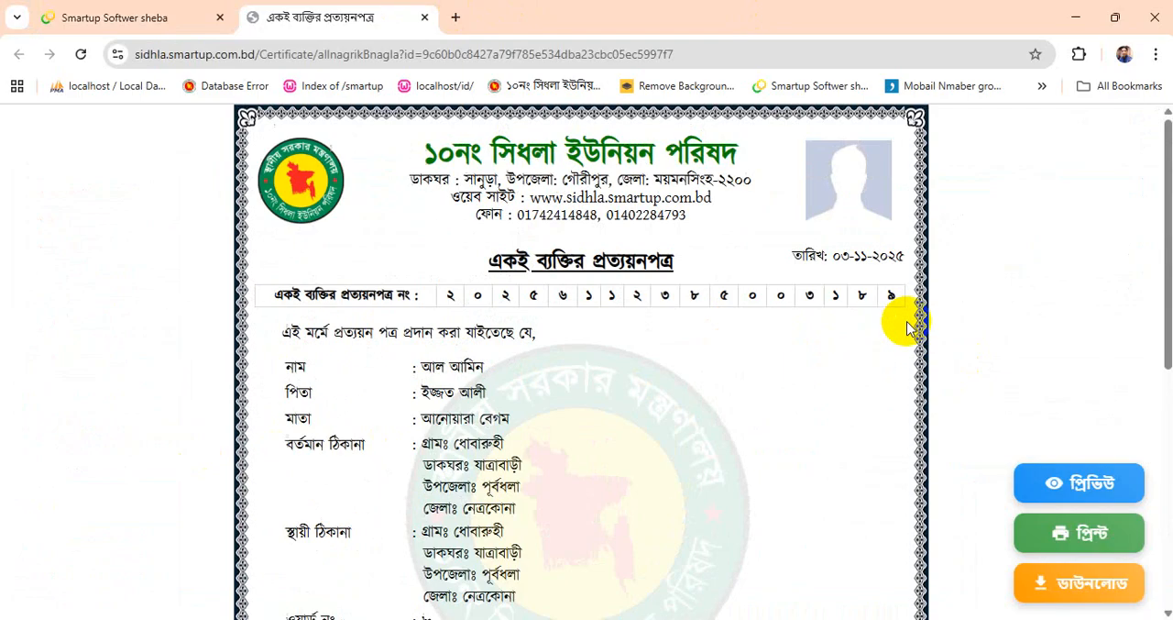
- Review the certificate down to its signature section and select the statement that identifies the person by both names
scroll(914, 341, down, 4)
scroll(910, 341, up, 1)
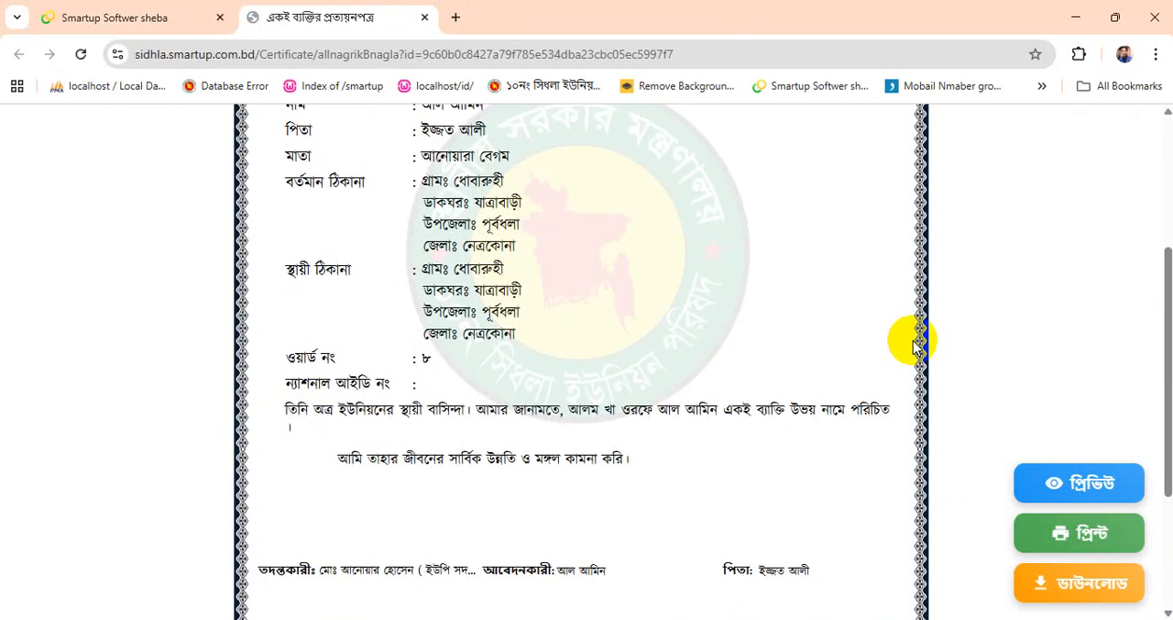
scroll(909, 341, down, 1)
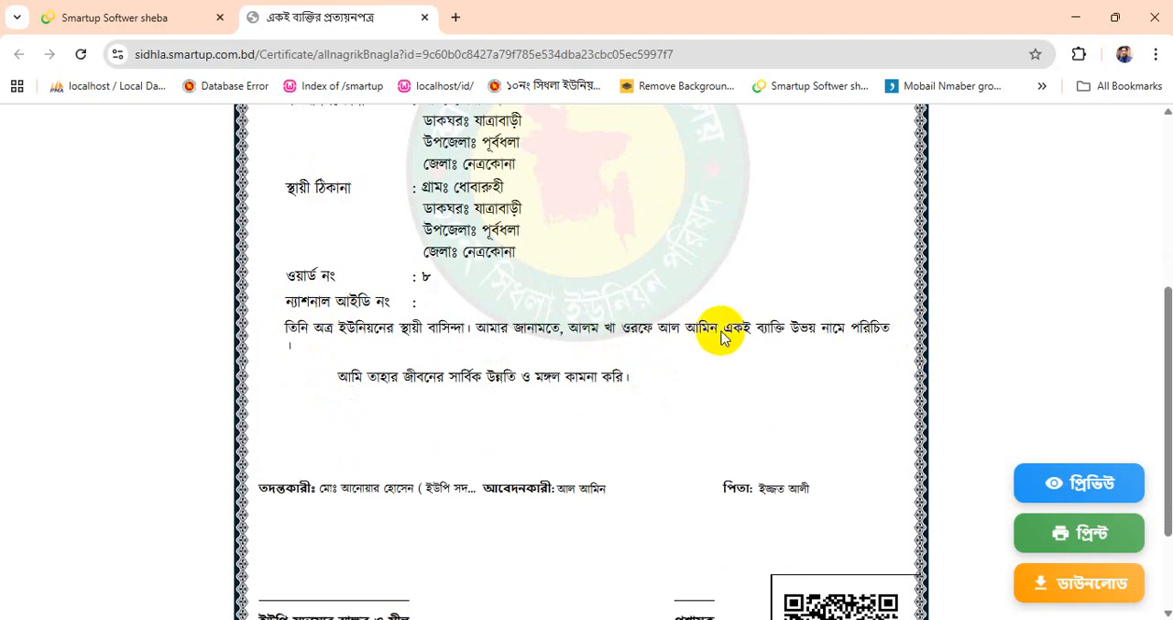
scroll(721, 336, up, 1)
scroll(687, 401, down, 2)
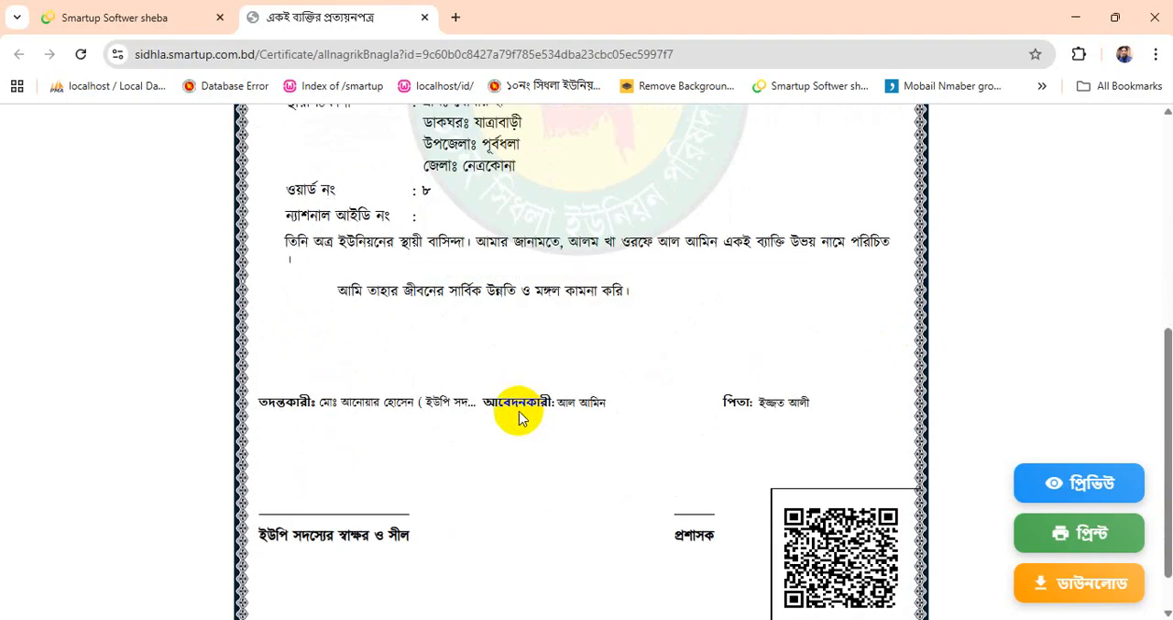
triple_click(295, 243)
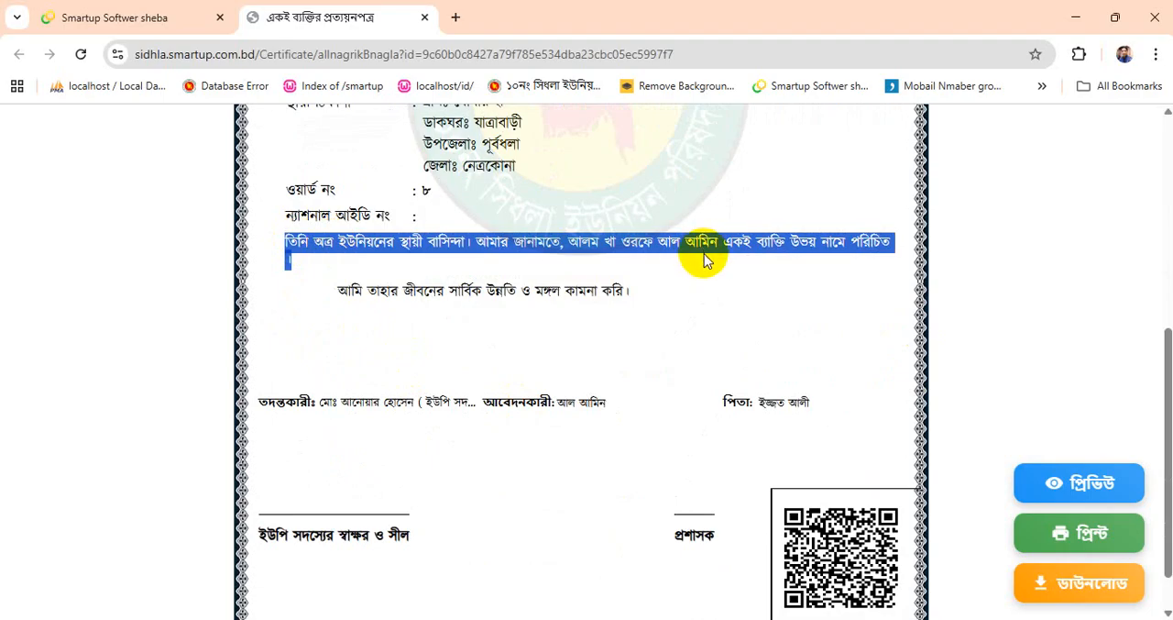
- Open the applicant's record from the certificate list for editing and go to the certificate wording settings
click(103, 11)
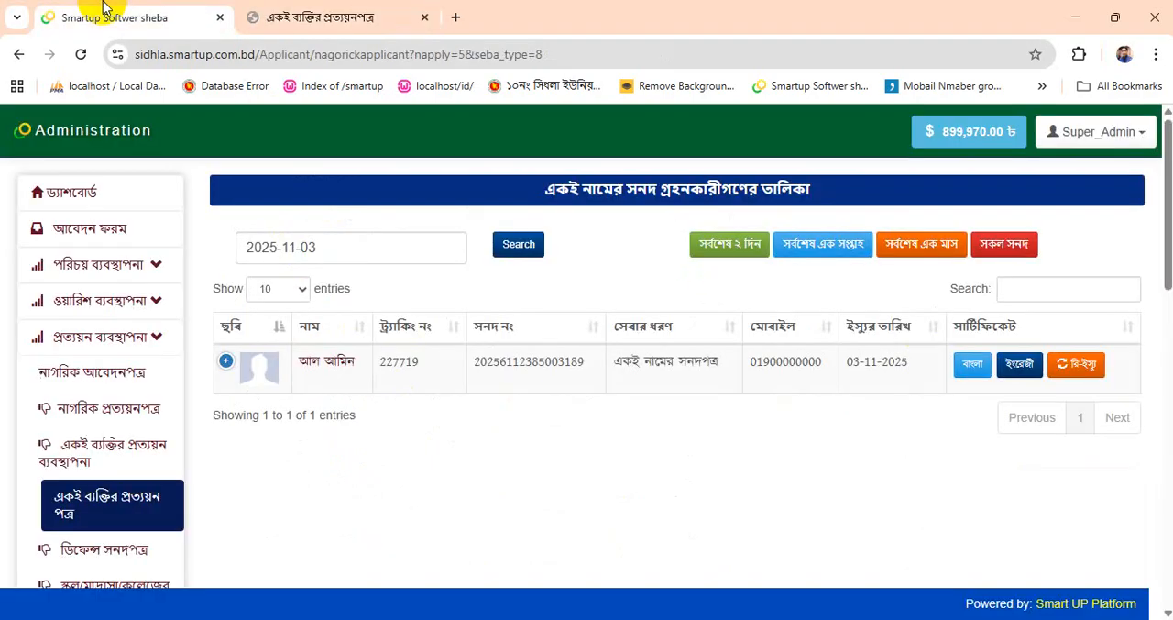
click(328, 363)
scroll(719, 300, down, 15)
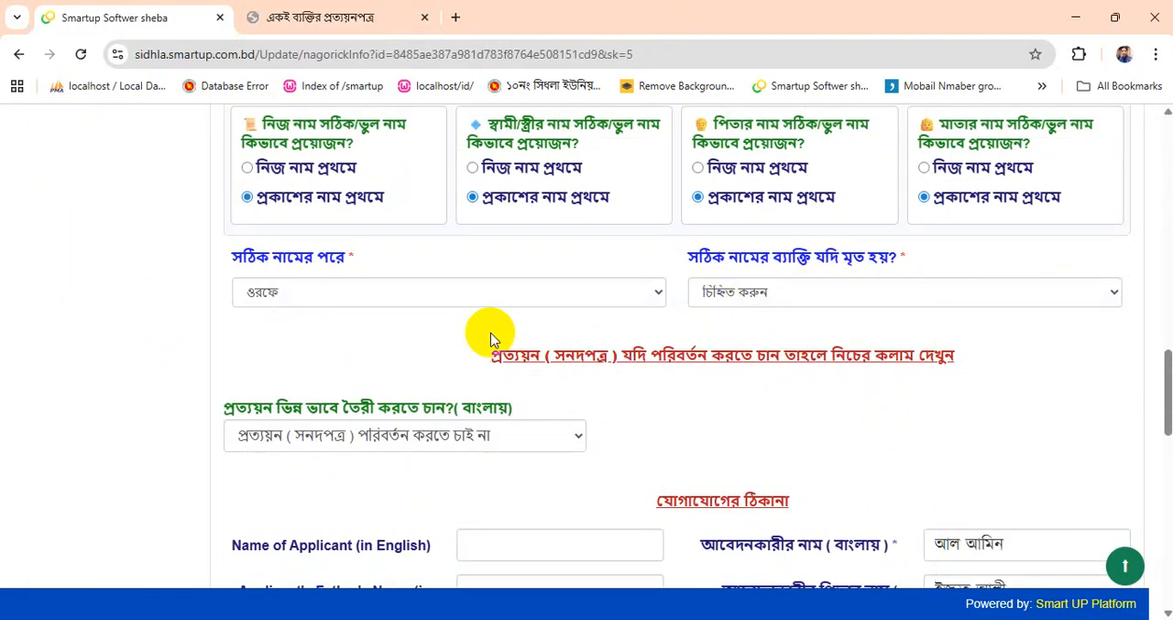
scroll(275, 413, down, 2)
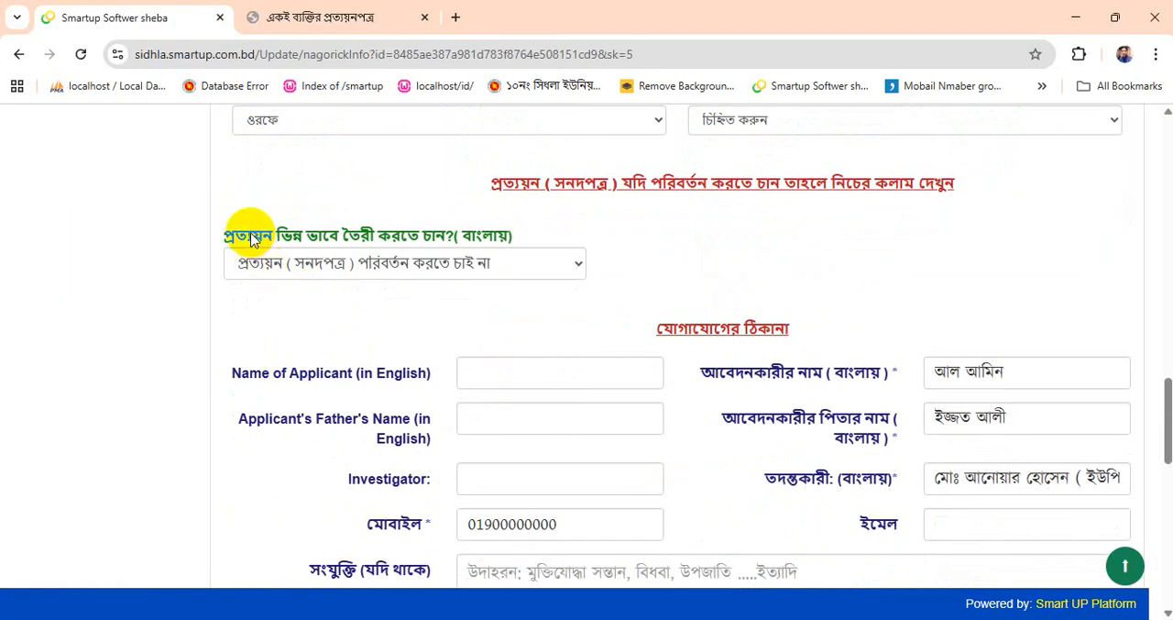
- Set the Bangla wording option to প্রত্যয়ন ( সনদপত্রের ) বর্ণনা ছোট আকারে হবে and replace the sample text with the copied certificate statement
click(348, 271)
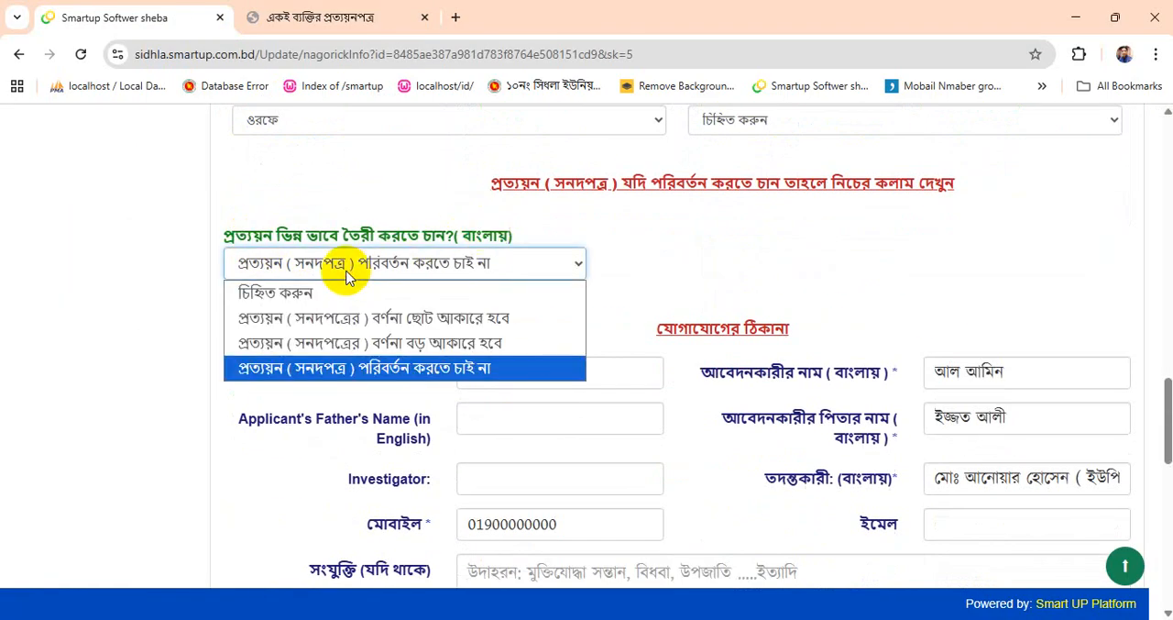
click(415, 329)
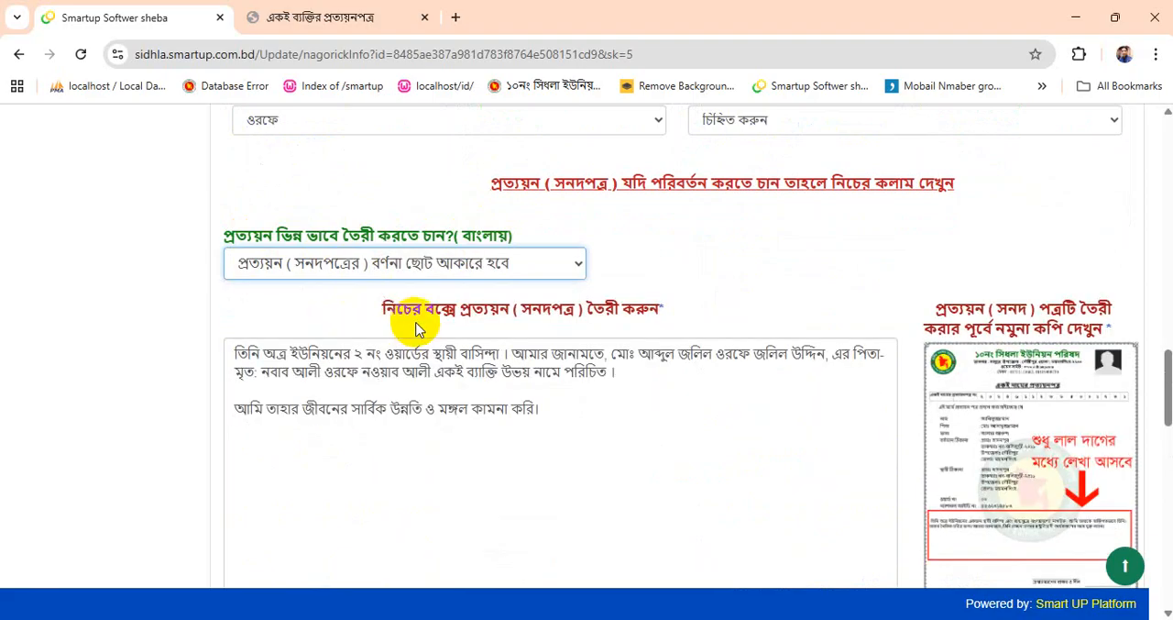
scroll(1009, 367, down, 1)
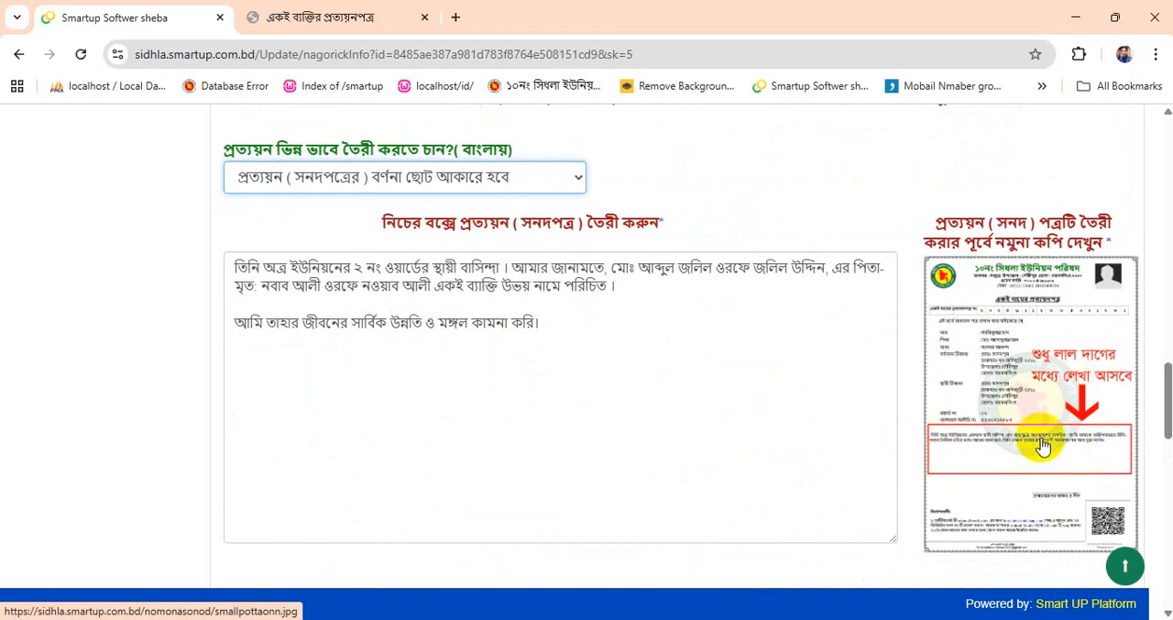
drag(601, 332, 87, 209)
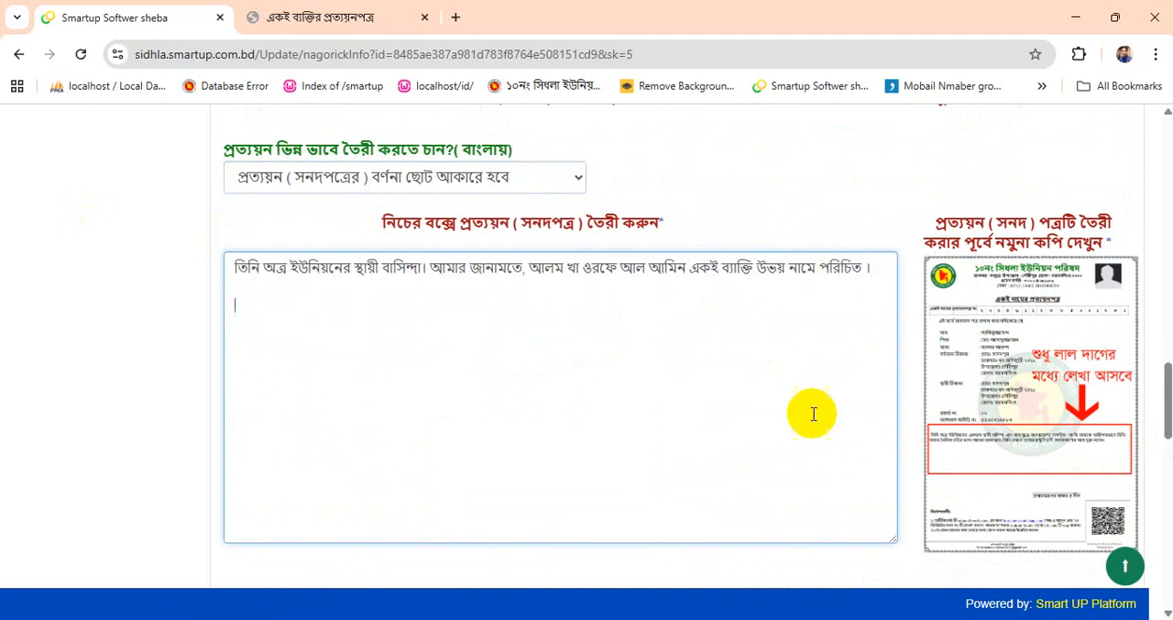
- Compare the বর্ণনা বড় আকারে হবে template and its sample certificate, and return to the বর্ণনা ছোট আকারে হবে option
scroll(474, 288, up, 1)
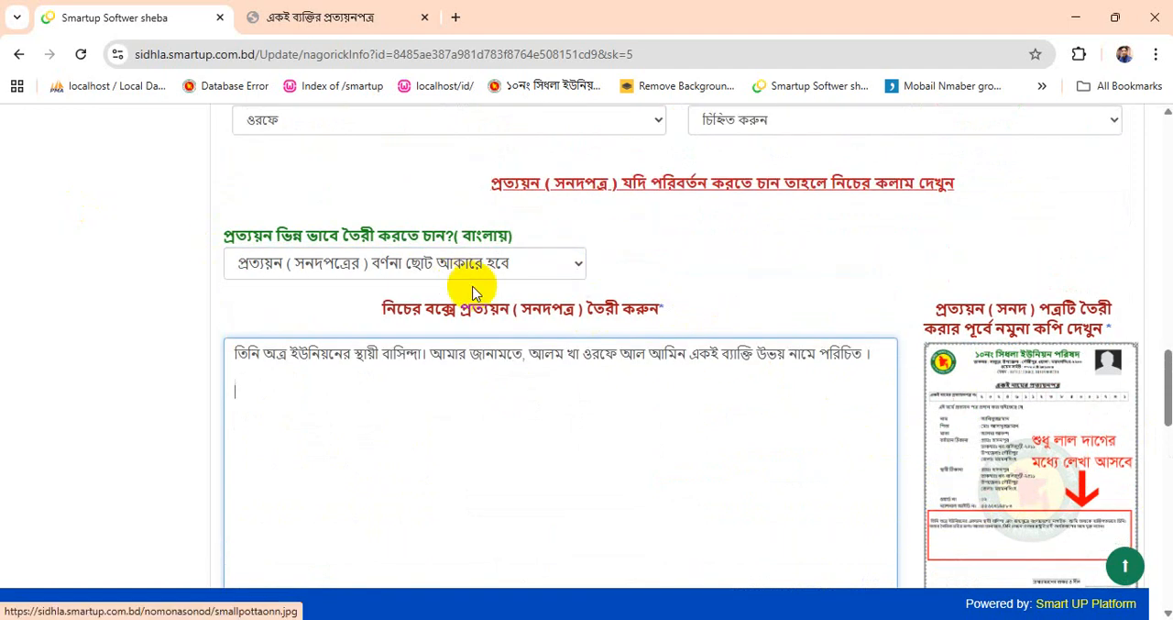
click(476, 264)
click(398, 345)
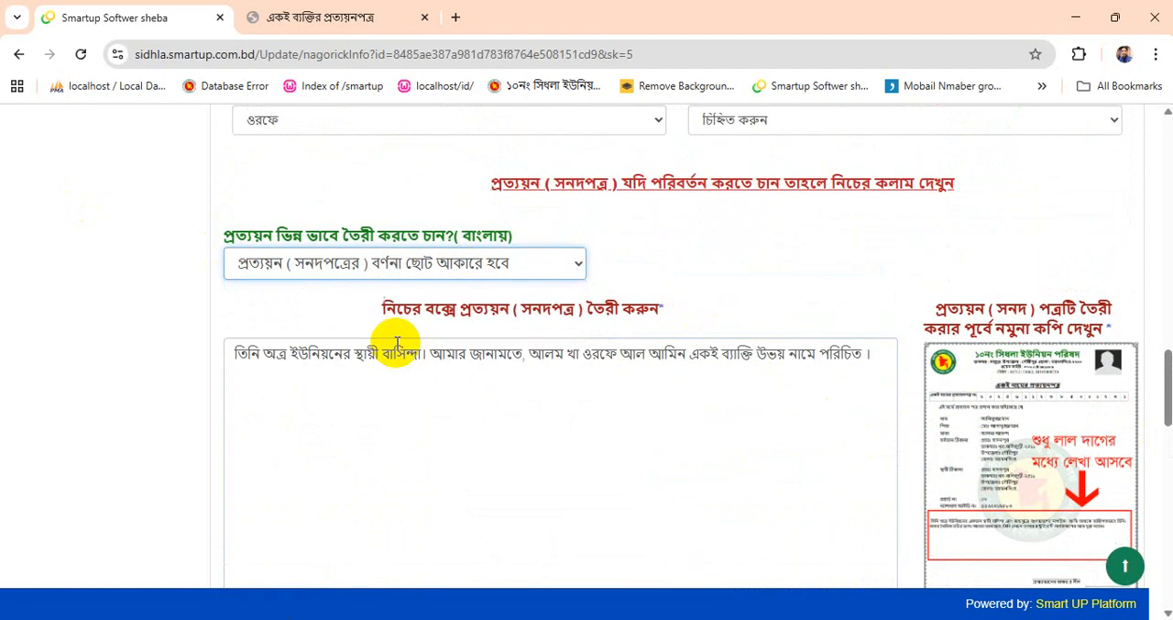
scroll(962, 330, down, 2)
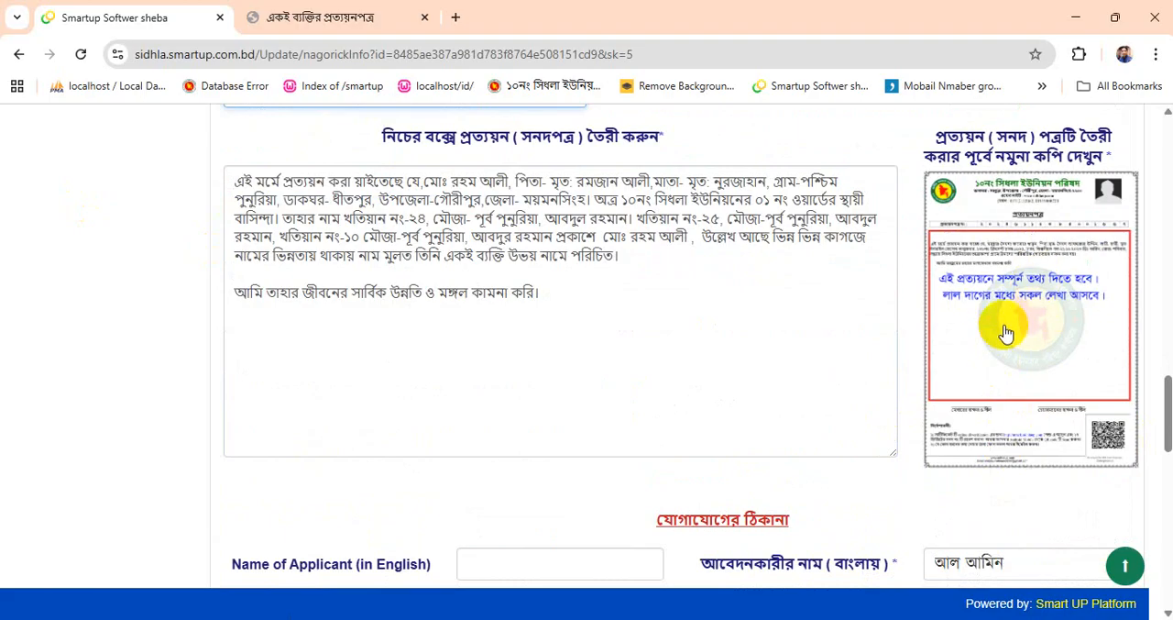
scroll(651, 341, up, 2)
click(479, 264)
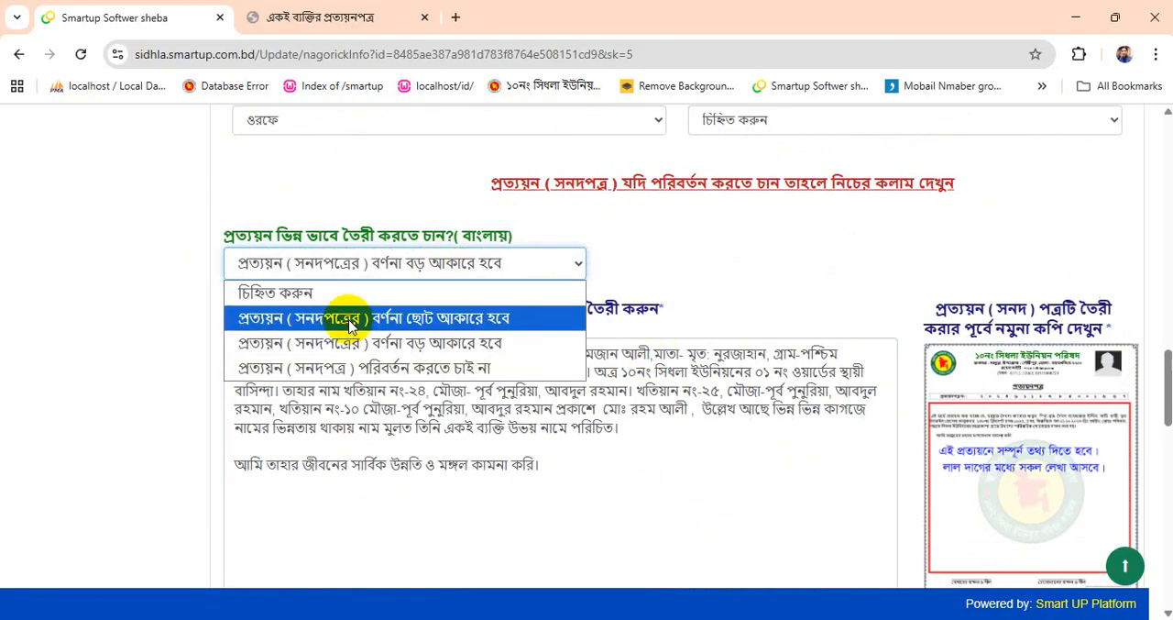
click(349, 327)
- Add the closing line আমি তাহার মঙ্গল কামনা করি below the statement in the custom wording box
scroll(484, 382, down, 1)
click(850, 266)
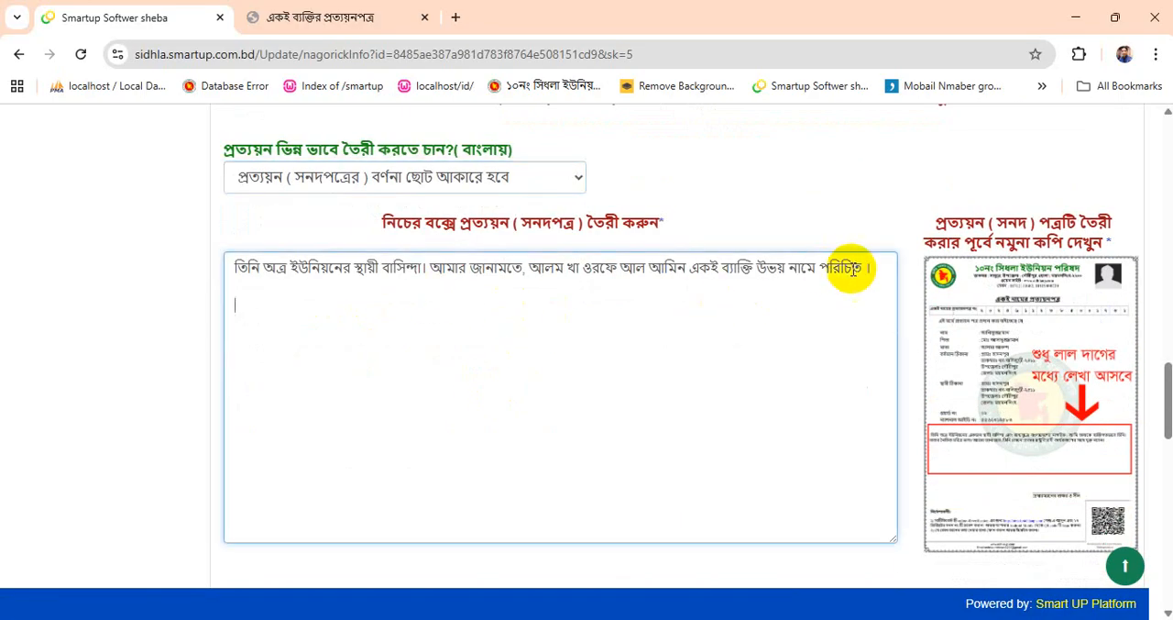
drag(869, 268, 152, 272)
click(699, 368)
click(462, 291)
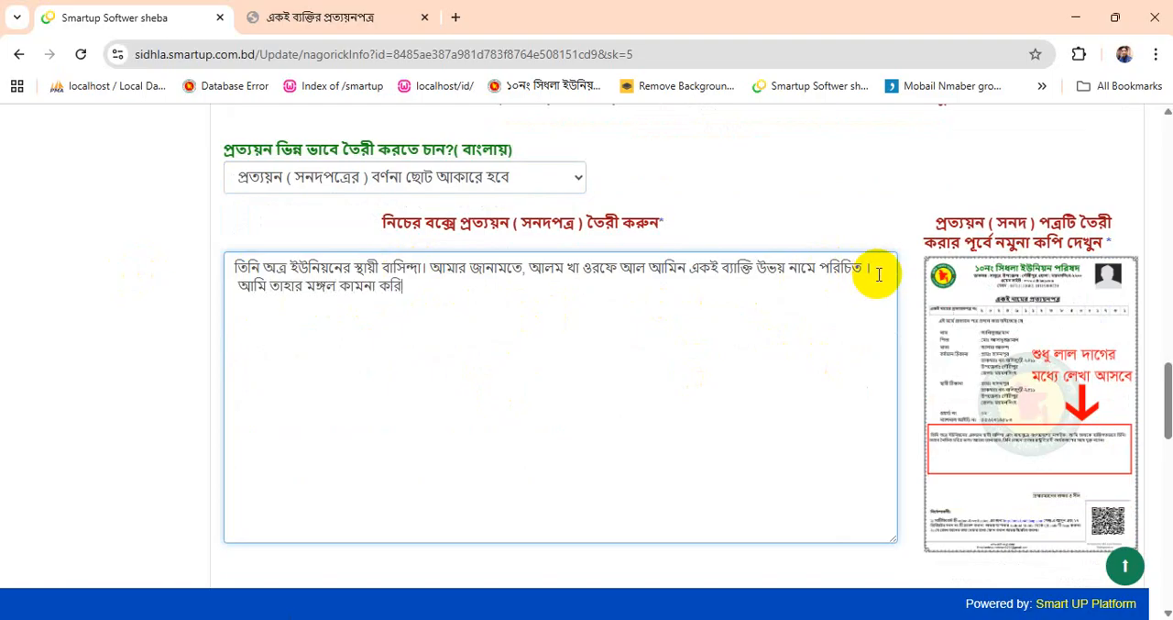
- Set the option for a deceased correct-name person to অন্যন্য and update the certificate record
scroll(537, 307, down, 8)
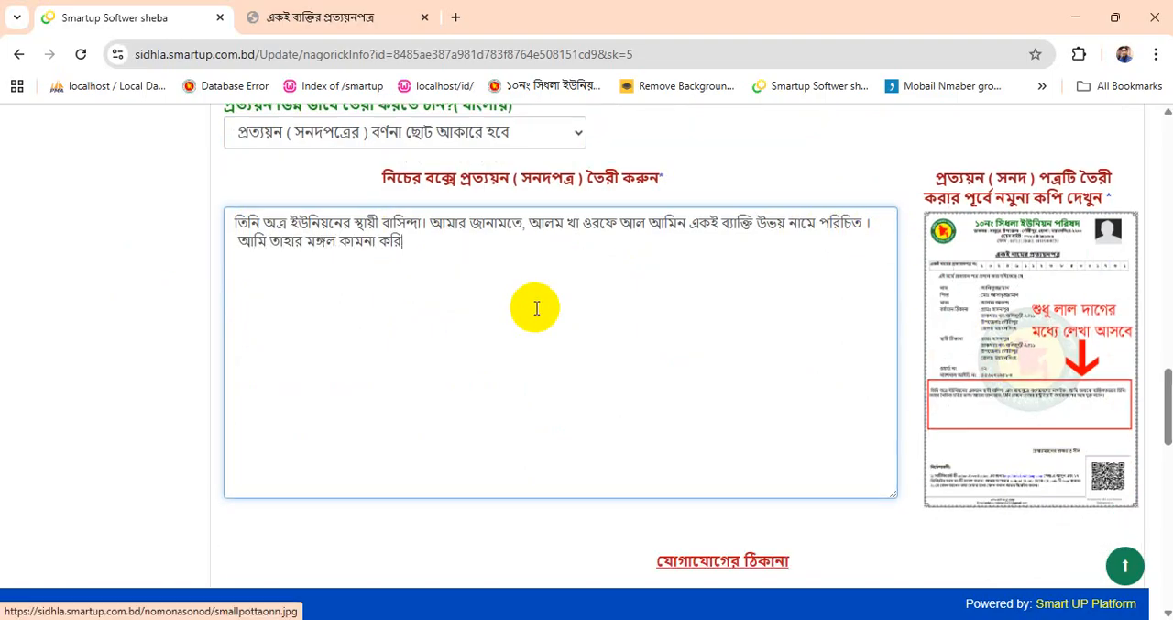
scroll(560, 420, down, 6)
click(654, 385)
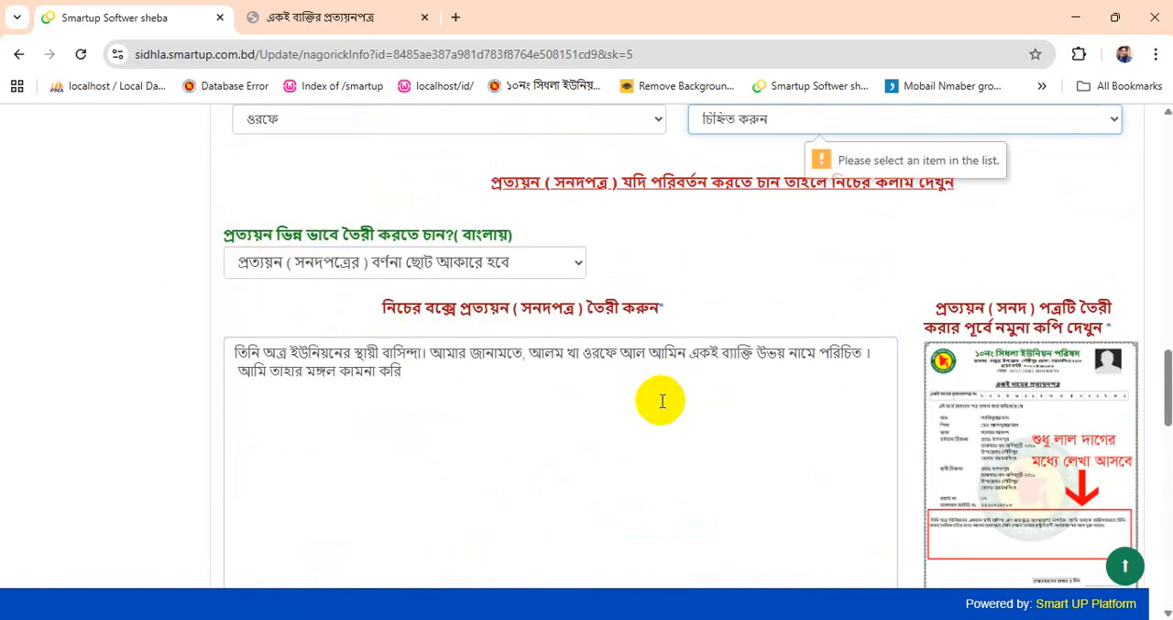
click(788, 120)
click(746, 331)
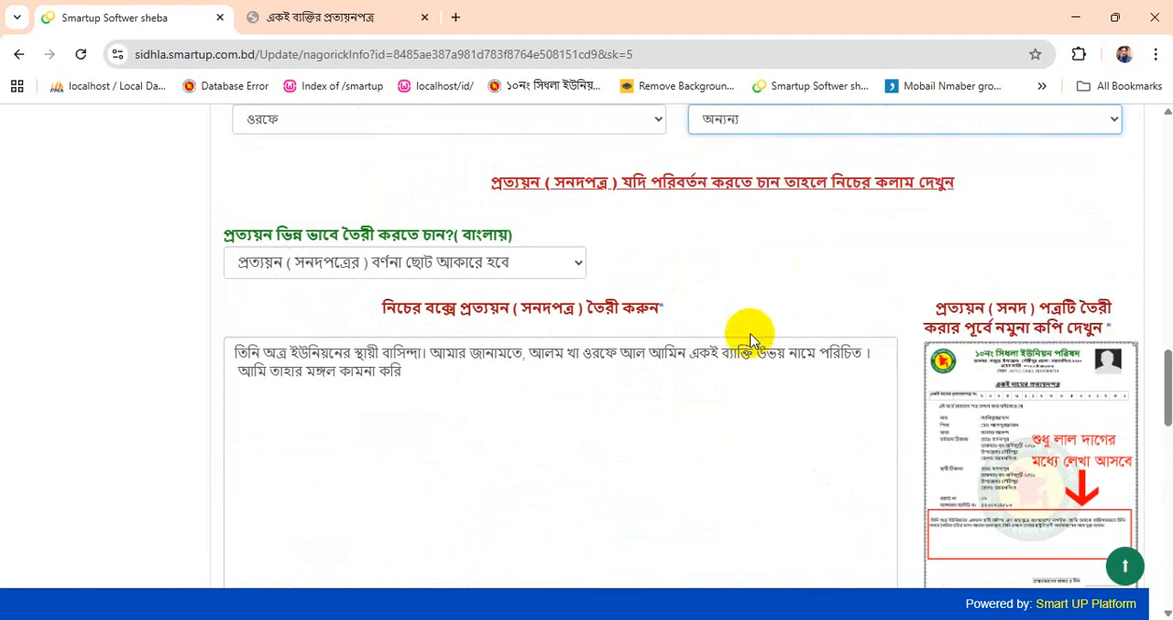
scroll(602, 418, down, 5)
scroll(603, 418, down, 7)
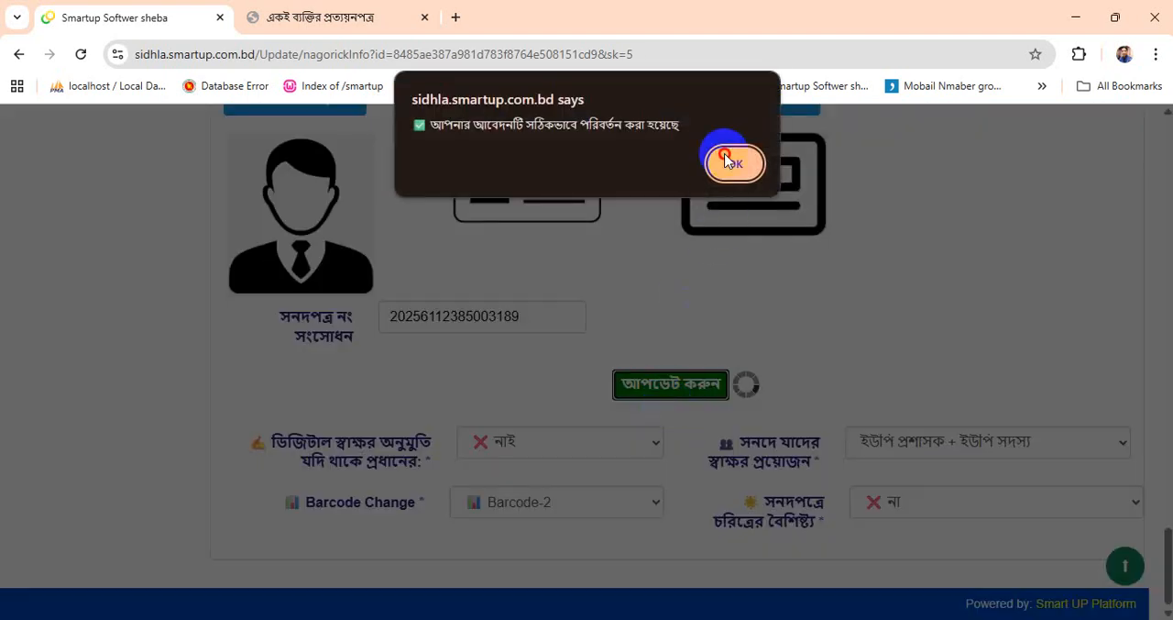
click(732, 162)
- Reload the open certificate, check its revised closing line and go back to the administration page
click(82, 54)
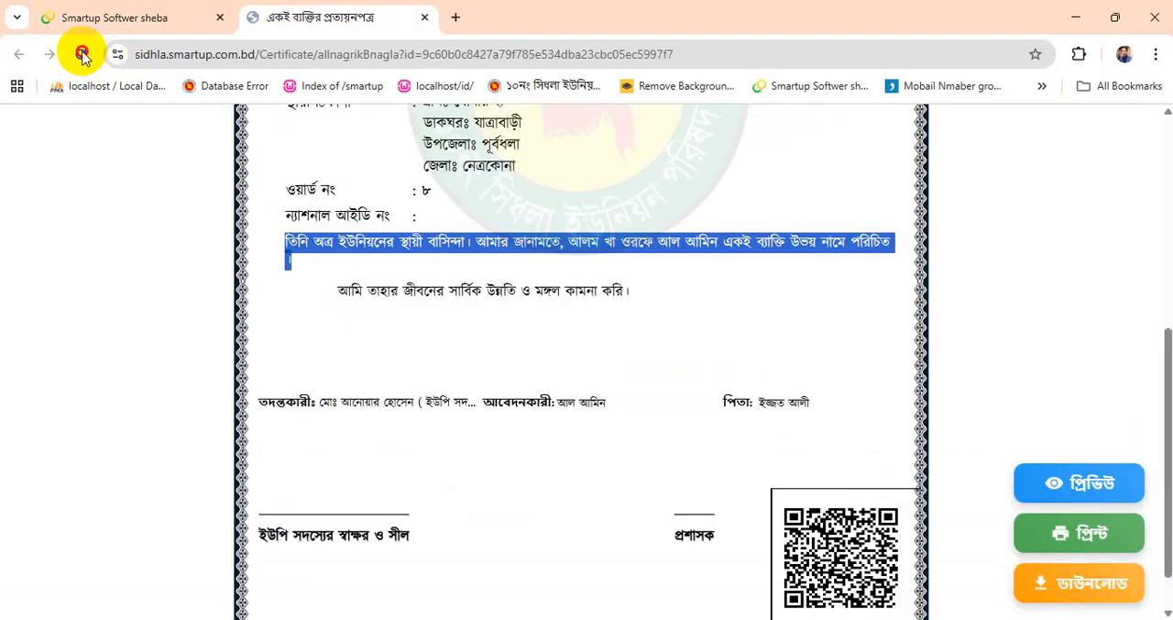
triple_click(295, 272)
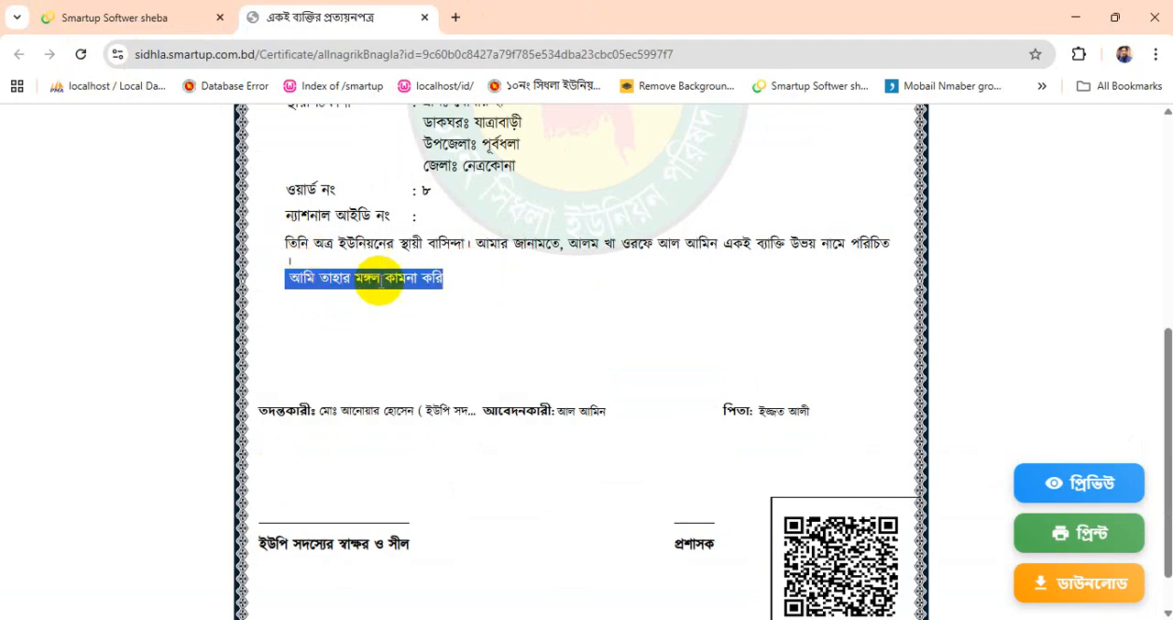
click(163, 9)
- Reopen the applicant's record, set the Bangla wording option to প্রত্যয়ন ( সনদপত্র ) পরিবর্তন করতে চাই না and update it
click(299, 421)
scroll(534, 394, down, 5)
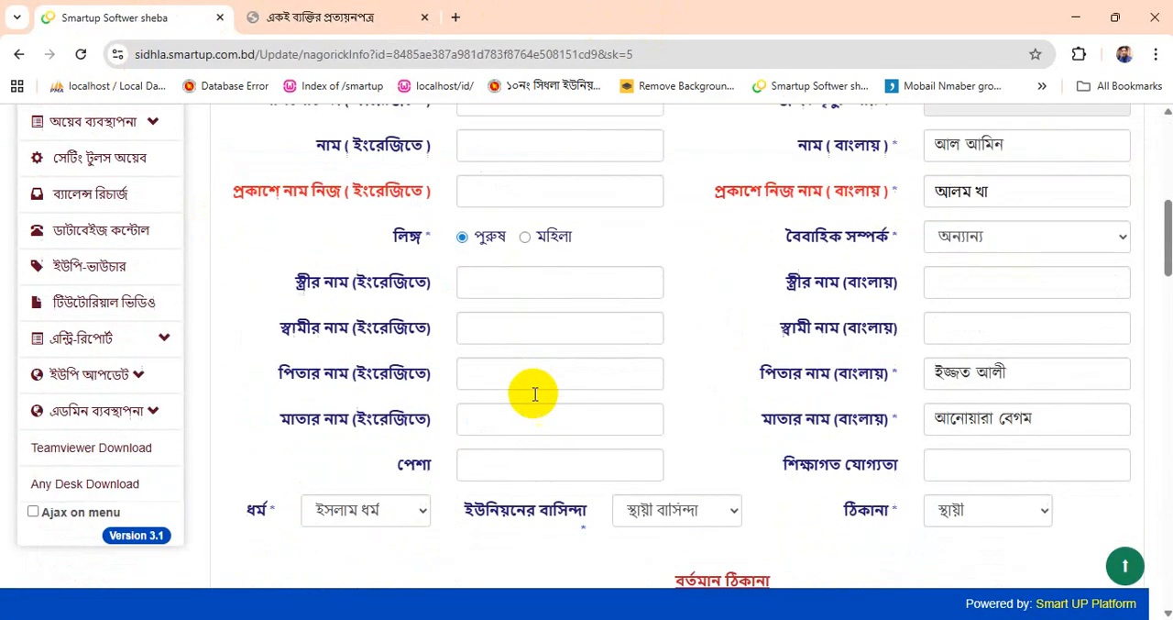
scroll(534, 395, down, 10)
click(376, 354)
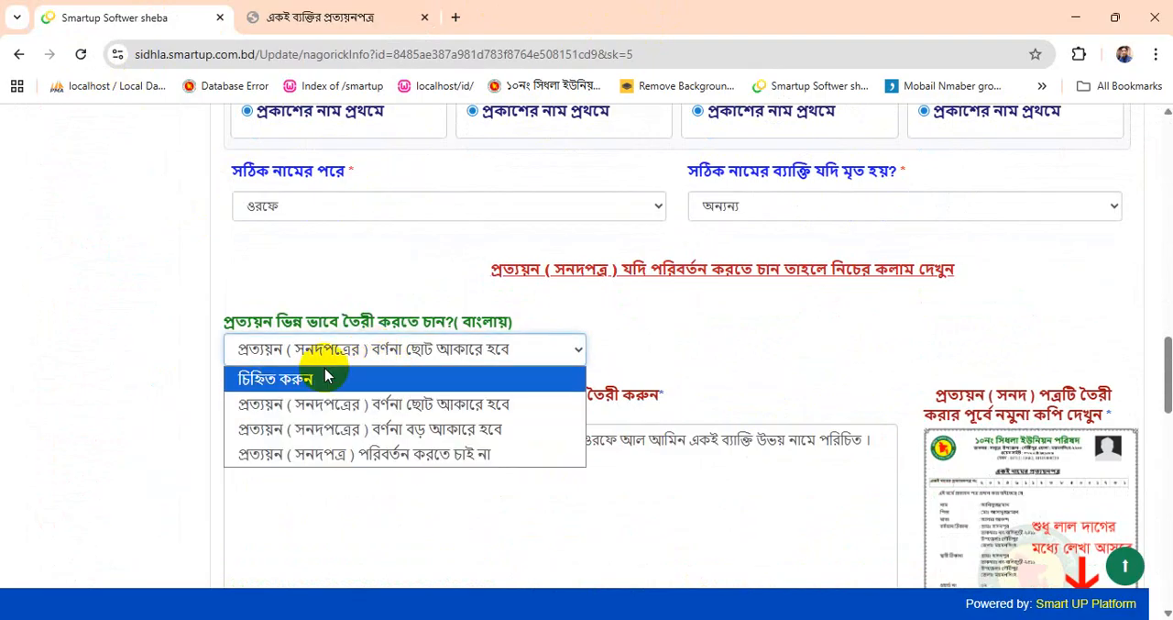
click(360, 456)
scroll(660, 400, down, 10)
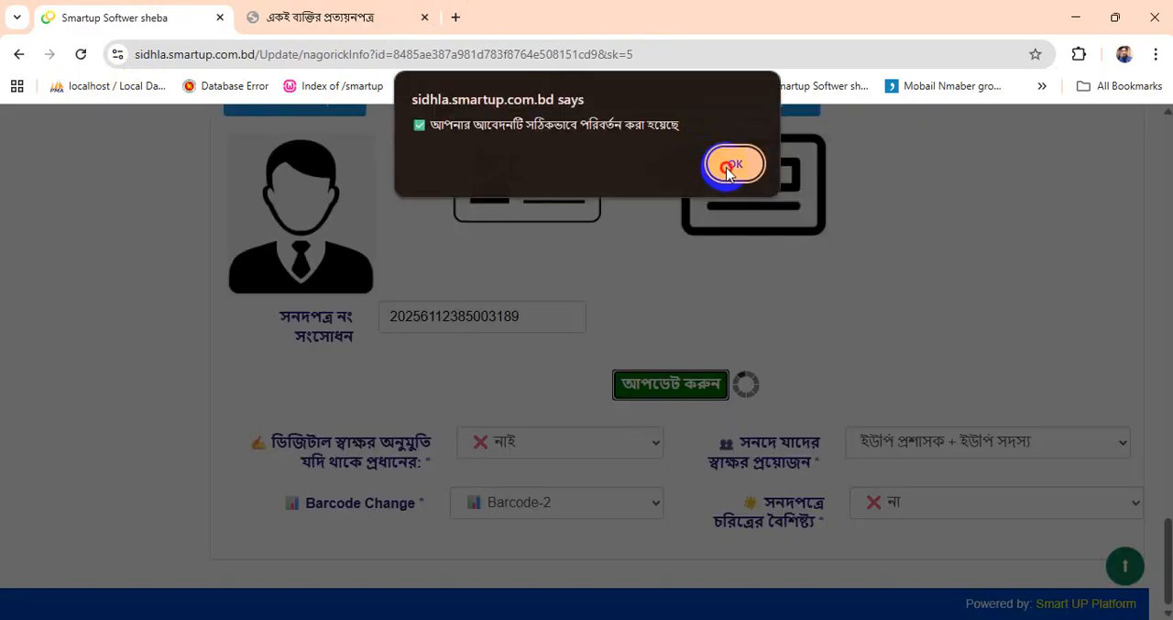
click(725, 162)
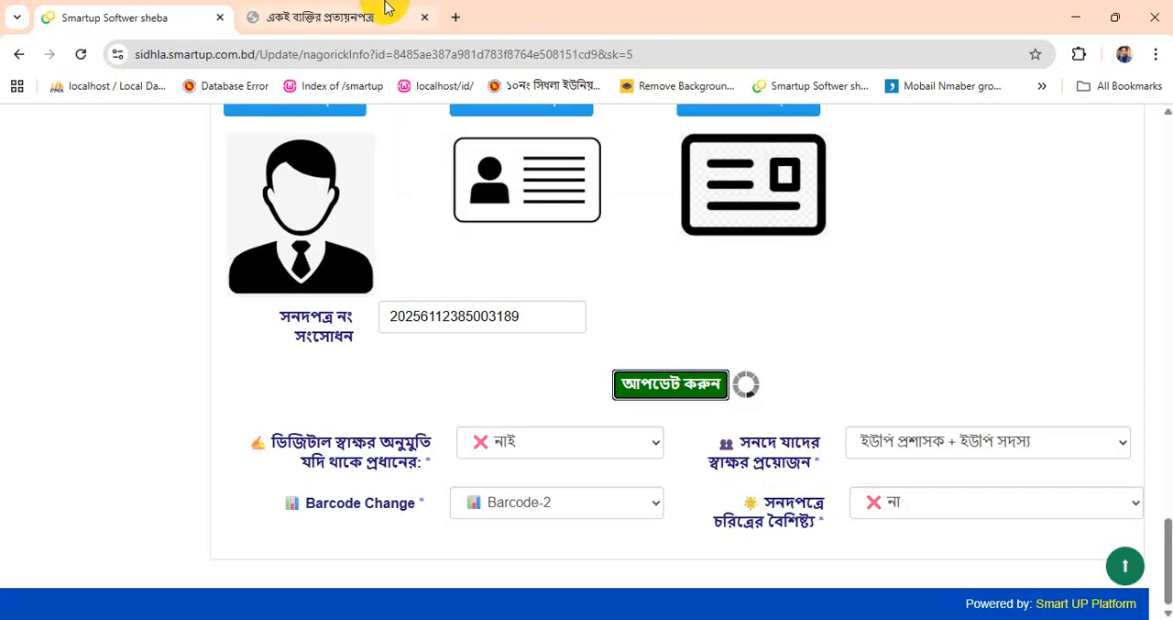
- Review the updated certificate's wording, addresses and signature section, and close it
click(330, 17)
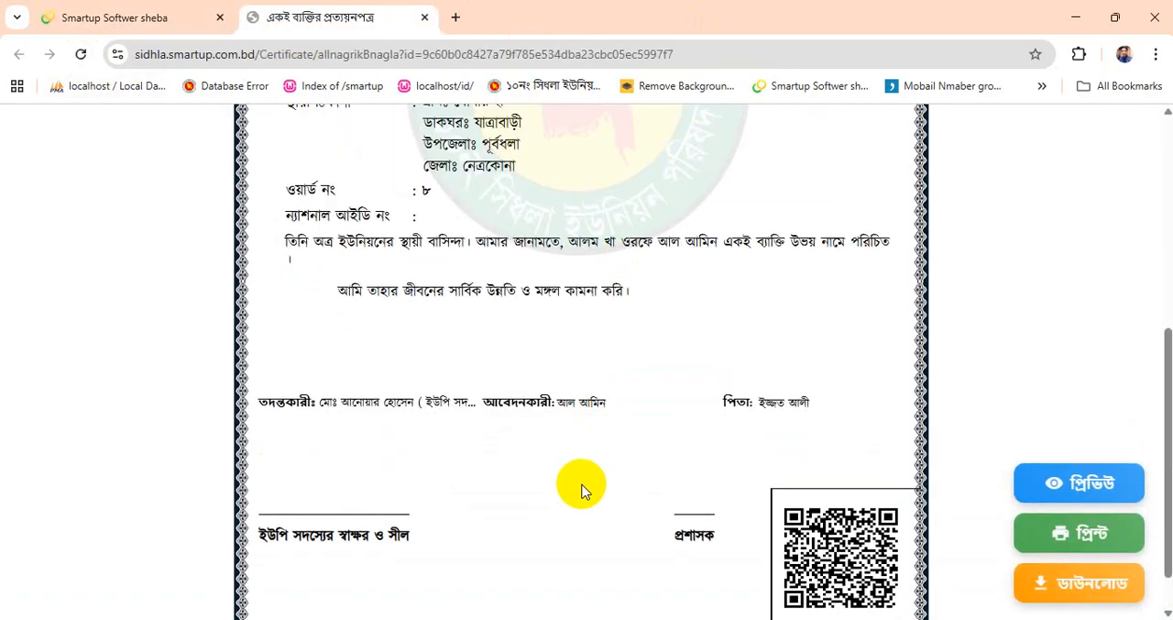
scroll(577, 490, up, 5)
scroll(568, 495, down, 3)
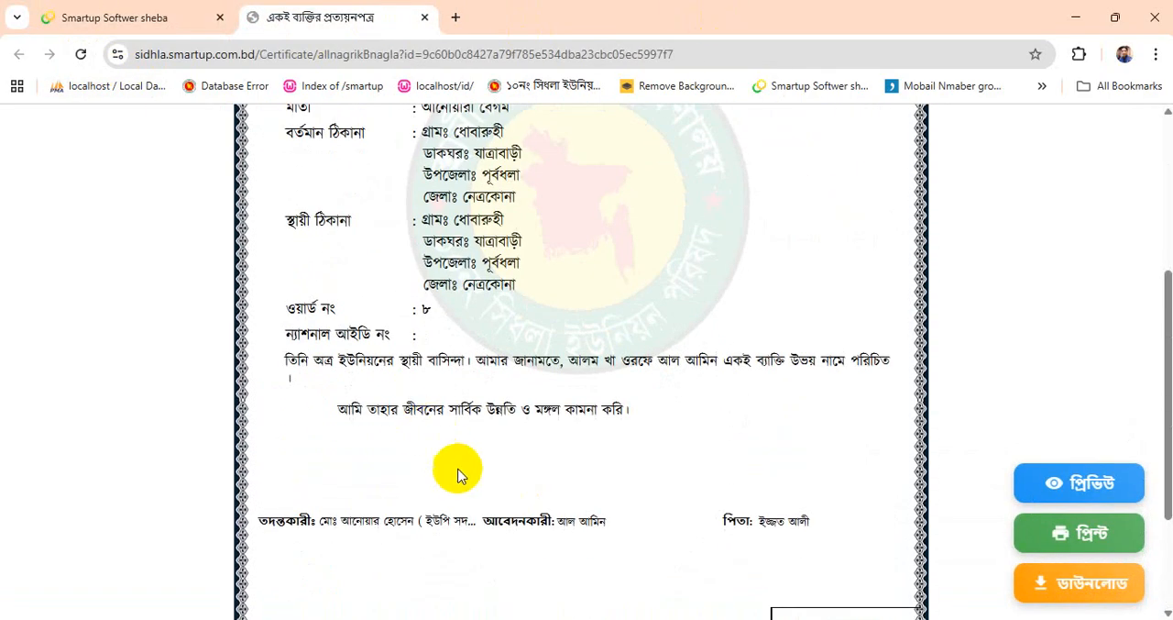
scroll(500, 396, down, 2)
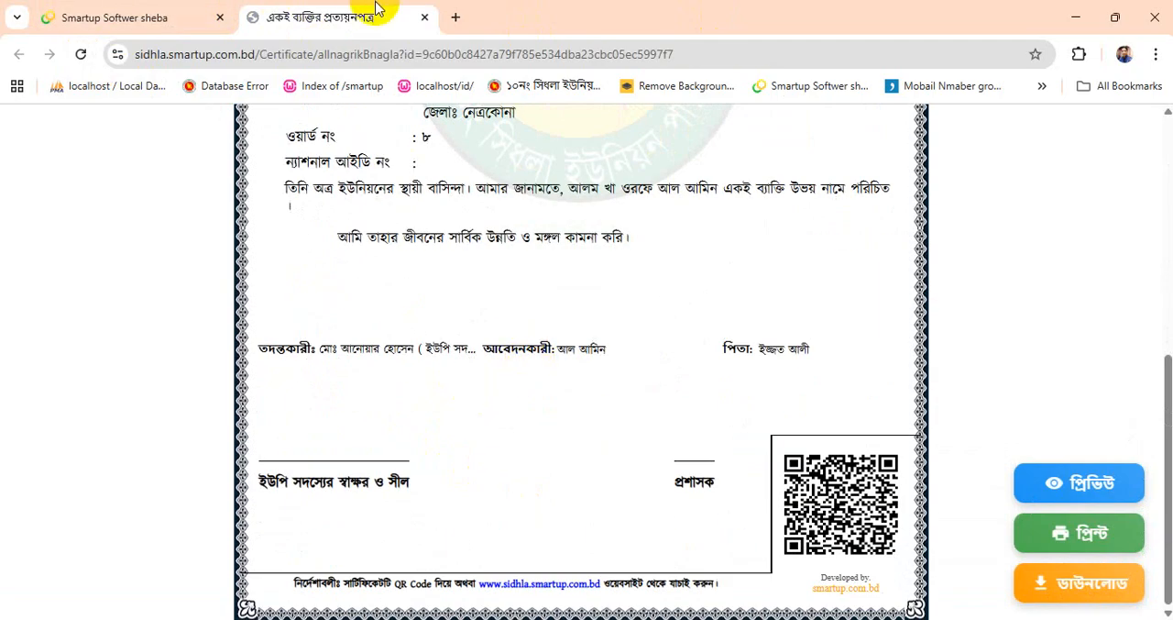
click(423, 17)
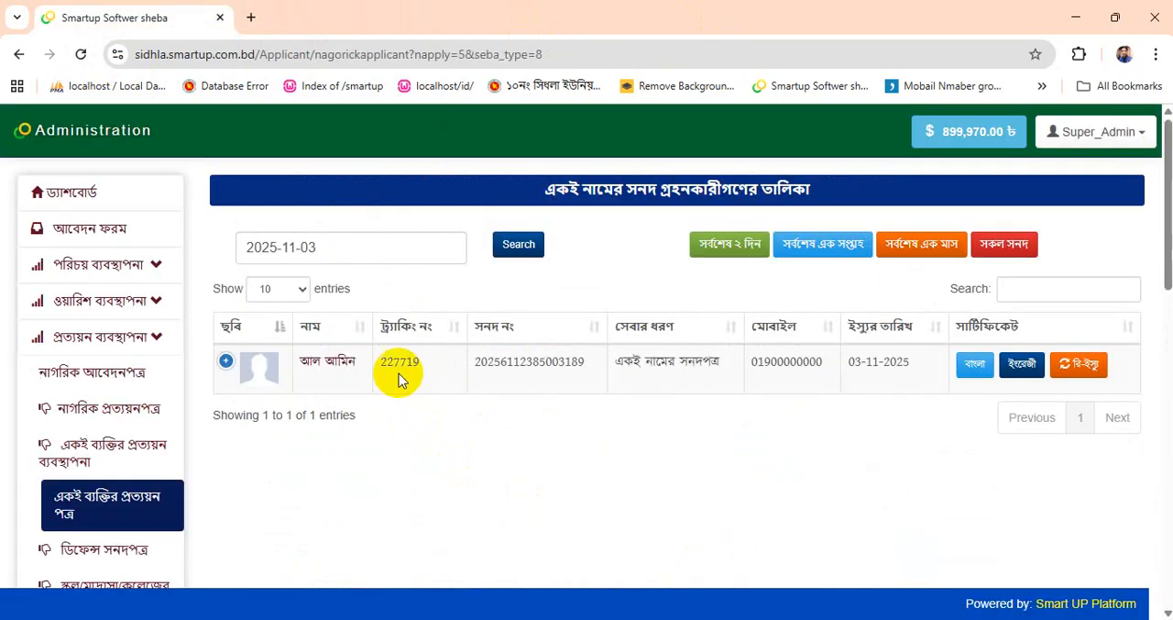
- Expand the applicant's list entry to view its মানি রিসিট option, and return to the dashboard
click(226, 360)
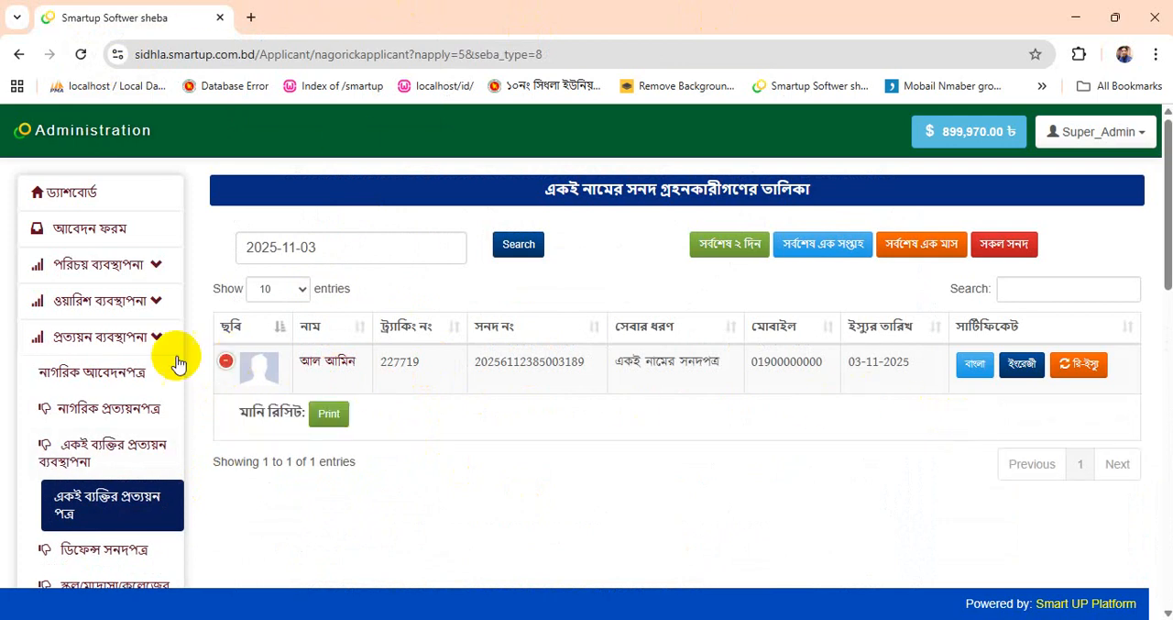
click(60, 193)
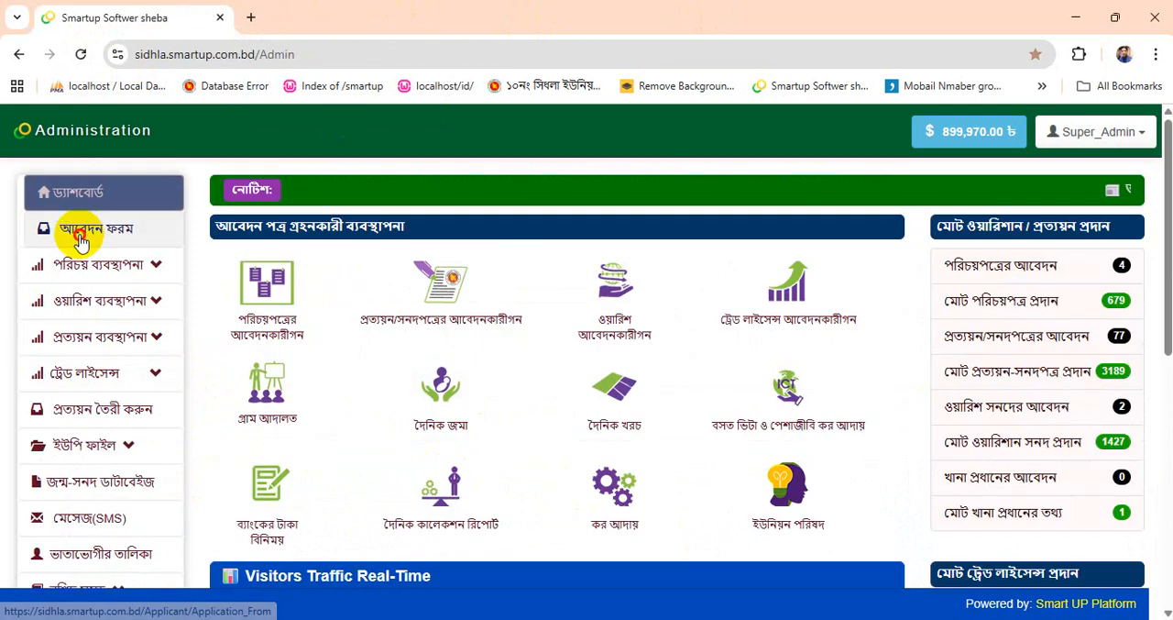
click(81, 240)
click(91, 193)
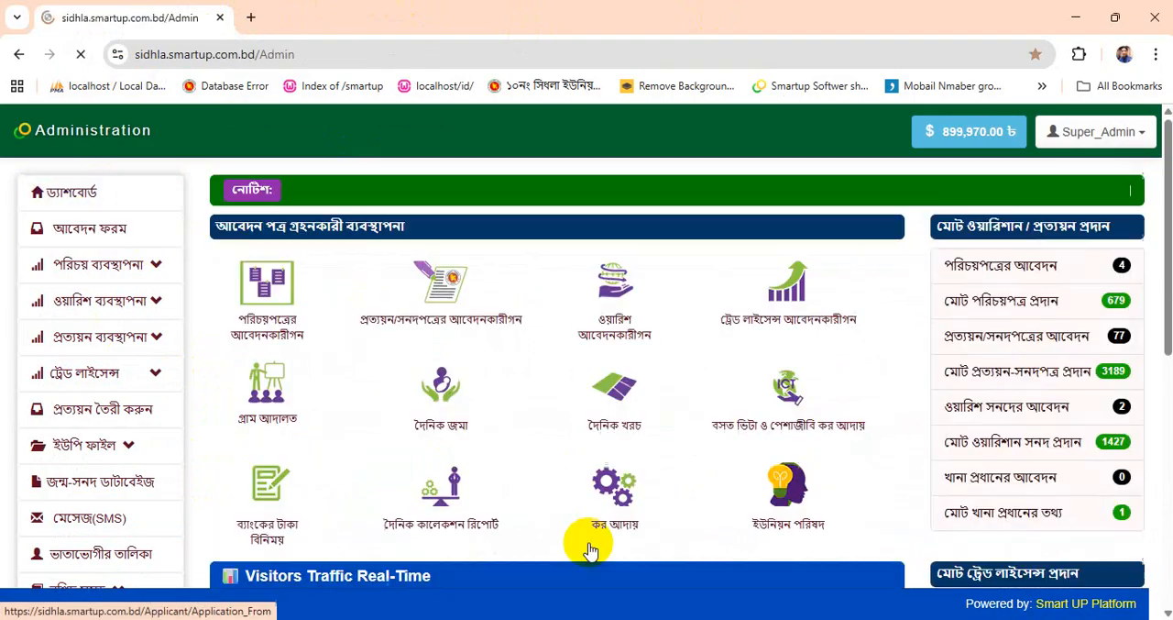